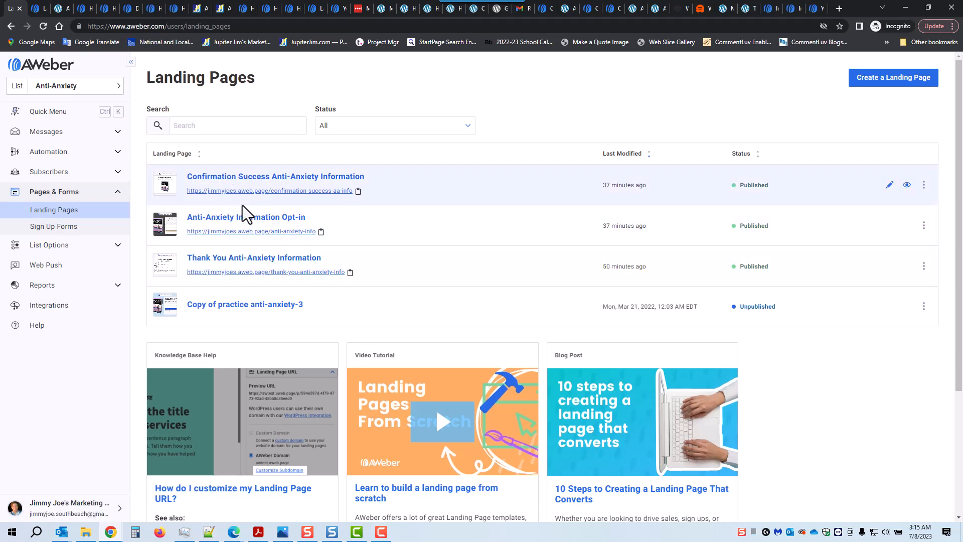
Start a new landing page, browse all templates, and preview the Personal Promotion template.
left_click(892, 84)
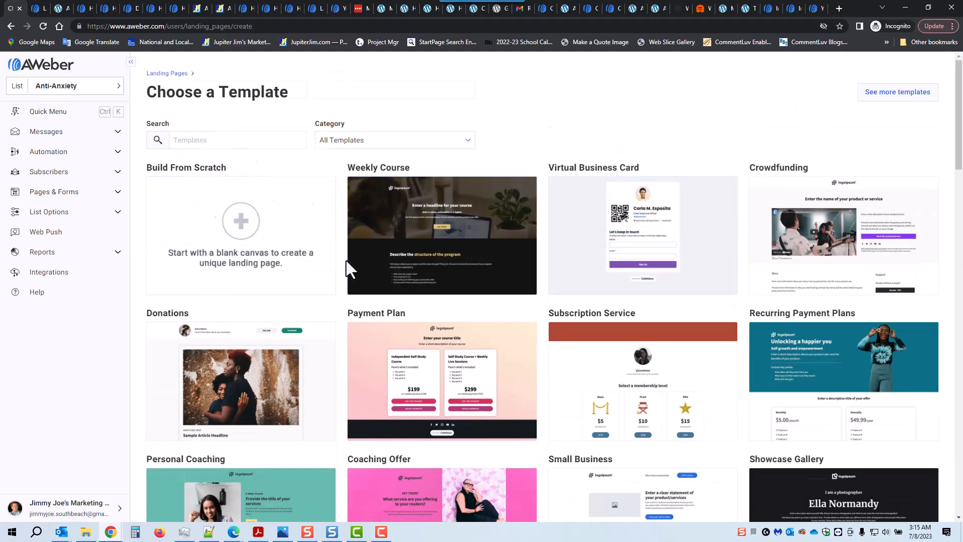
scroll(321, 266, "down", 1)
left_click(416, 91)
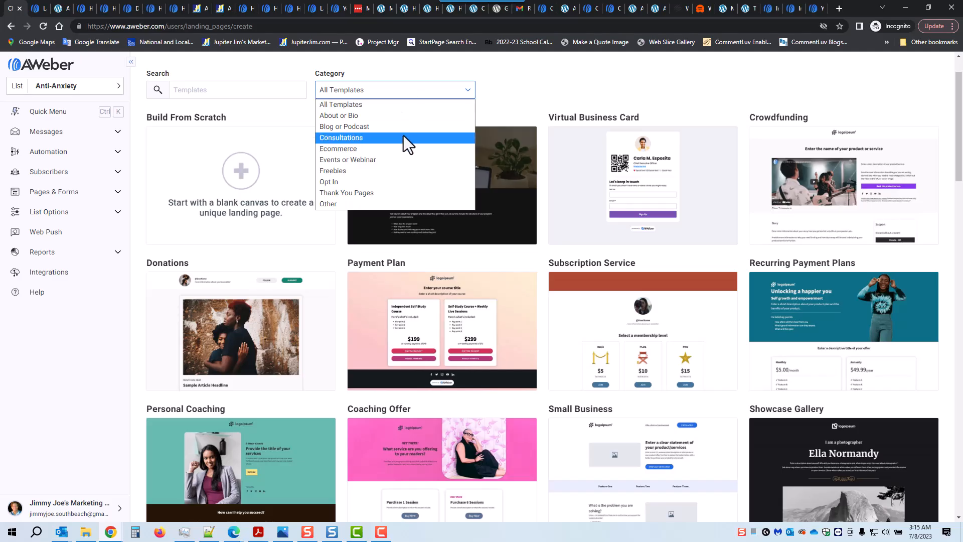
left_click(507, 89)
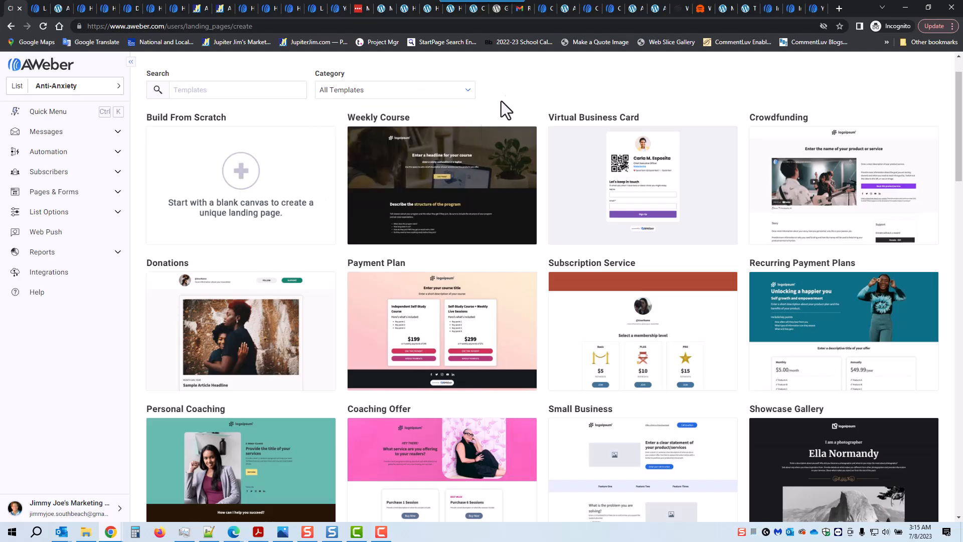
scroll(414, 194, "down", 10)
scroll(384, 227, "down", 13)
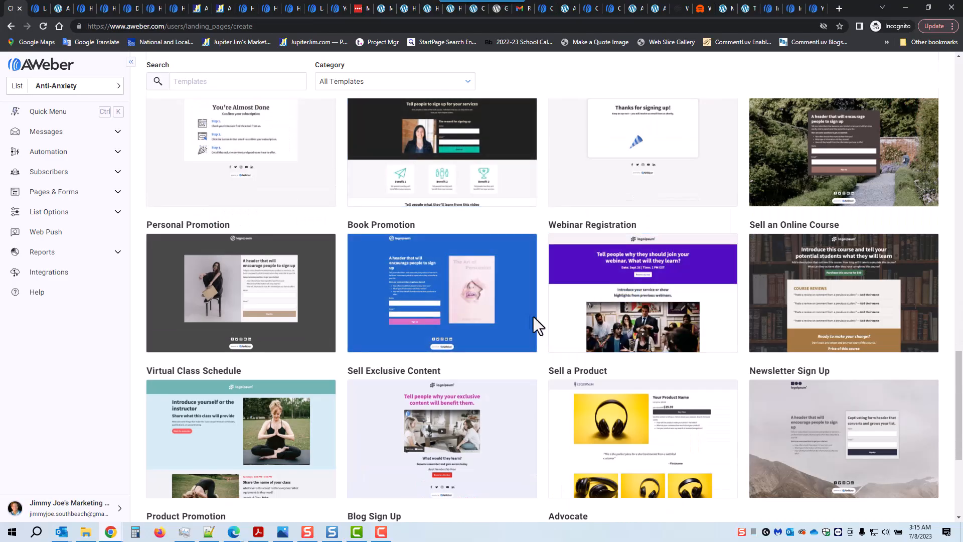
mouse_move(216, 295)
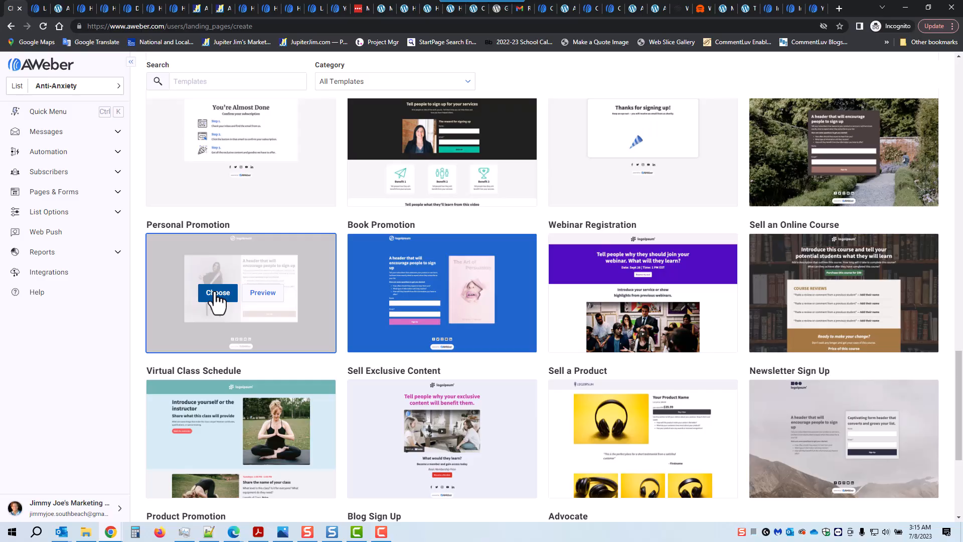
left_click(263, 296)
Build a page from Personal Promotion, name it 'opt-in aa information', and save it.
left_click(11, 26)
left_click(219, 298)
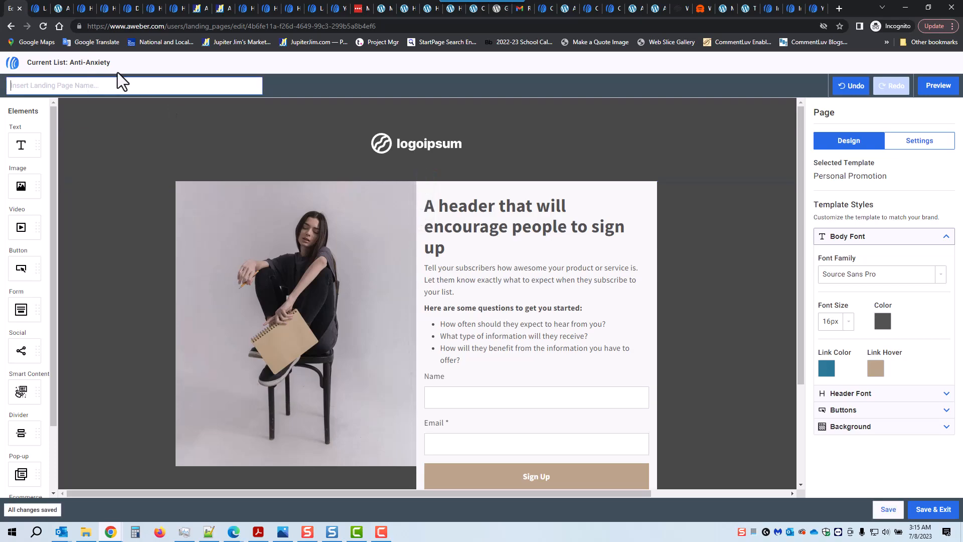
type("opt-in aa information")
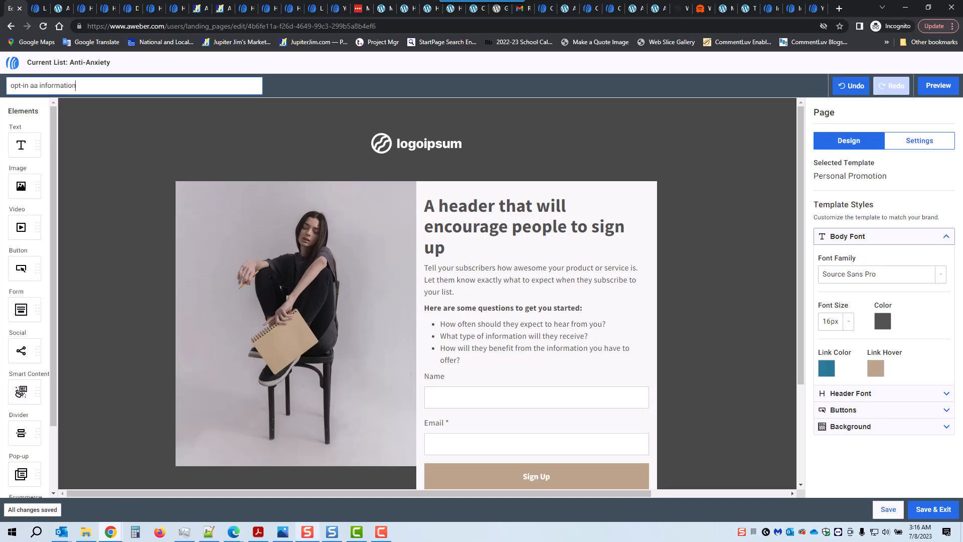
left_click(885, 508)
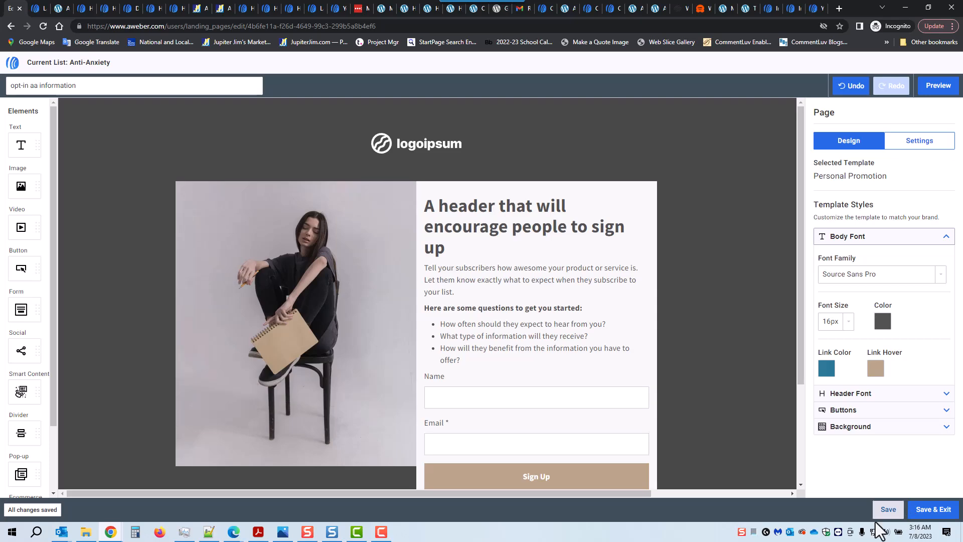
Replace the placeholder logo with the company logo from My Images.
left_click(417, 146)
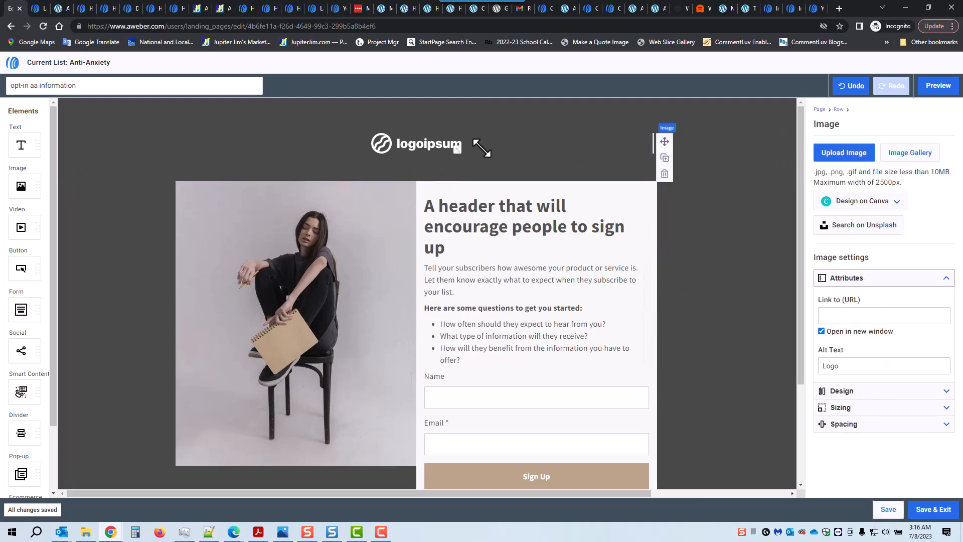
left_click(912, 153)
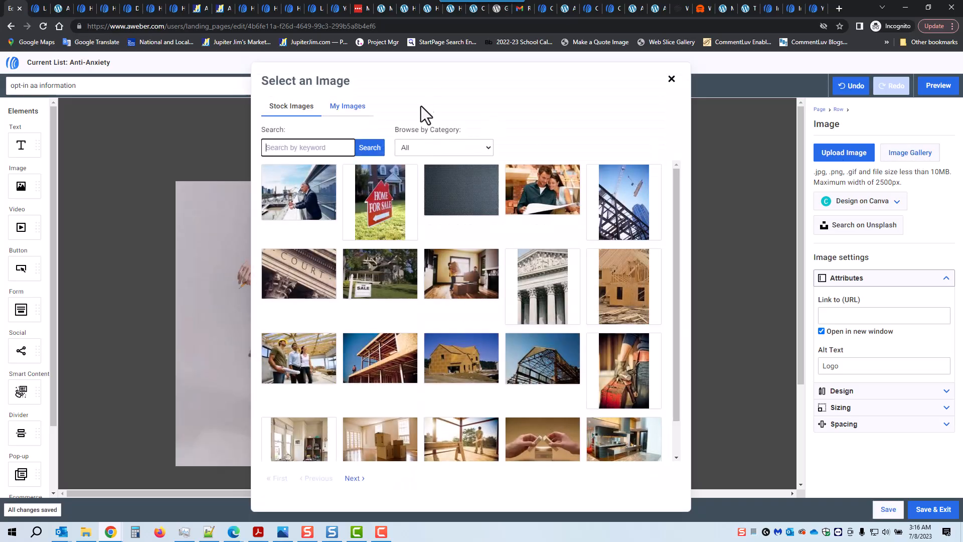
left_click(347, 106)
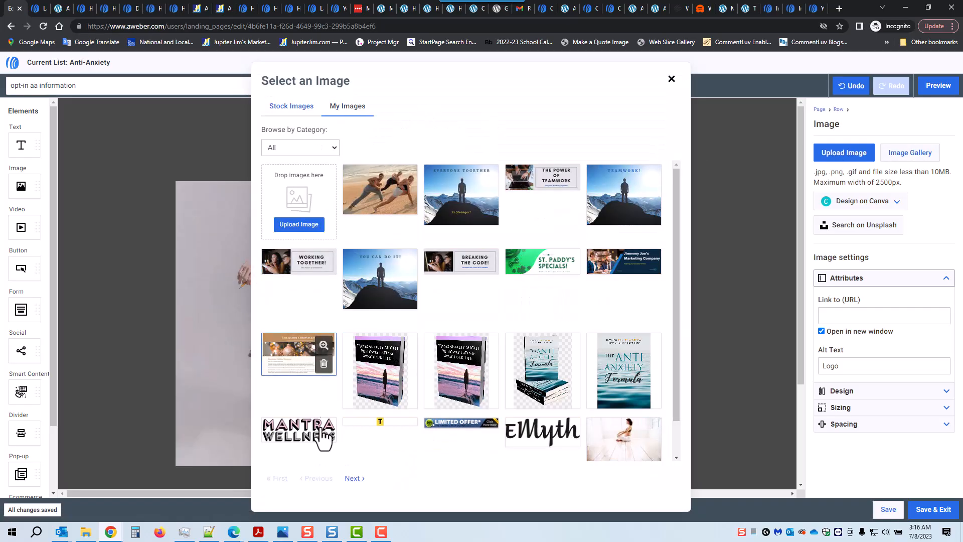
left_click(354, 479)
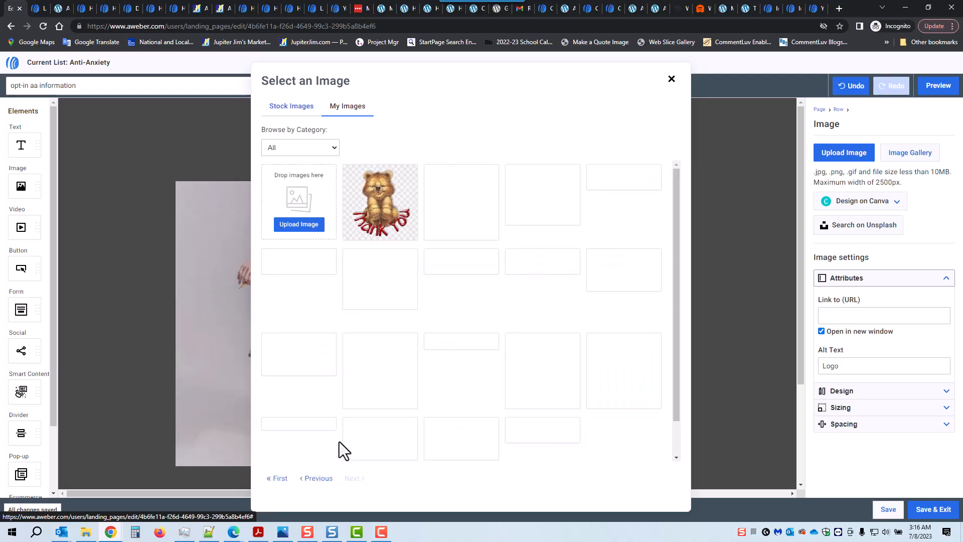
left_click(295, 425)
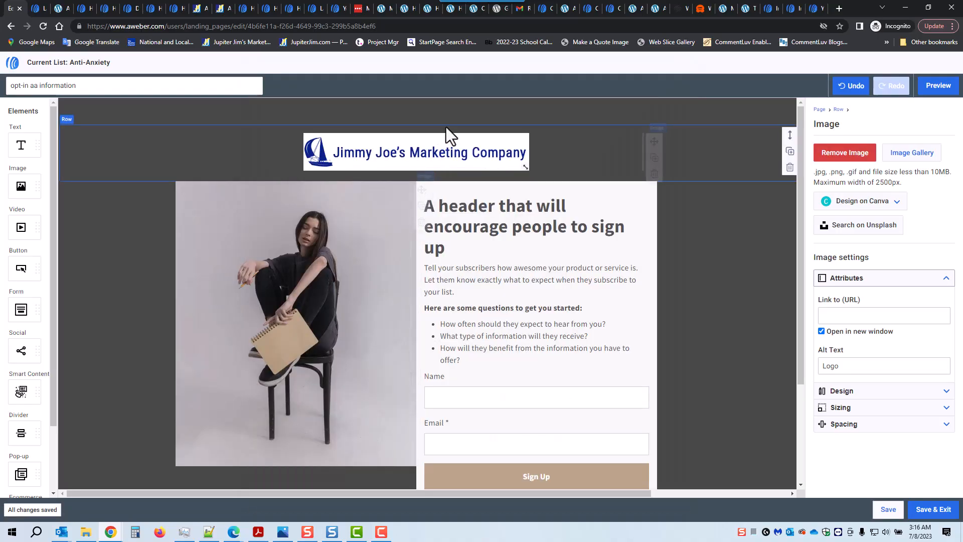
mouse_move(525, 167)
left_mouse_down()
mouse_move(517, 166)
mouse_move(531, 171)
mouse_move(524, 166)
left_mouse_up()
Round the logo's corners to 15 px and switch its sizing to Auto Width.
left_click(933, 366)
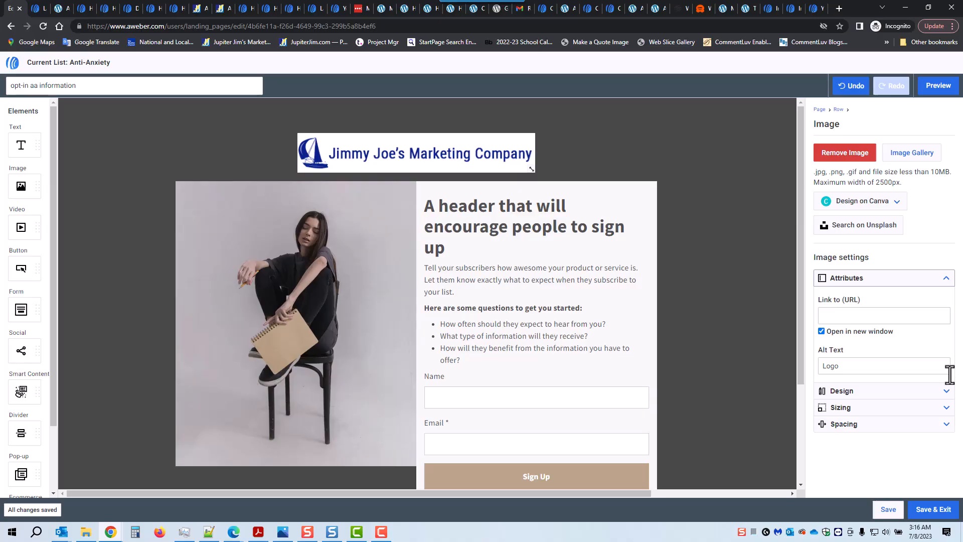
left_click(945, 392)
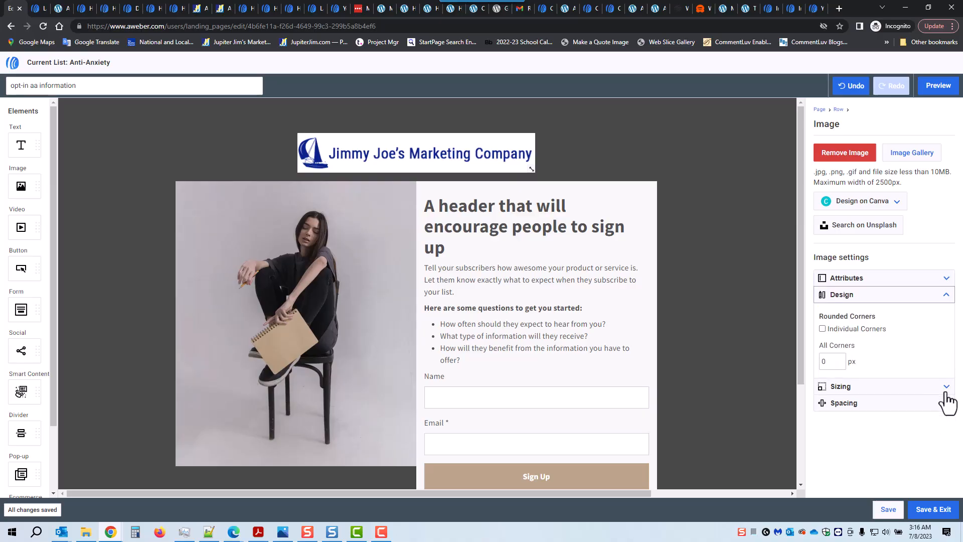
double_click(832, 361)
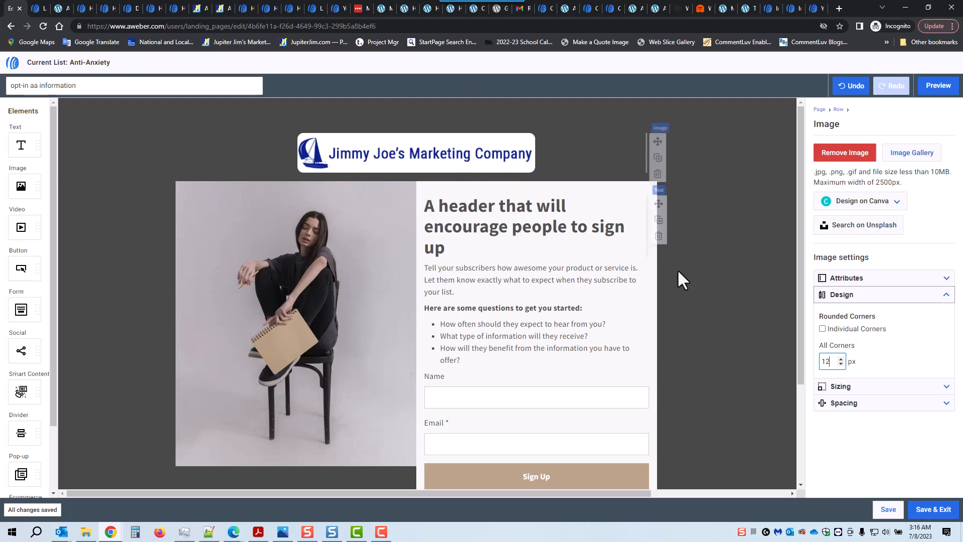
left_click_drag(835, 361, 822, 359)
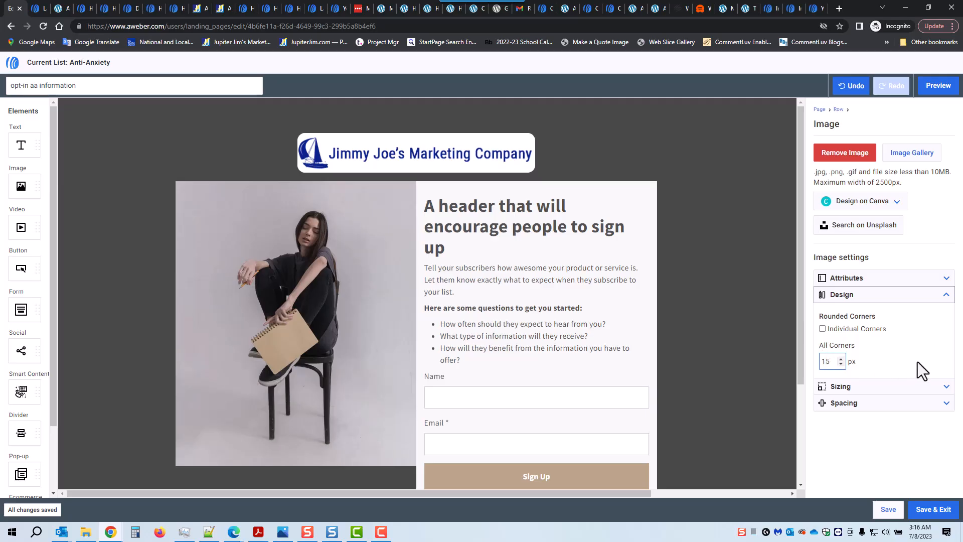
left_click(945, 387)
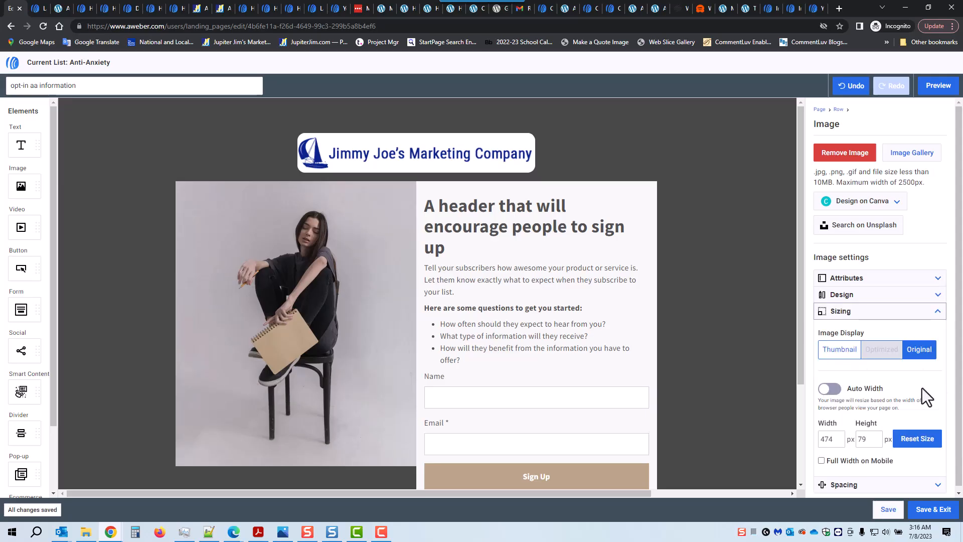
left_click(830, 388)
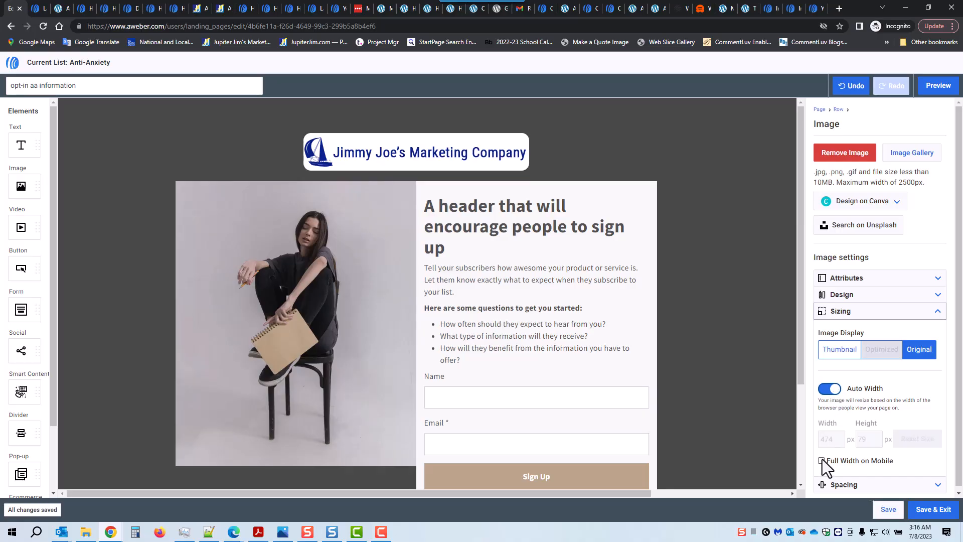
scroll(880, 383, "down", 1)
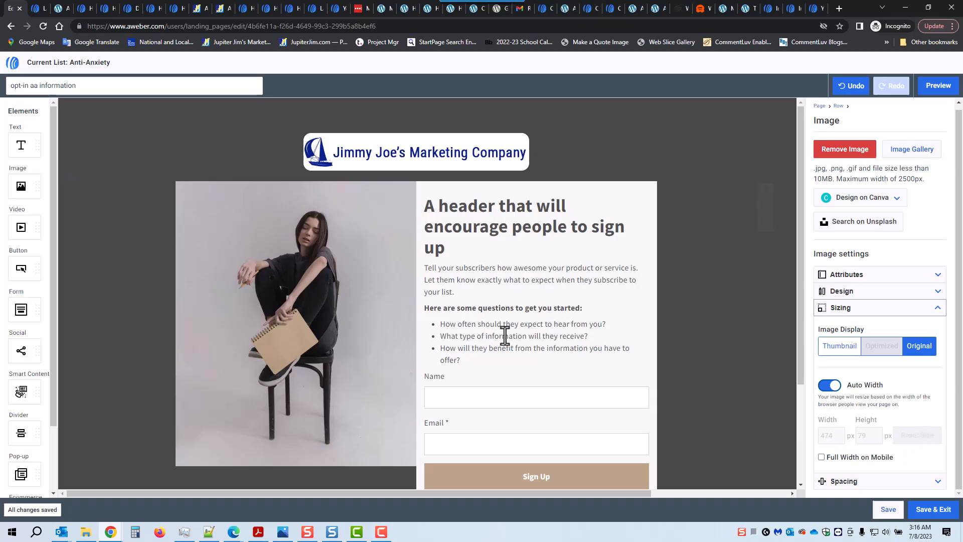
left_click(266, 285)
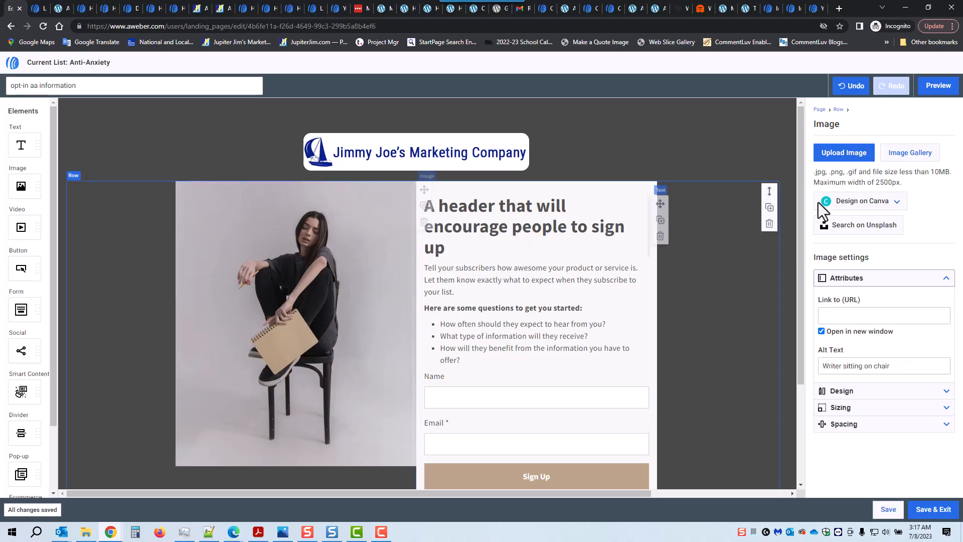
Replace the seated-woman photo with the anxiety ebook cover, keeping Auto Width on.
left_click(909, 156)
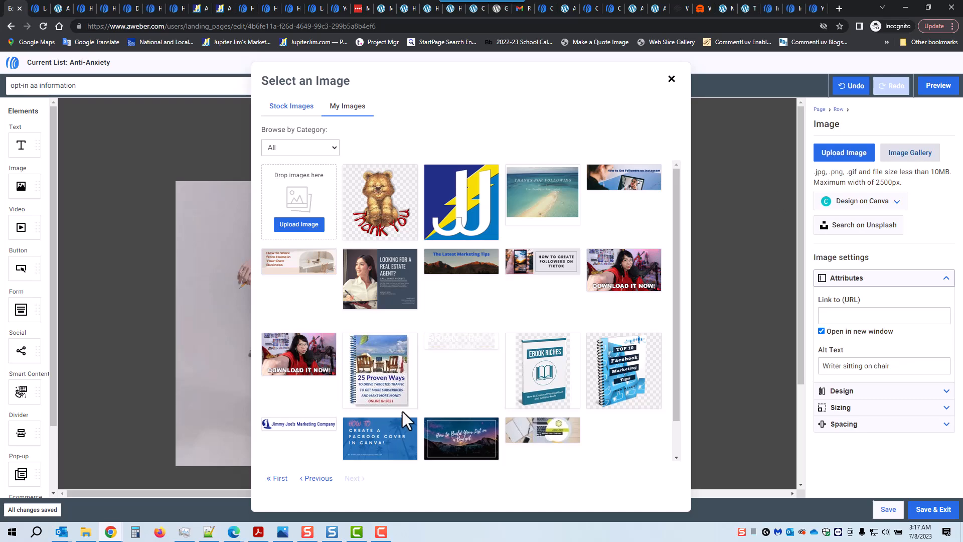
left_click(280, 479)
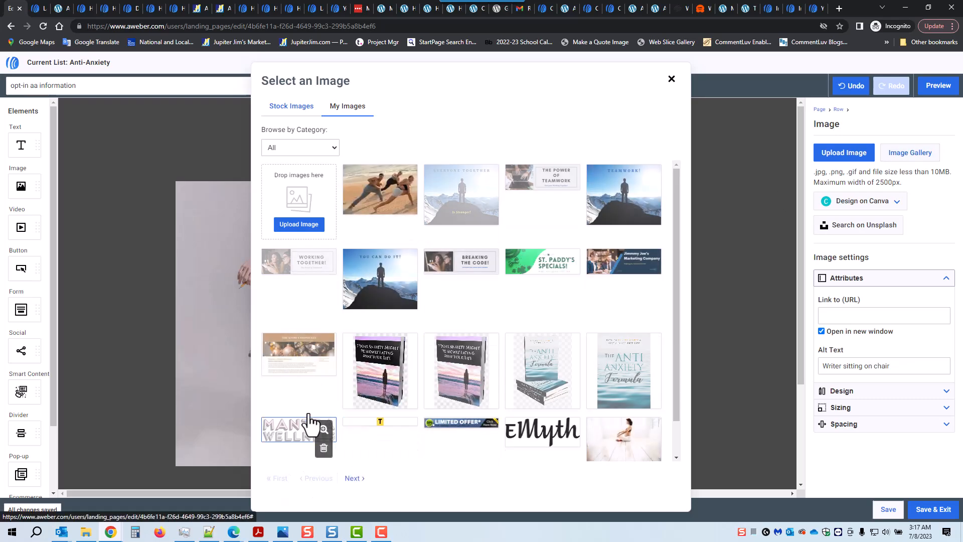
left_click(390, 381)
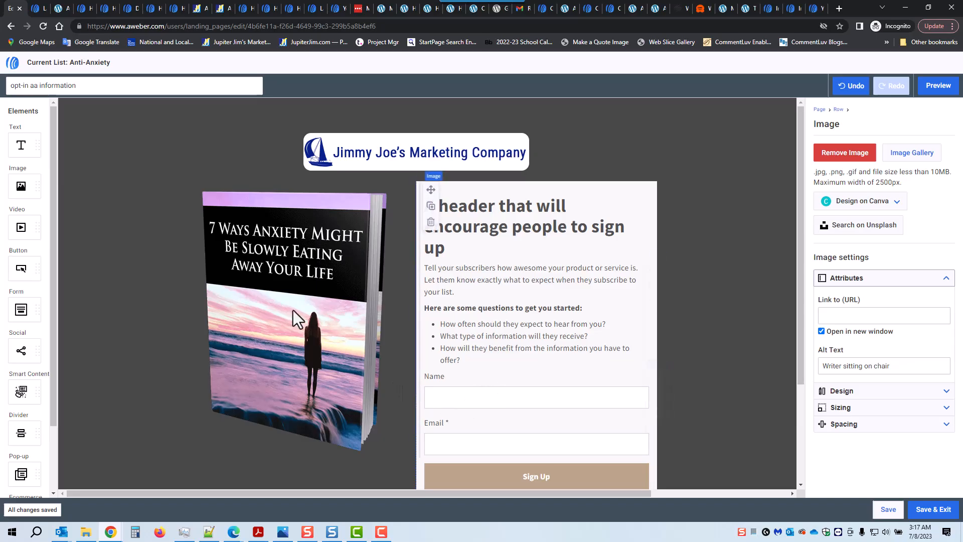
left_click(883, 409)
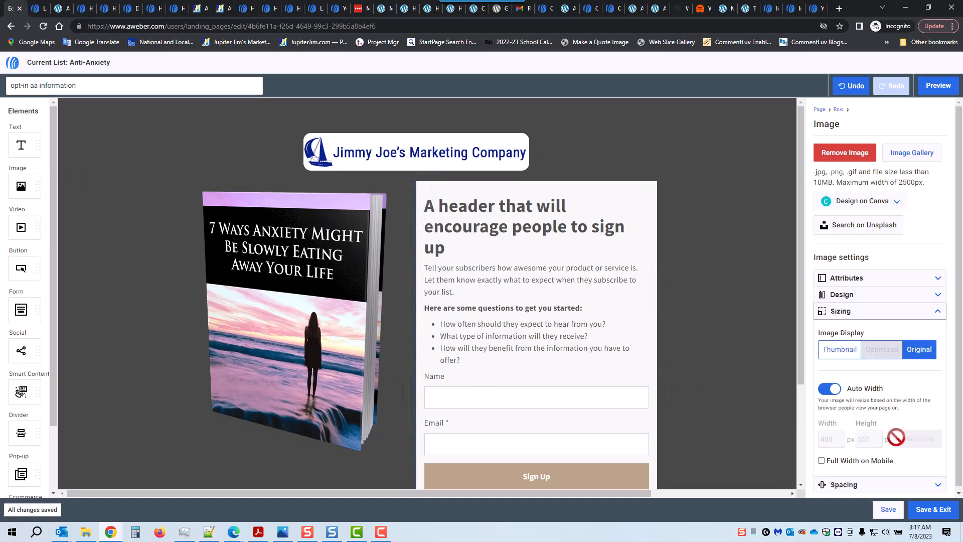
left_click(829, 389)
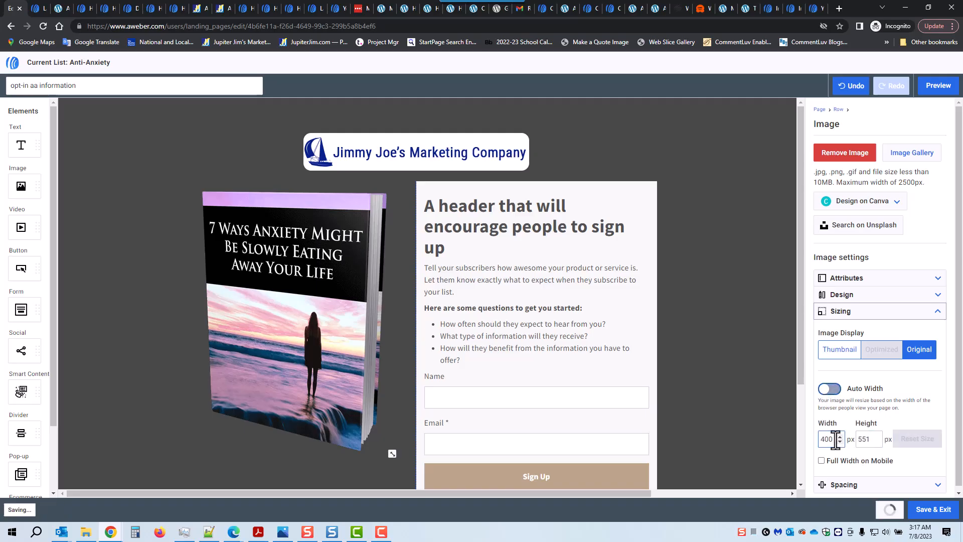
left_click_drag(833, 440, 805, 439)
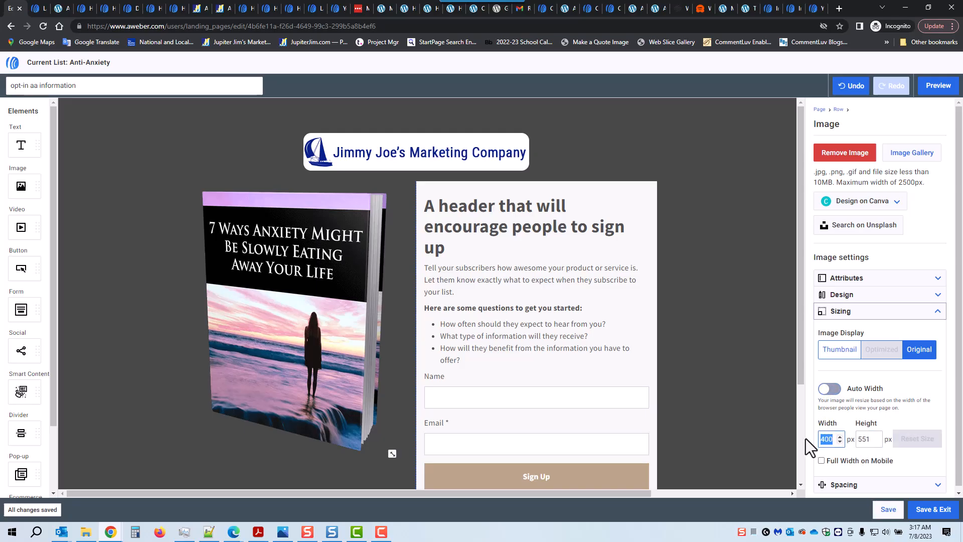
left_click(832, 389)
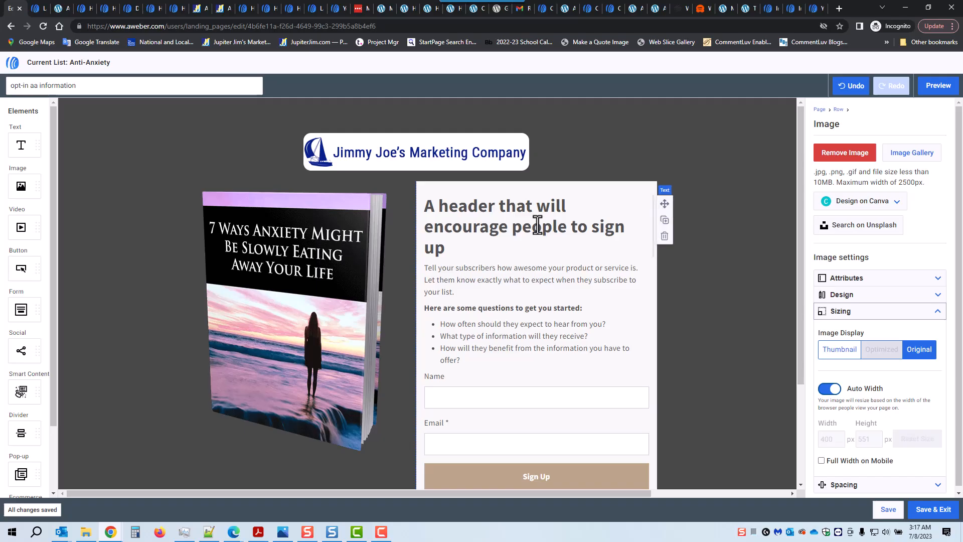
Copy the headline 'How to Easily Overcome Anxiety' from the page-copy text file.
scroll(537, 225, "down", 1)
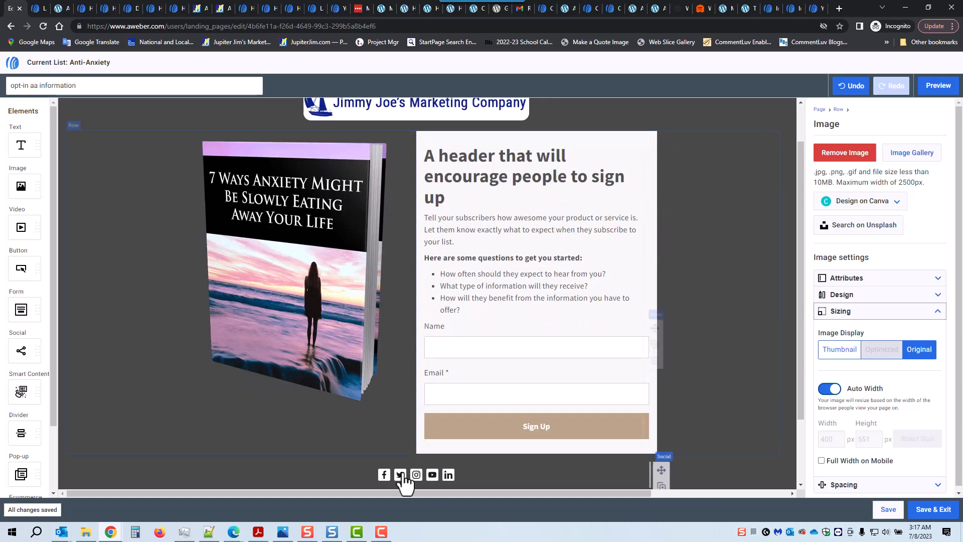
left_click(209, 531)
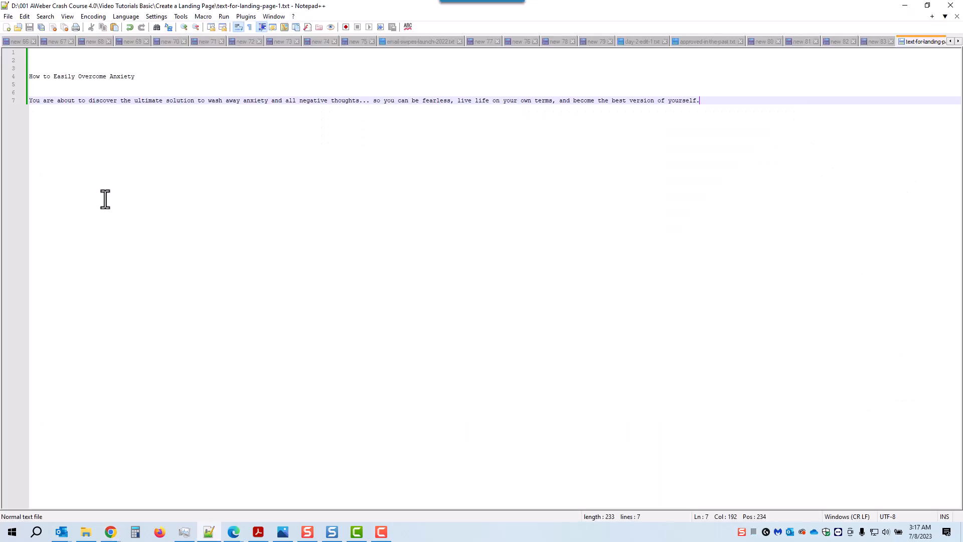
left_click_drag(136, 80, 17, 80)
key("ctrl+c")
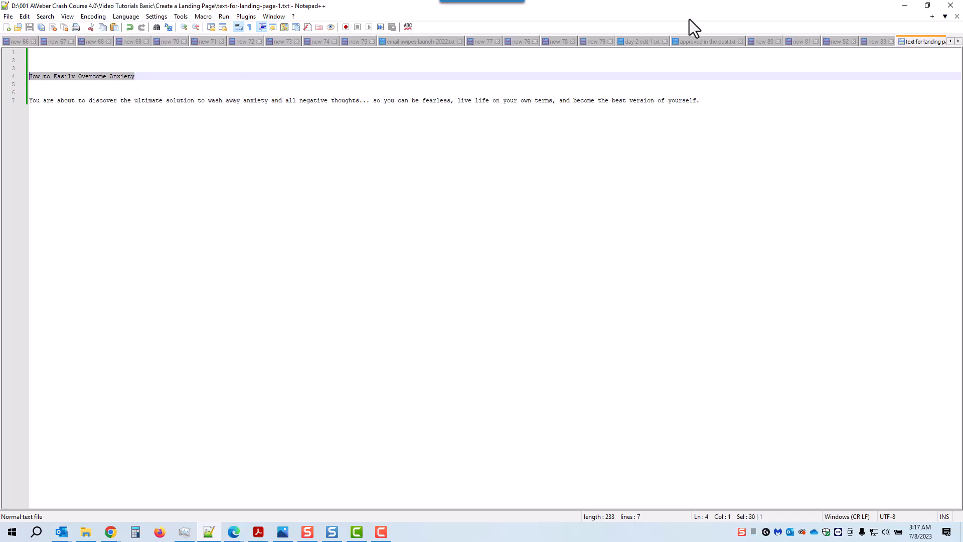
left_click(905, 6)
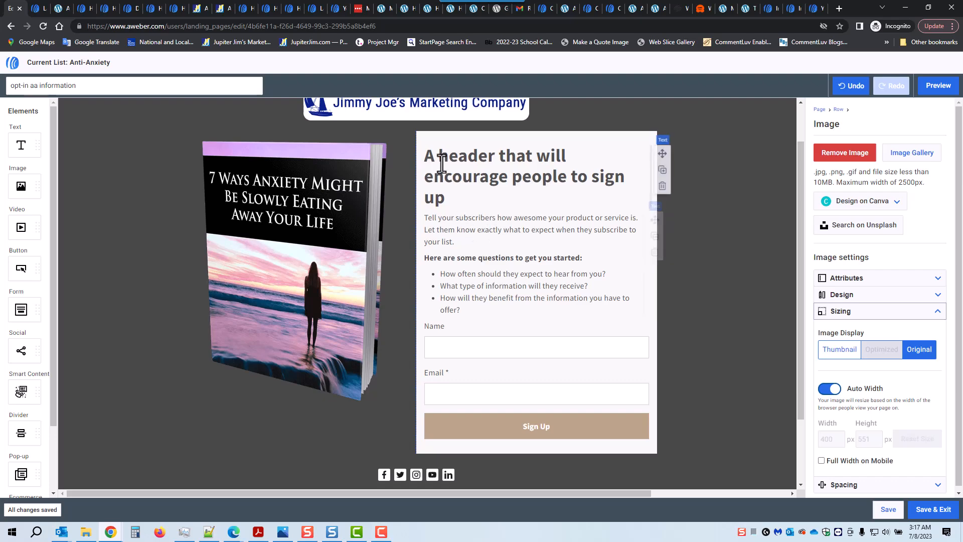
Replace the heading with 'How to Easily Overcome Anxiety' and remove the stray leading 'A'.
left_click_drag(436, 155, 453, 197)
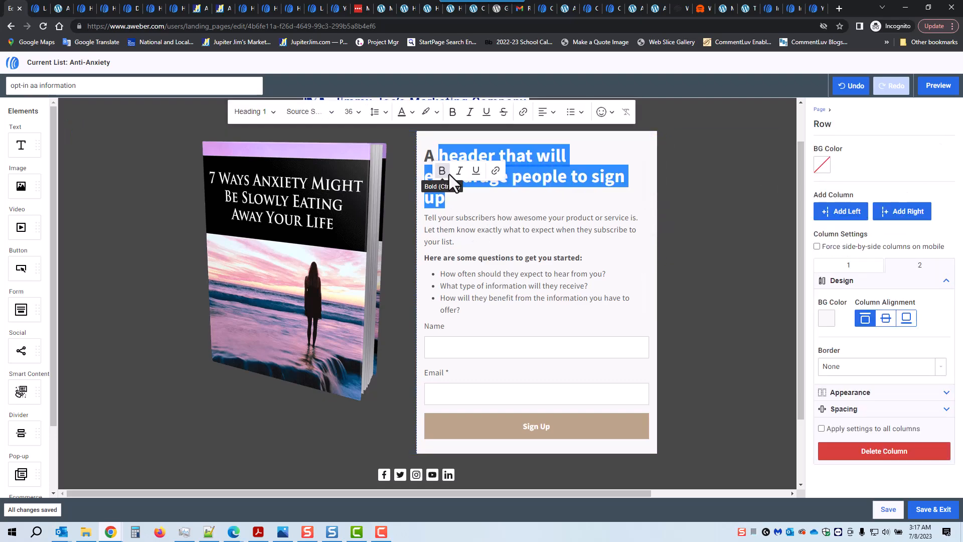
key("ctrl+v")
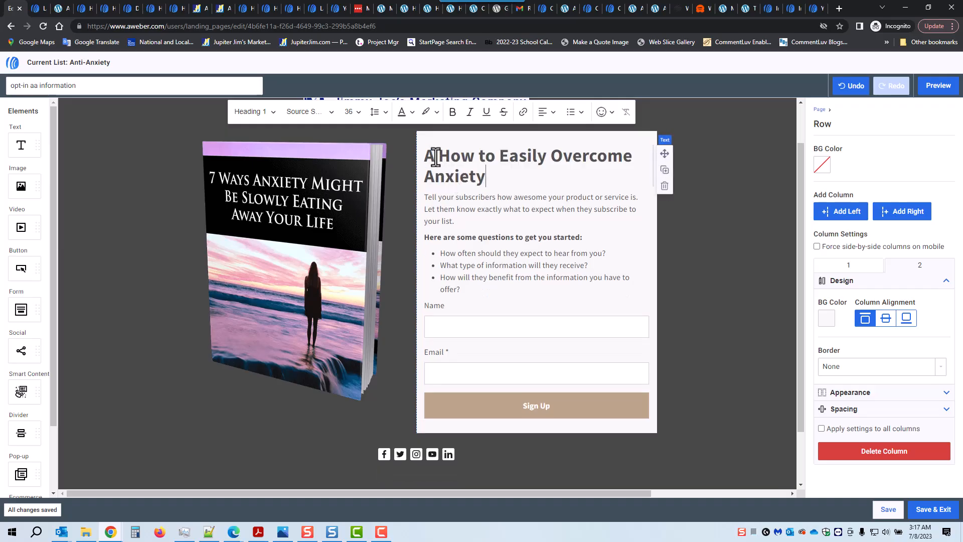
left_click(438, 156)
key("BackSpace")
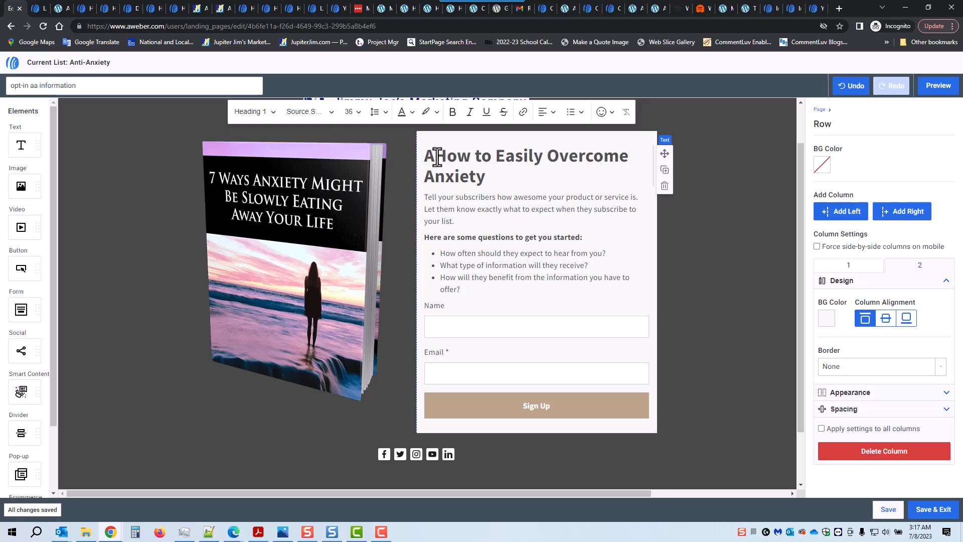
key("BackSpace")
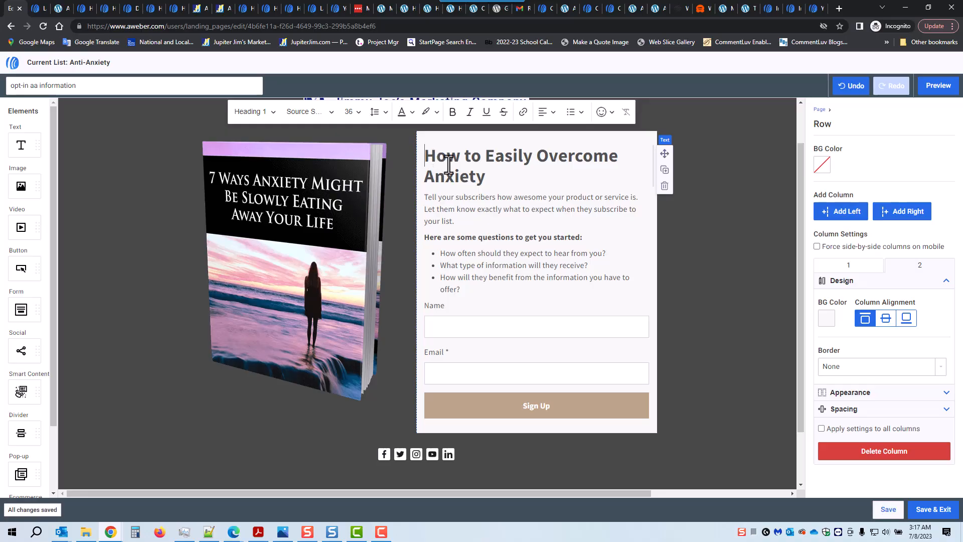
Delete the bold questions line and its bullet list.
left_click(470, 289)
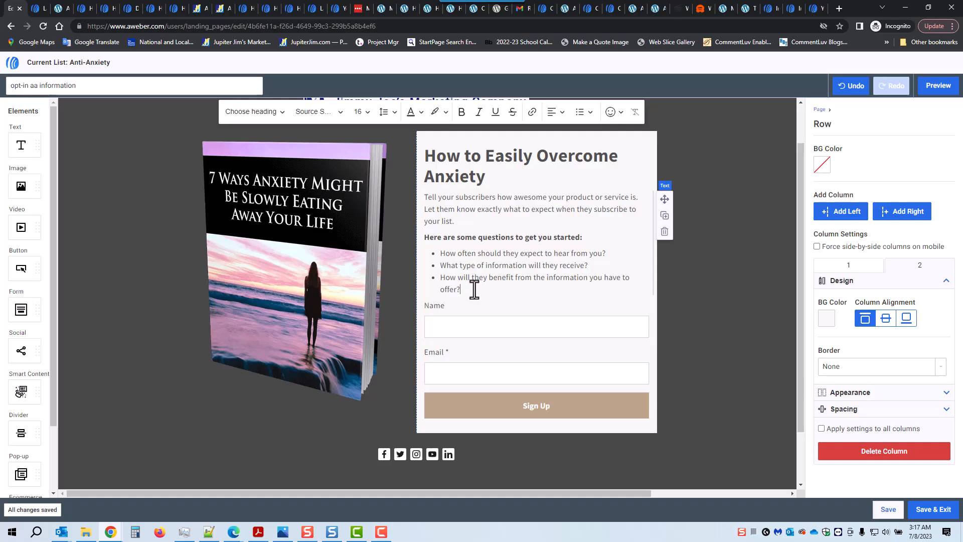
key("Return")
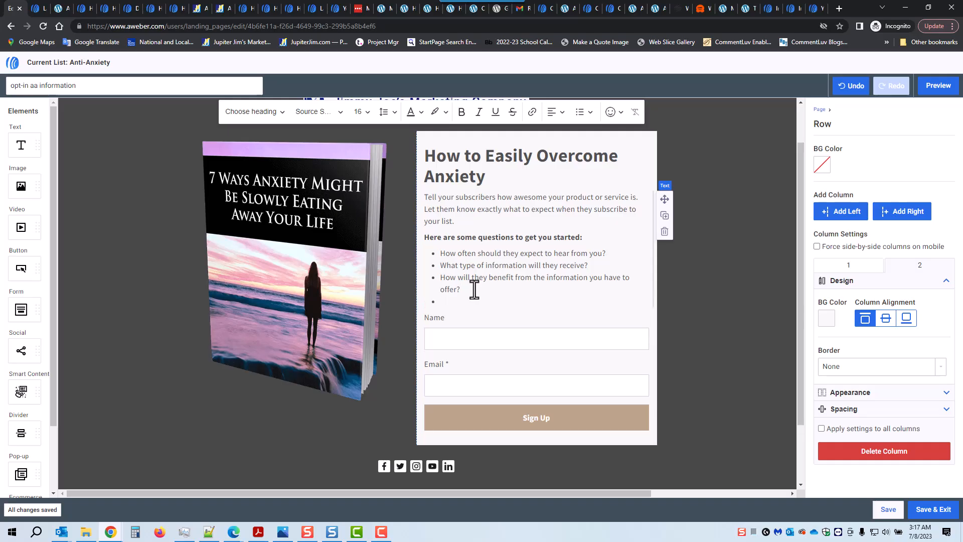
type("looki heere")
left_click(425, 237)
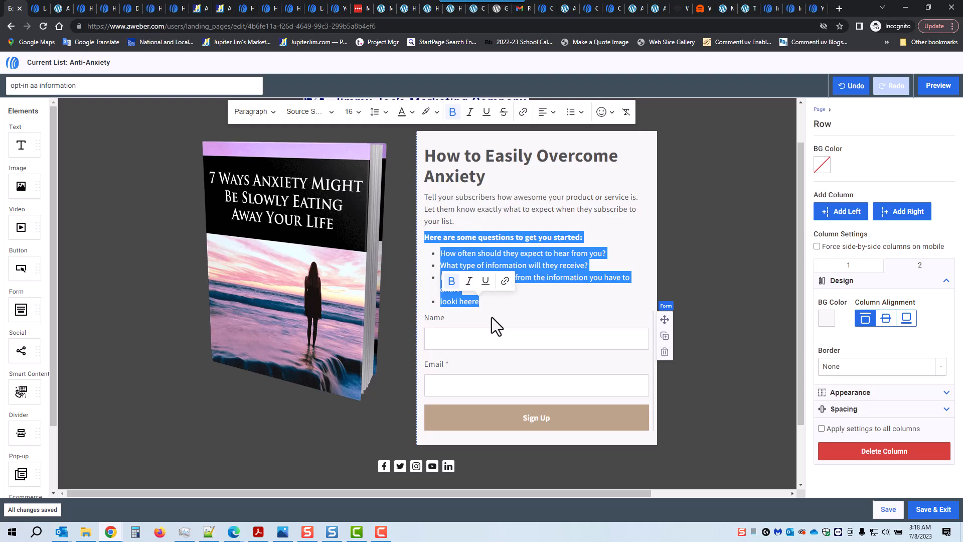
key("BackSpace")
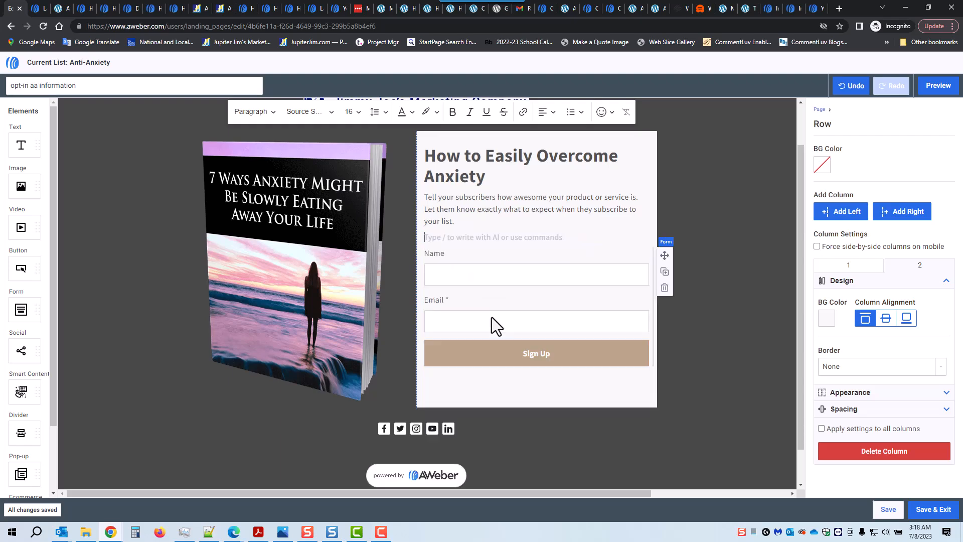
Copy the intro paragraph from the page-copy text file.
left_click(214, 533)
left_click(33, 94)
left_click_drag(33, 93, 151, 141)
key("ctrl+c")
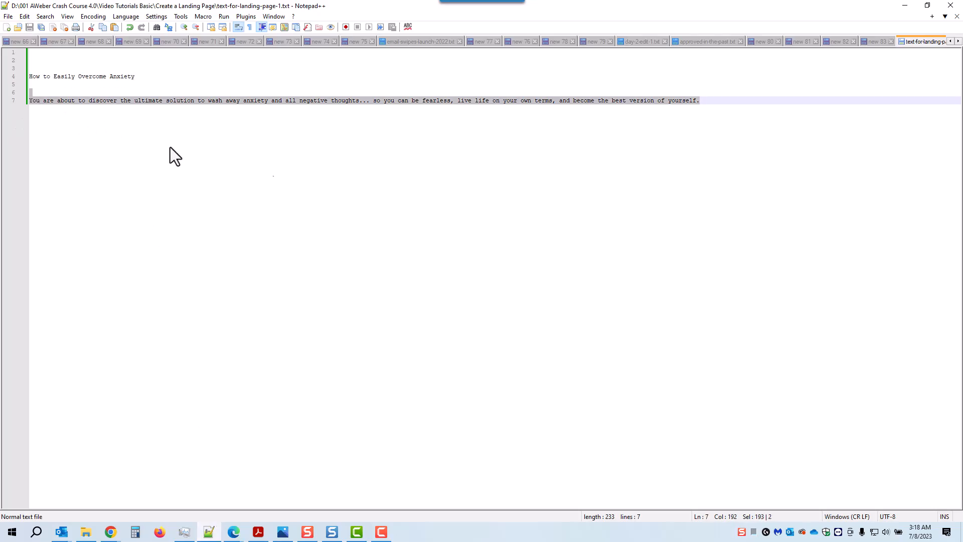
left_click(758, 212)
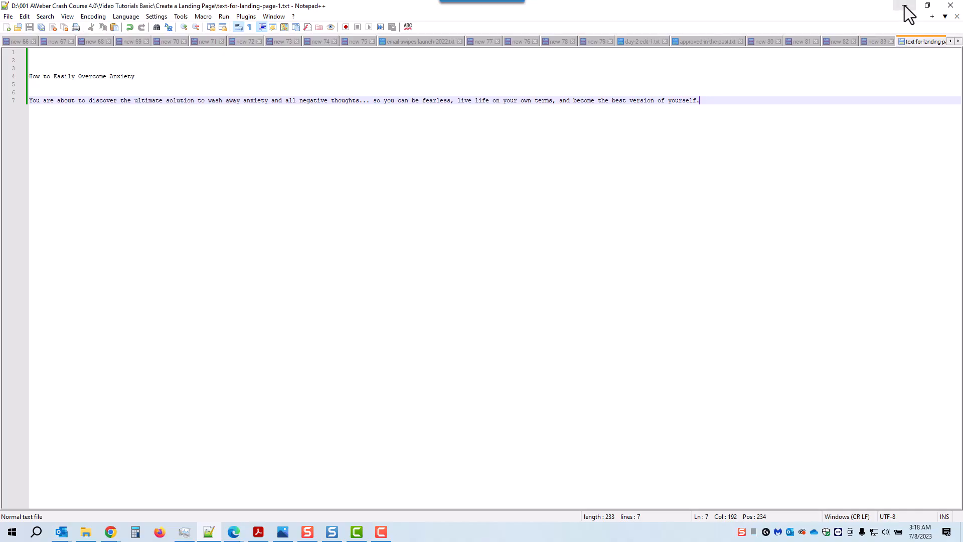
left_click(905, 7)
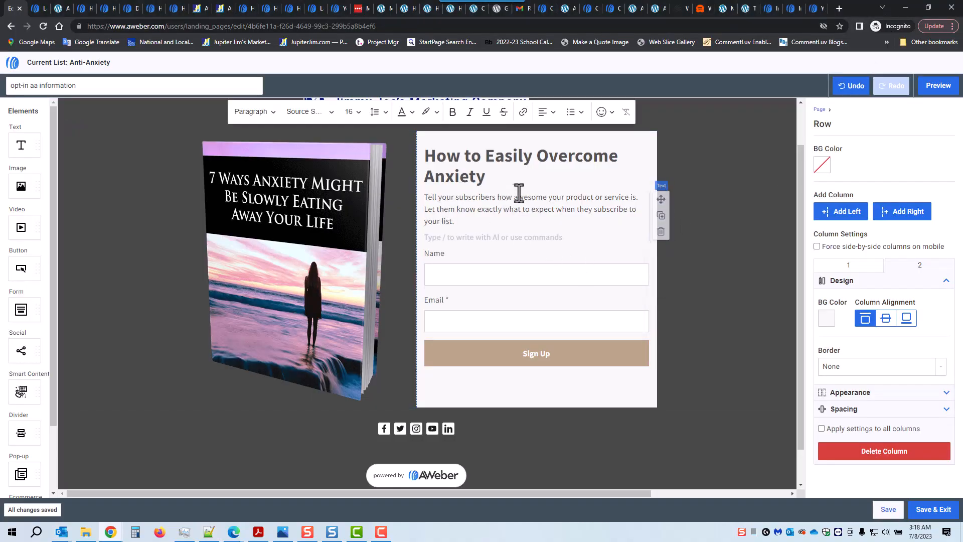
Paste the 'wash away anxiety' intro over the placeholder paragraph, remove the blank line, and save.
triple_click(522, 195)
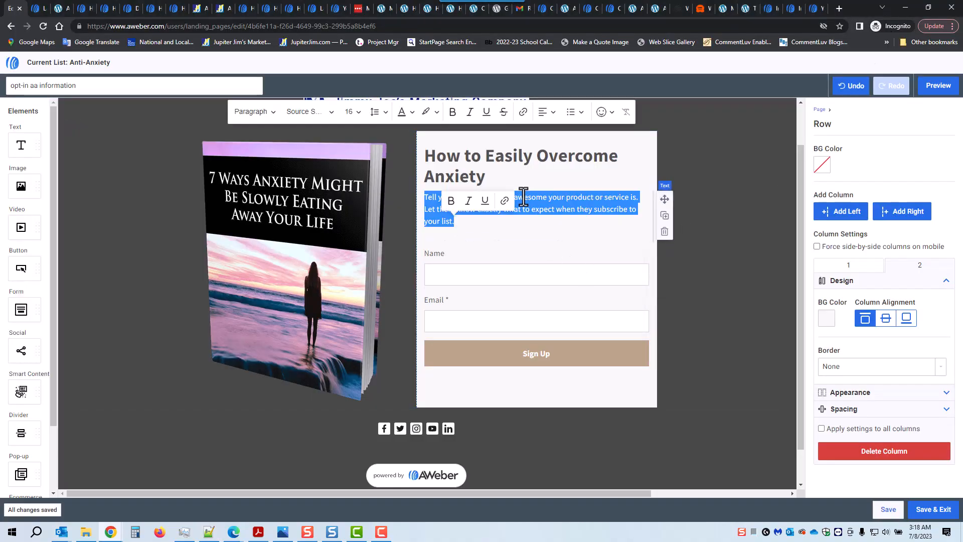
key("ctrl+v")
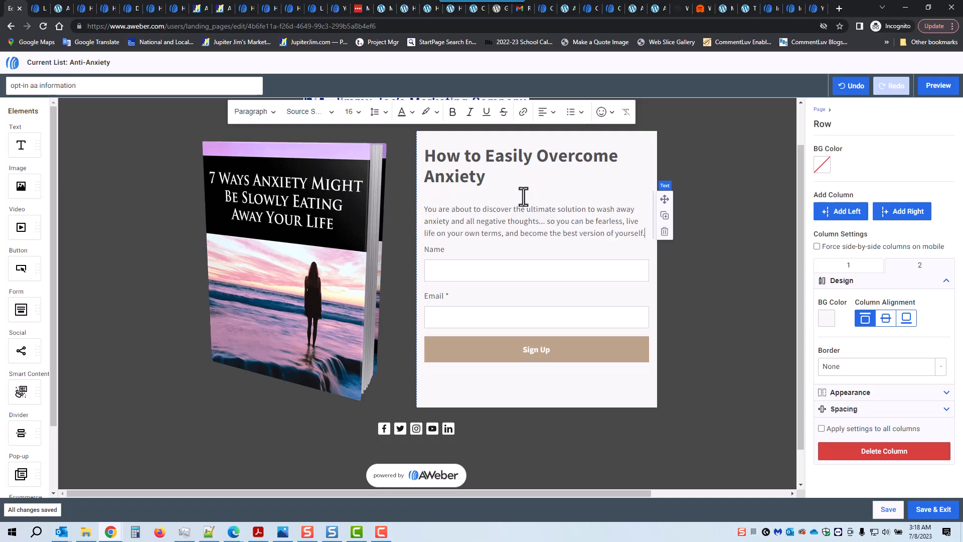
left_click(427, 209)
left_click(424, 209)
key("BackSpace")
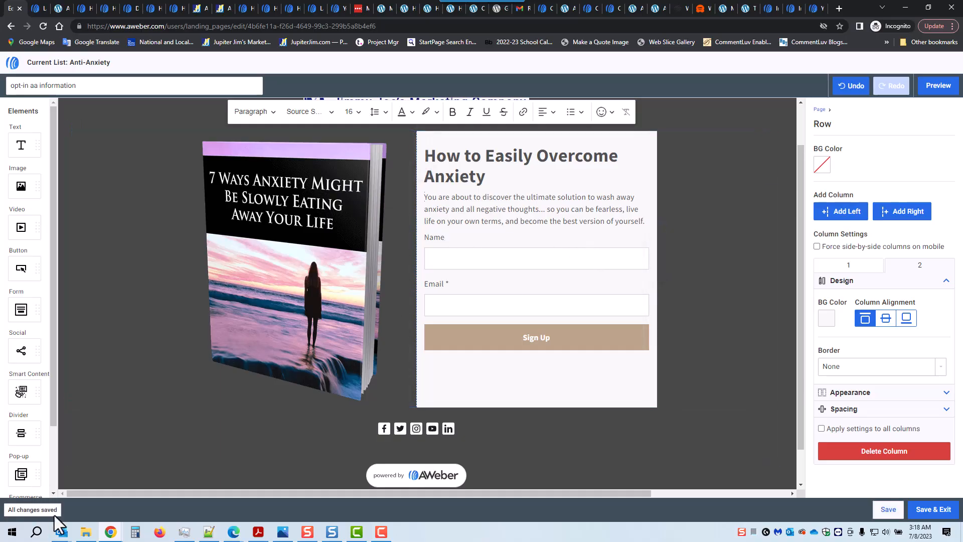
left_click(886, 511)
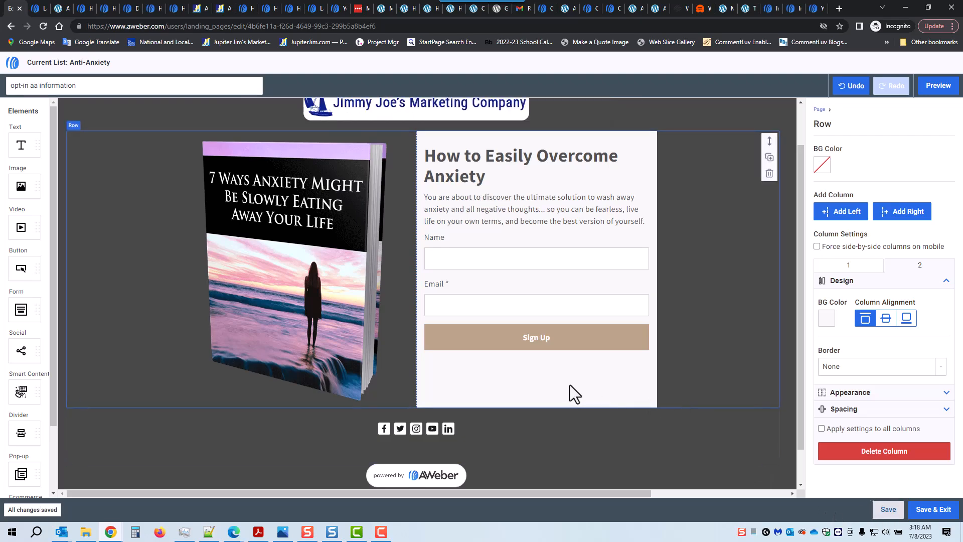
Relabel the form's Sign Up button 'Gimme My Free Report!'.
left_click(563, 348)
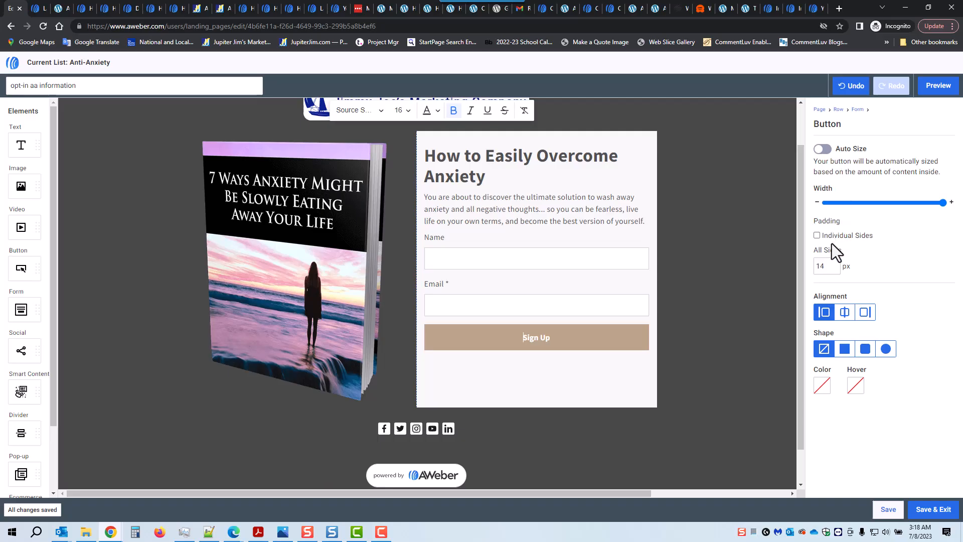
triple_click(536, 340)
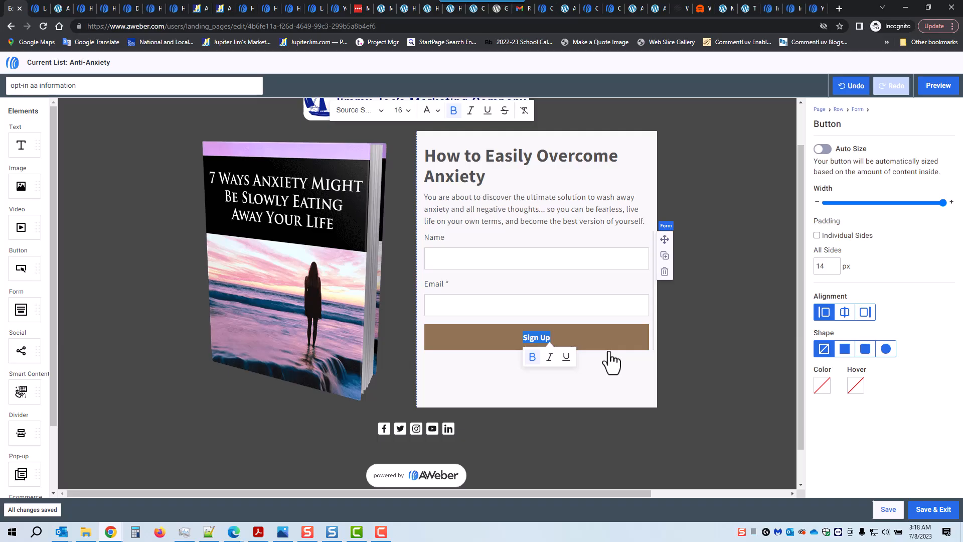
key("BackSpace")
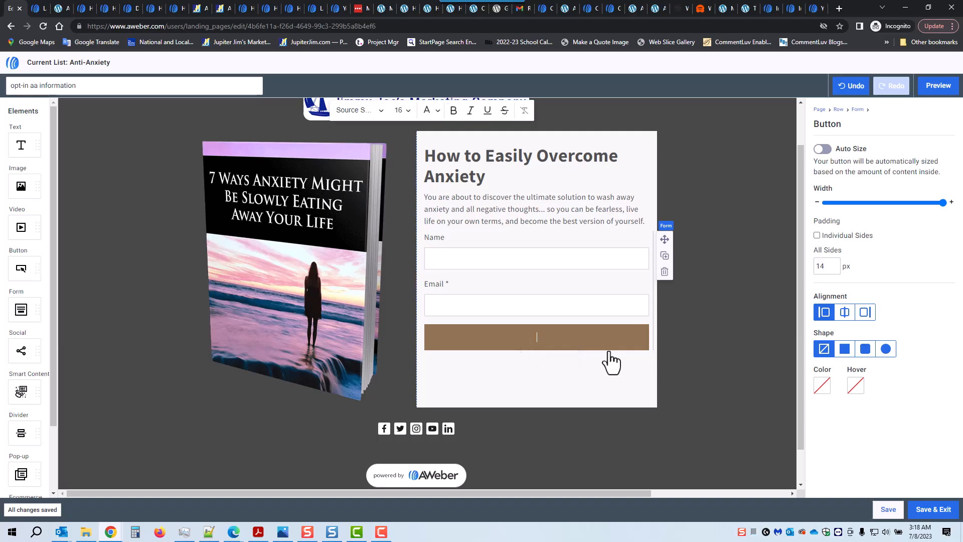
type("Gimme My Free Report!")
Make the button label bold, size 18, in the Geneva font.
triple_click(526, 339)
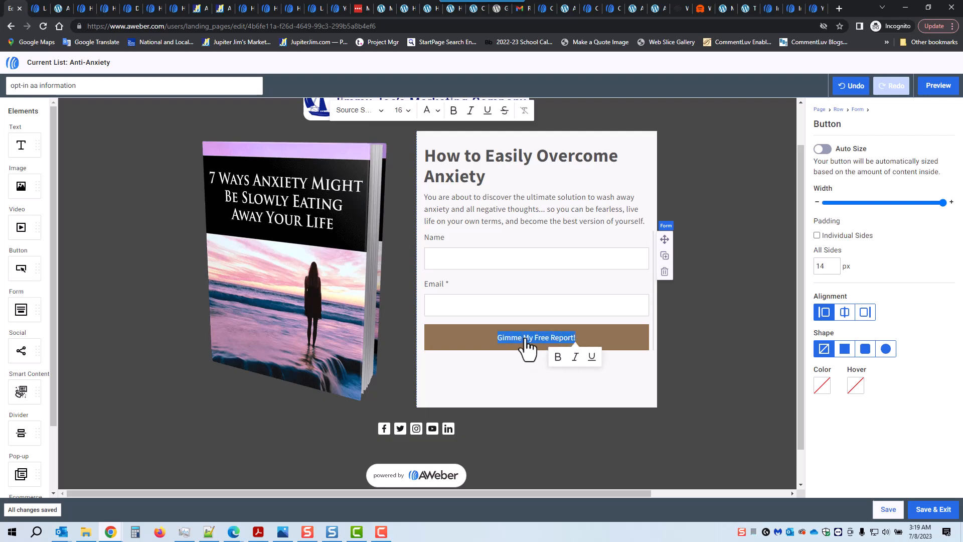
left_click(559, 358)
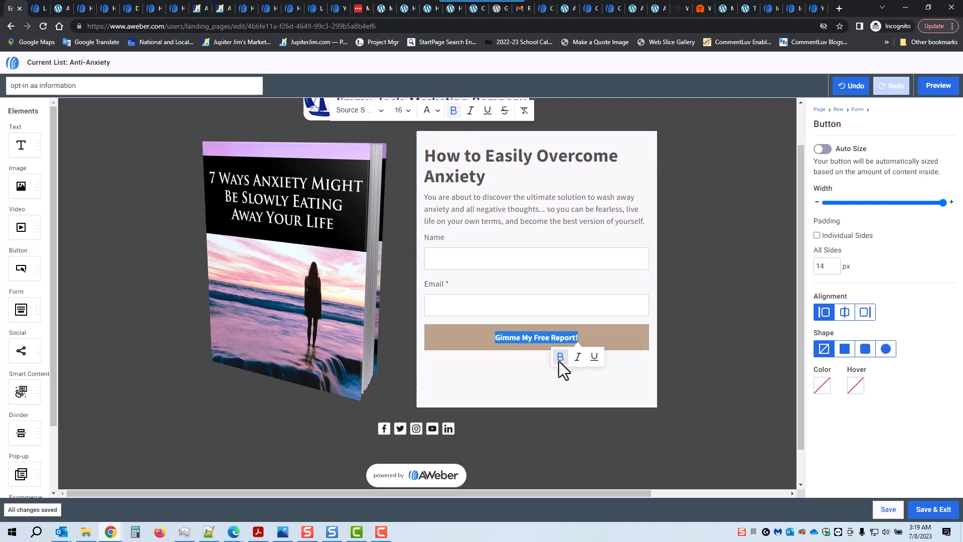
left_click(411, 112)
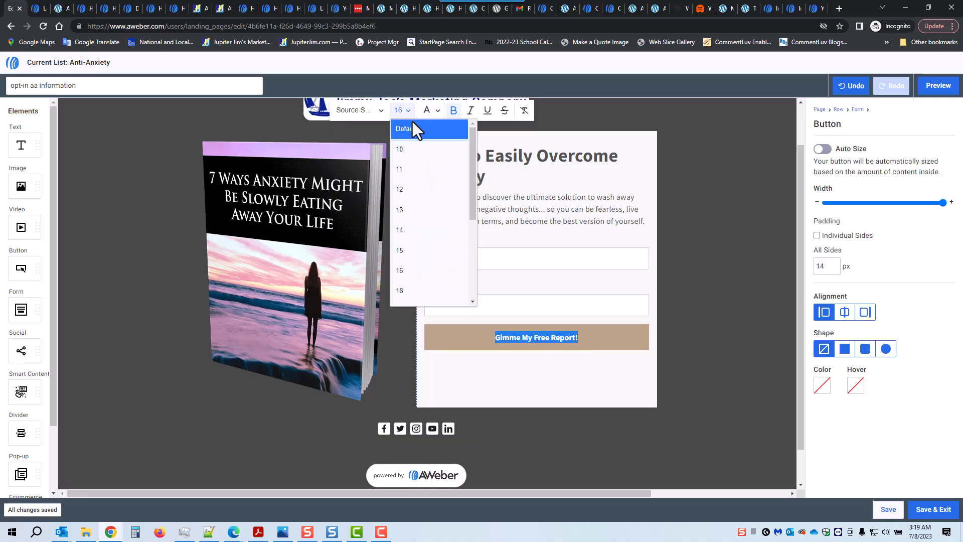
left_click(422, 290)
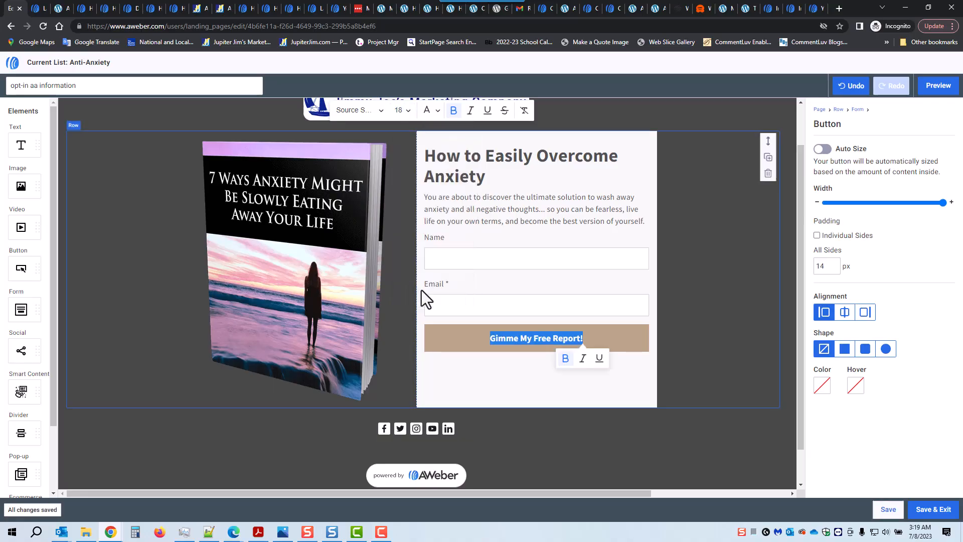
left_click(381, 109)
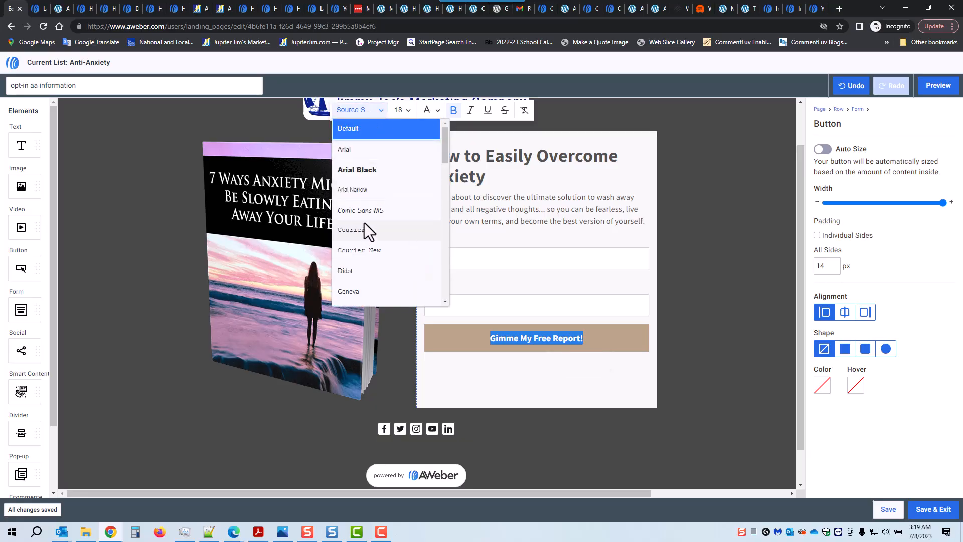
left_click(366, 212)
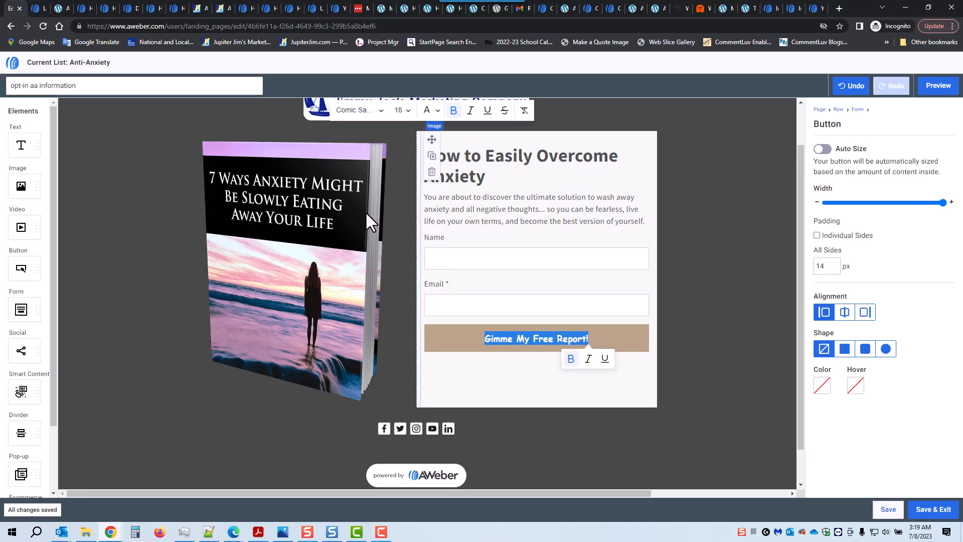
left_click(381, 110)
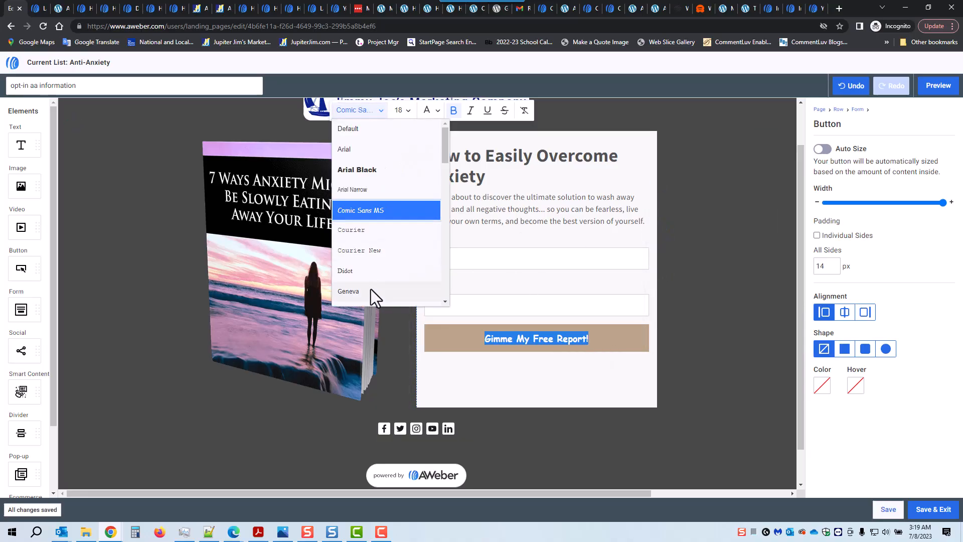
scroll(371, 290, "down", 1)
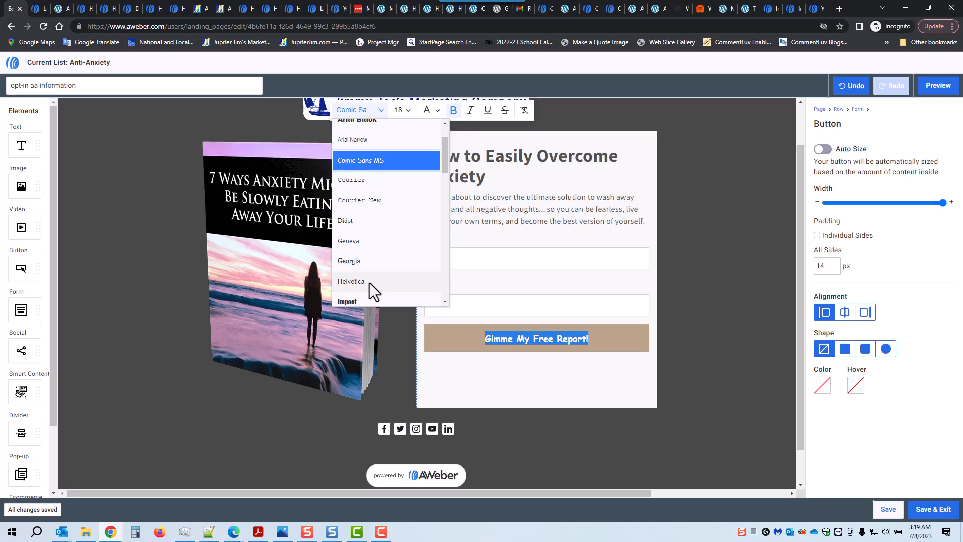
left_click(365, 240)
Select the button block and bring up its colour settings.
left_click(525, 376)
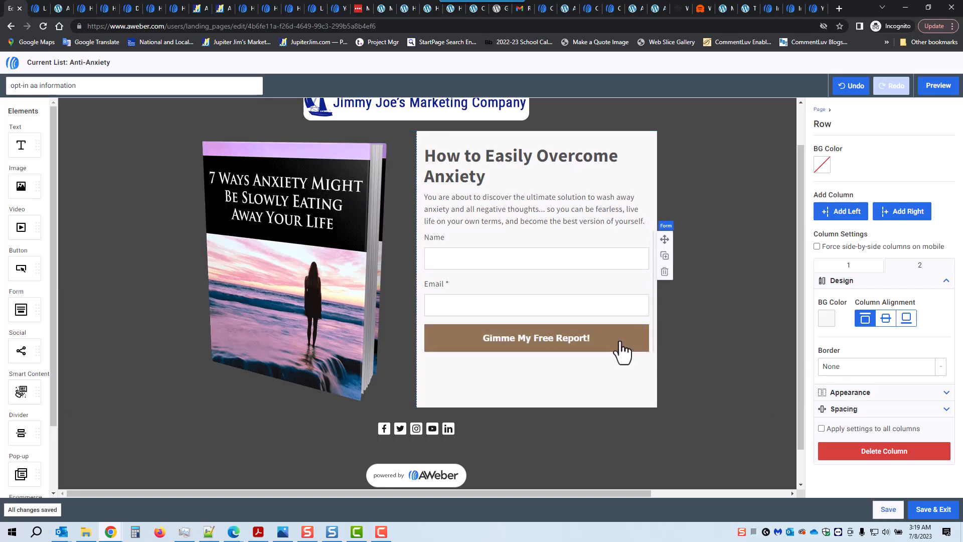
left_click(624, 354)
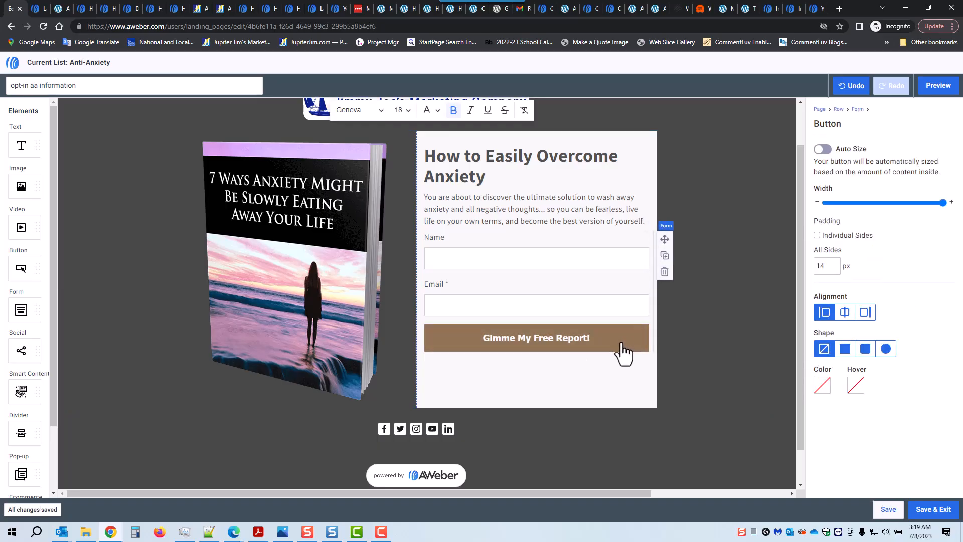
left_click(822, 388)
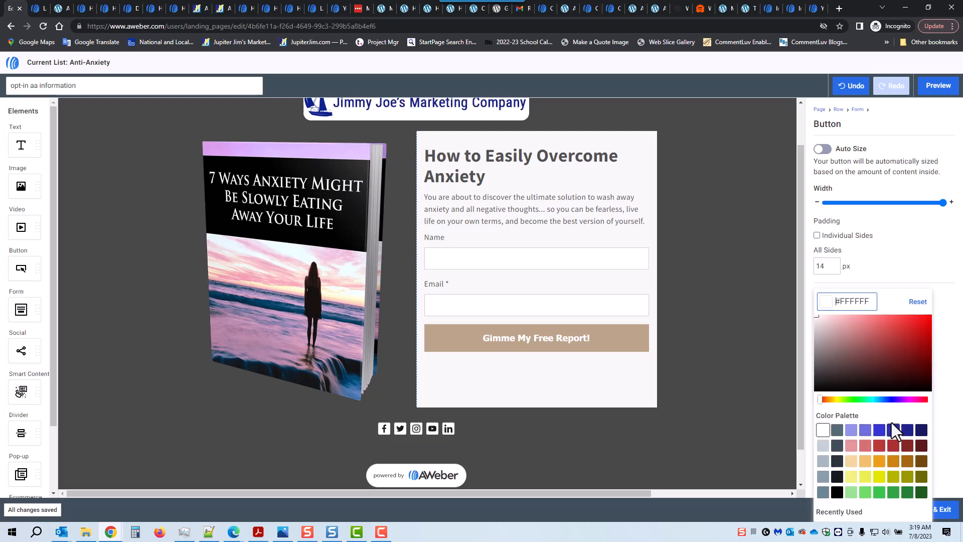
Change the button colour to a light purple shade.
left_click(900, 400)
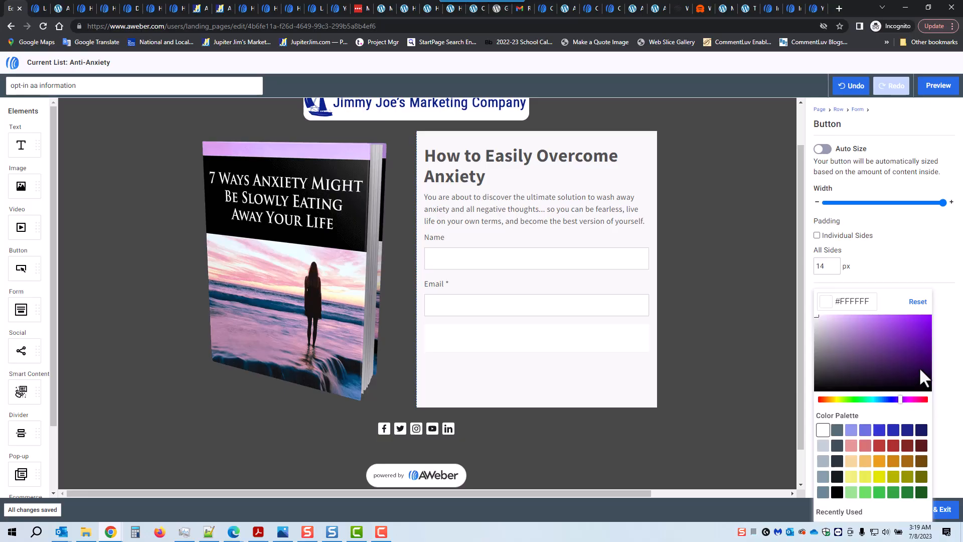
left_click(880, 318)
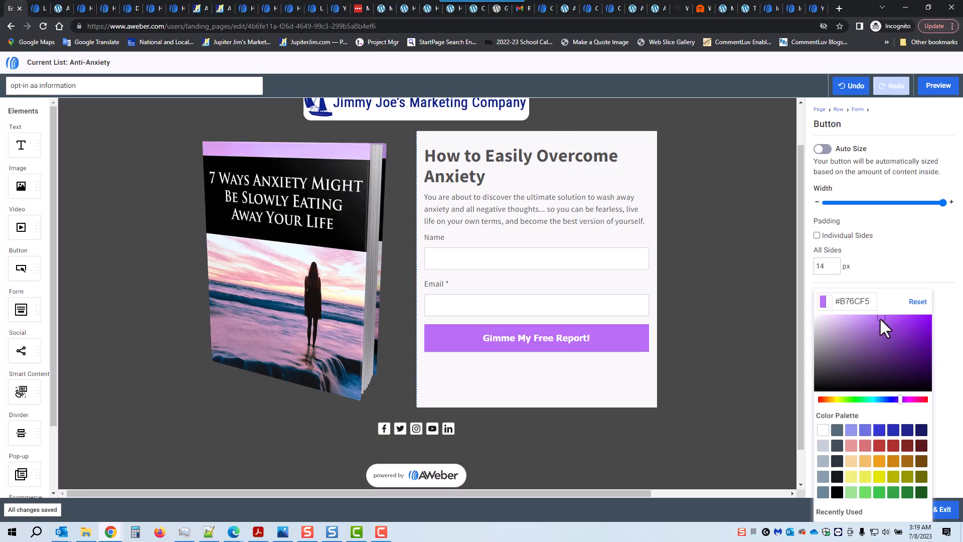
left_click(942, 320)
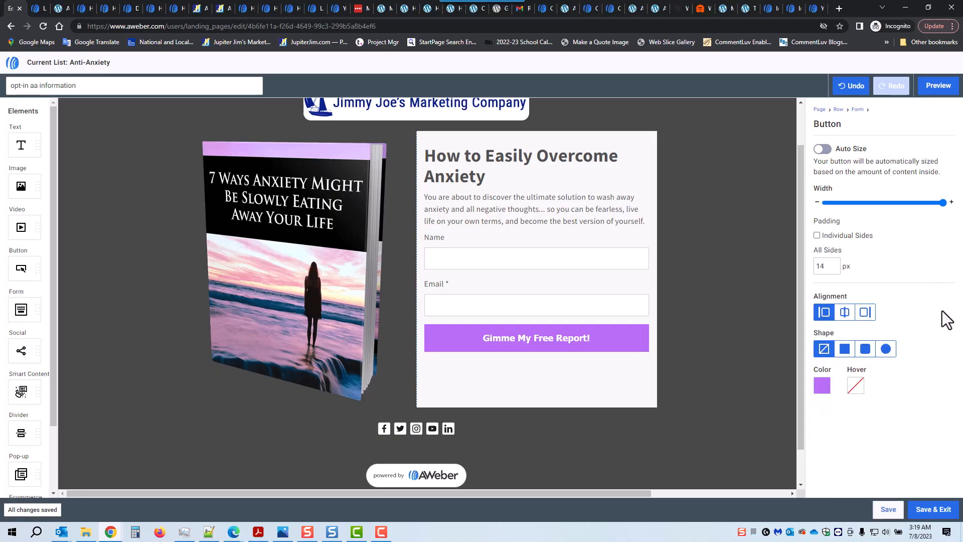
Set the button's hover colour to a brighter purple, #6C0E9C.
left_click(856, 386)
left_click(932, 385)
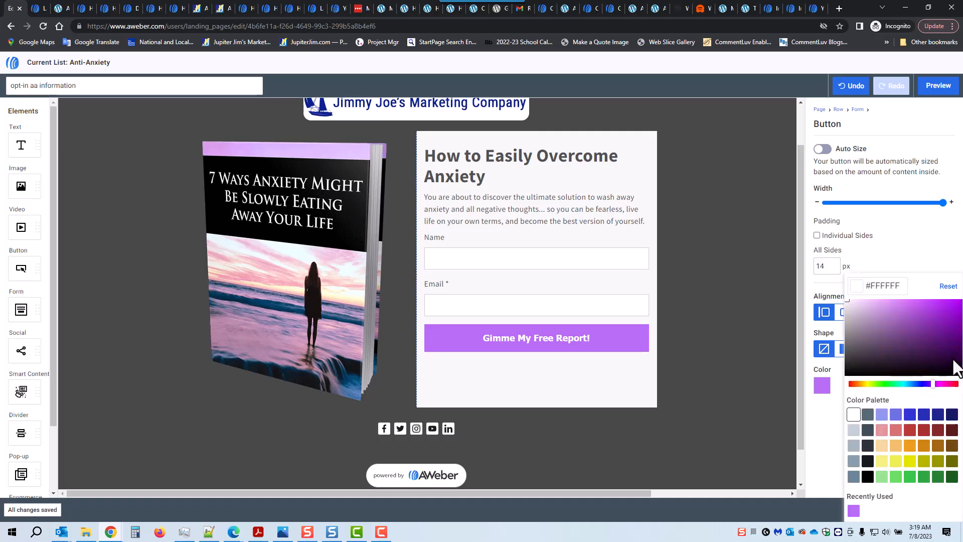
left_click(954, 361)
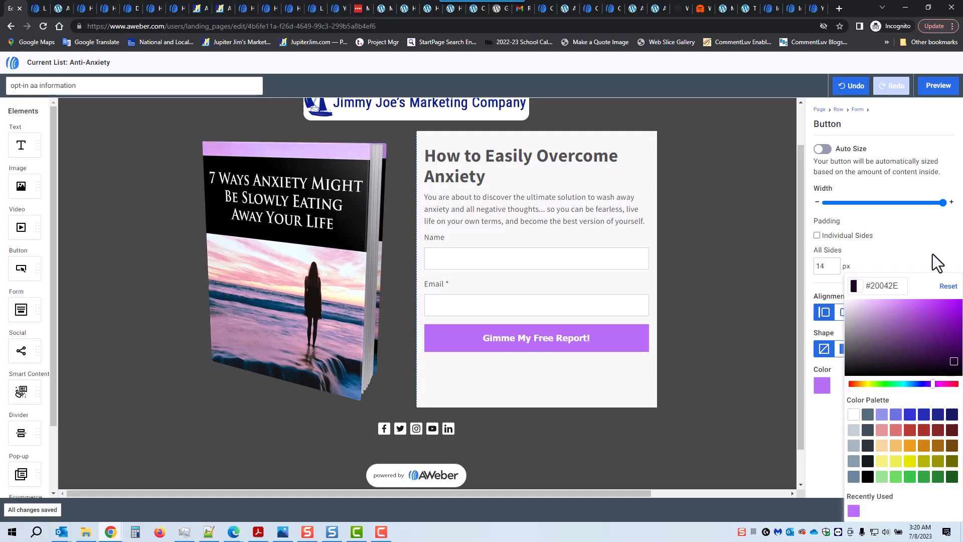
left_click(911, 260)
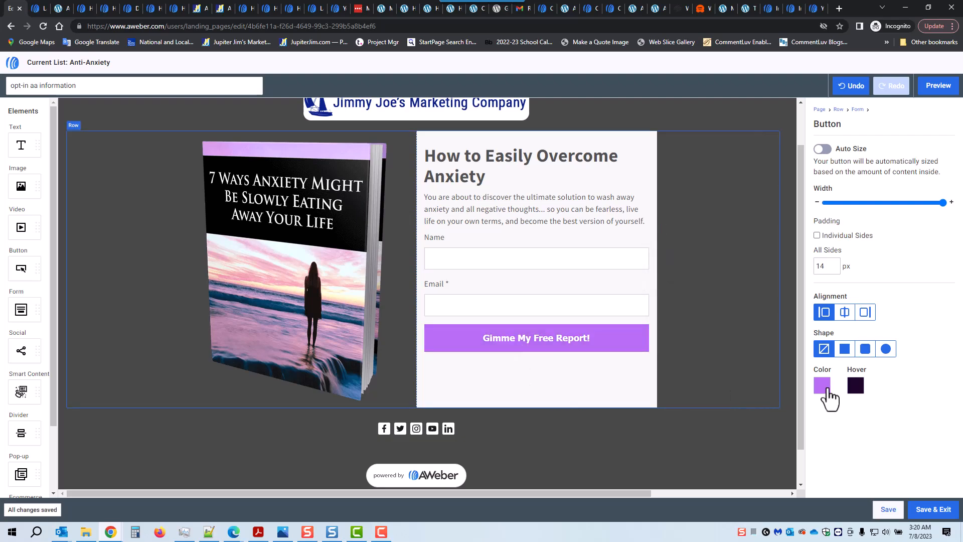
left_click(856, 387)
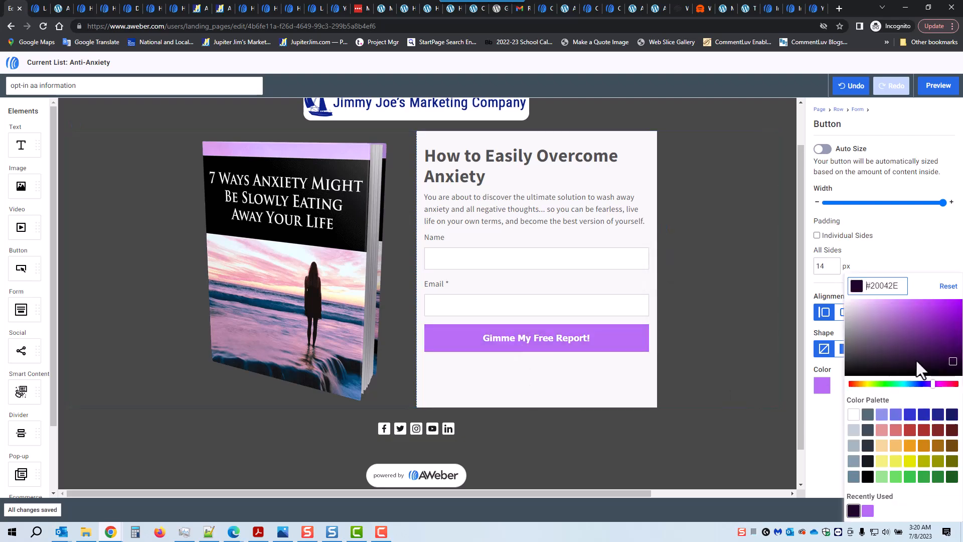
left_click(952, 329)
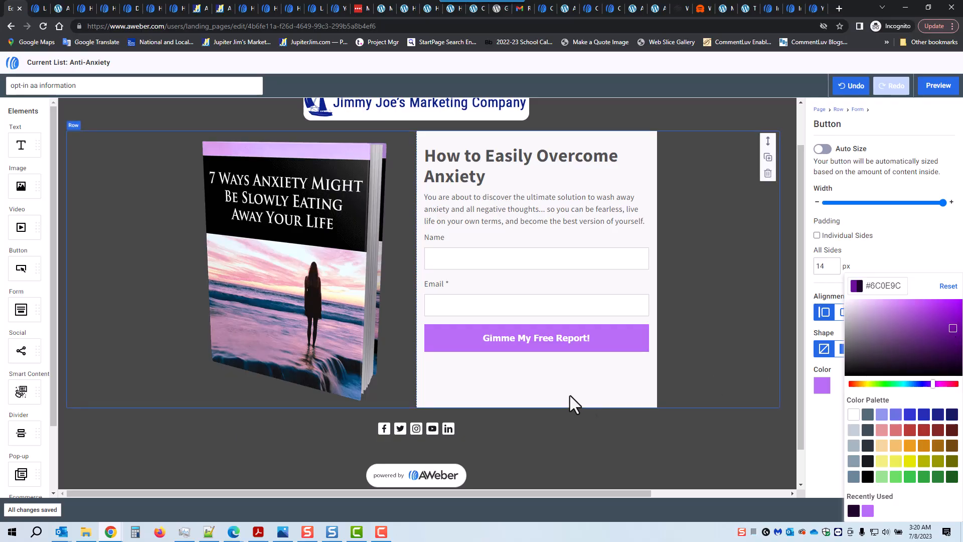
left_click(928, 251)
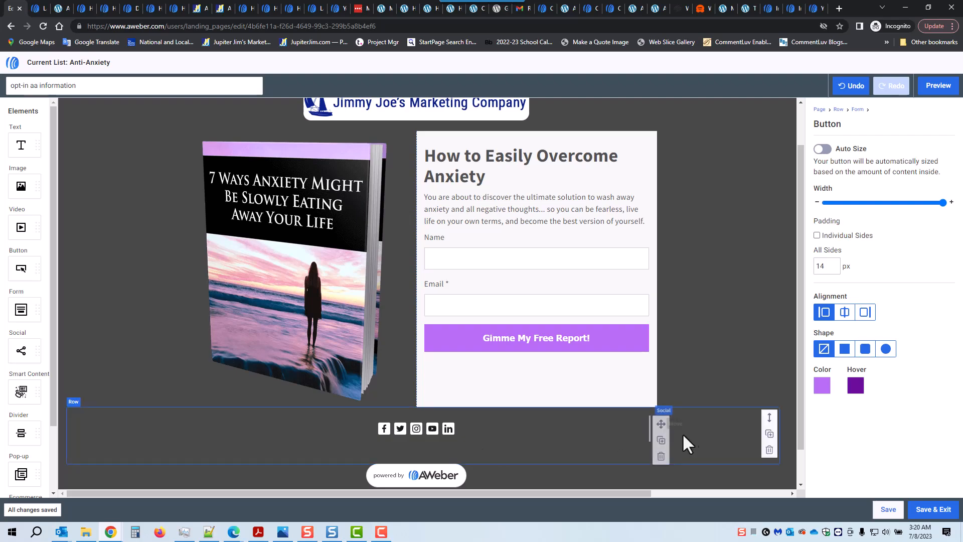
Delete the social icons row and the powered-by AWeber badge.
left_click(769, 450)
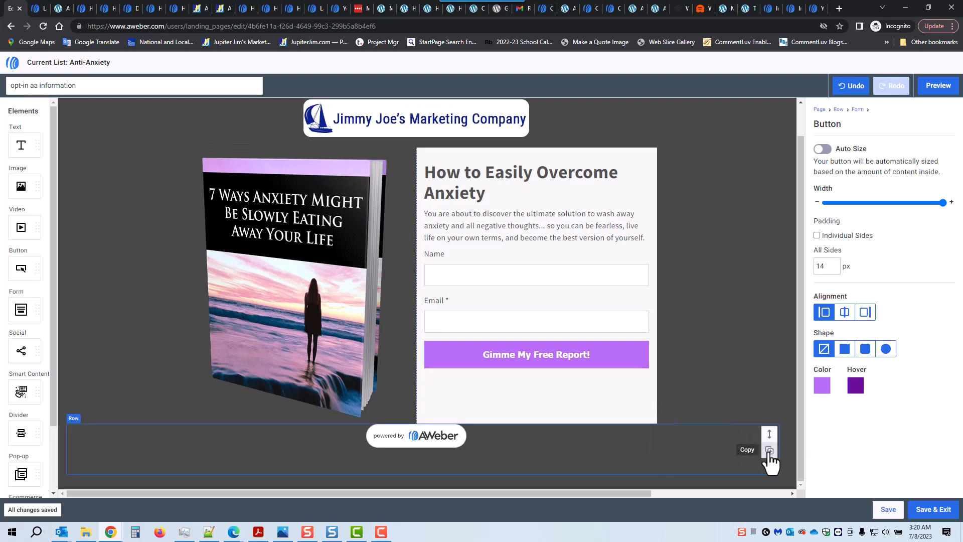
left_click(660, 442)
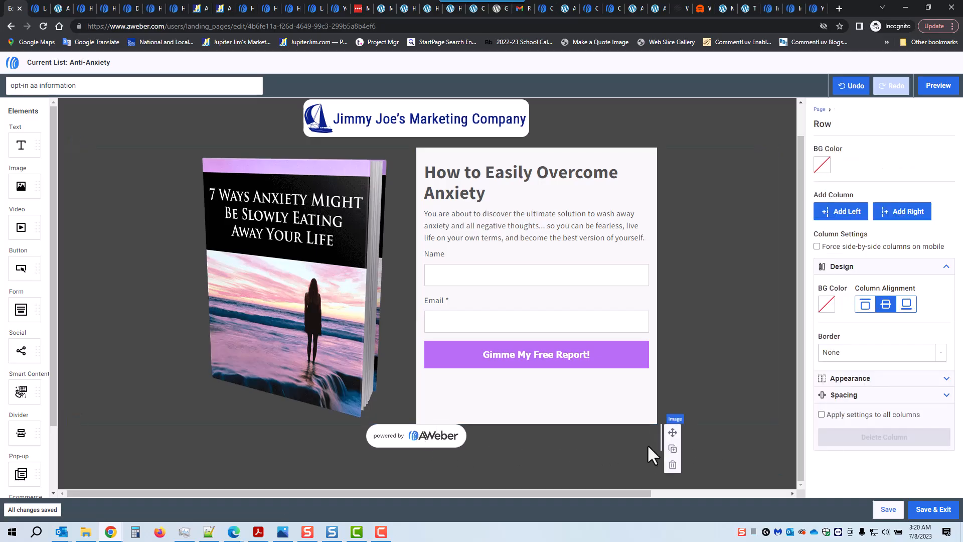
left_click(672, 466)
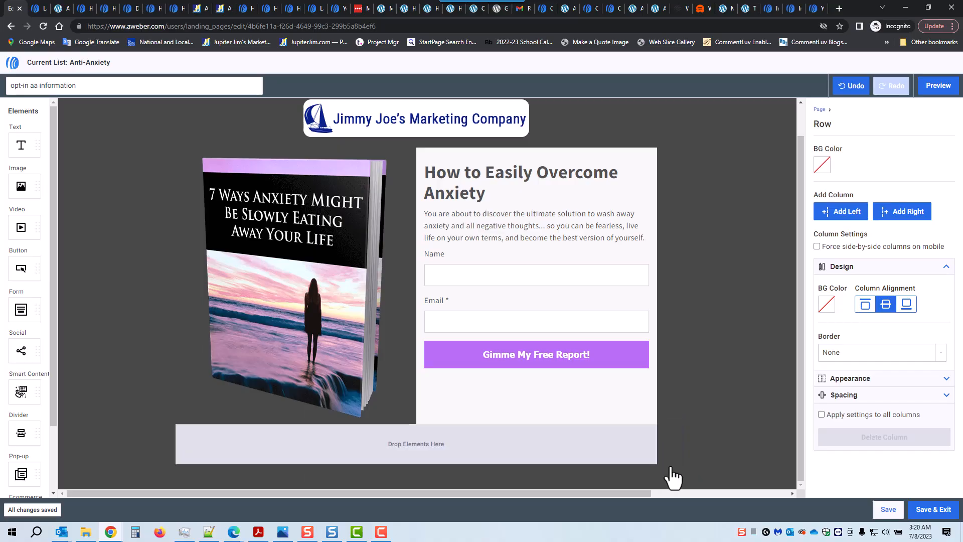
Try a light yellow #F0F17F background on the logo row, then undo it.
left_click(729, 309)
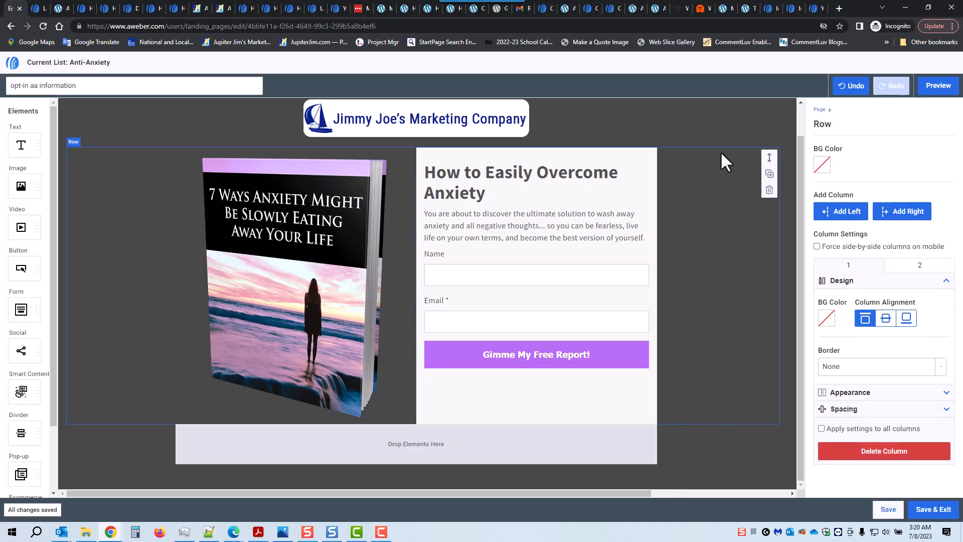
left_click(725, 123)
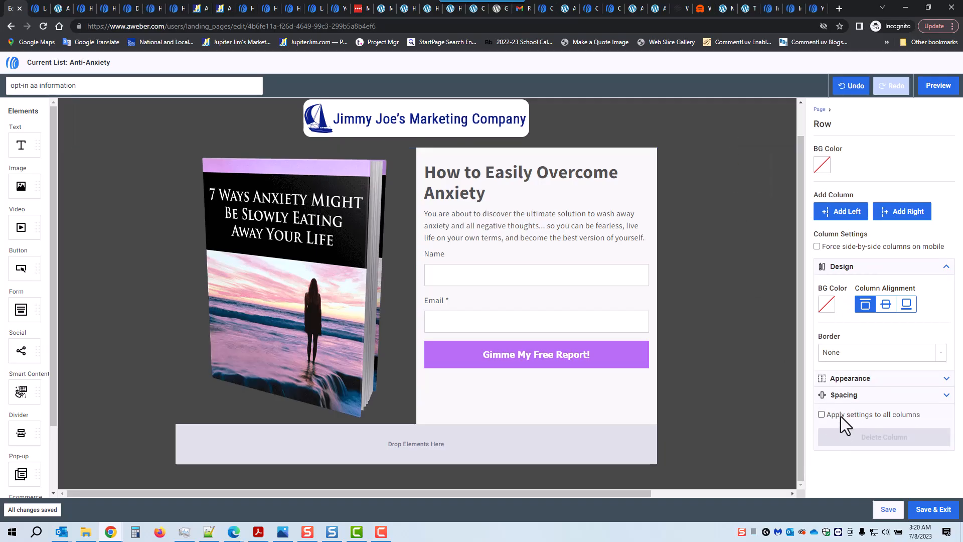
left_click(827, 304)
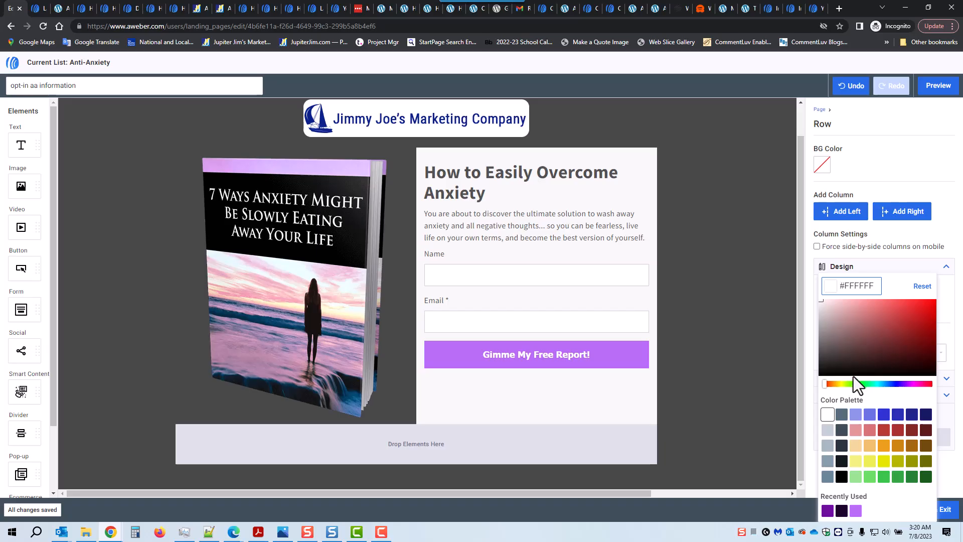
left_click(859, 463)
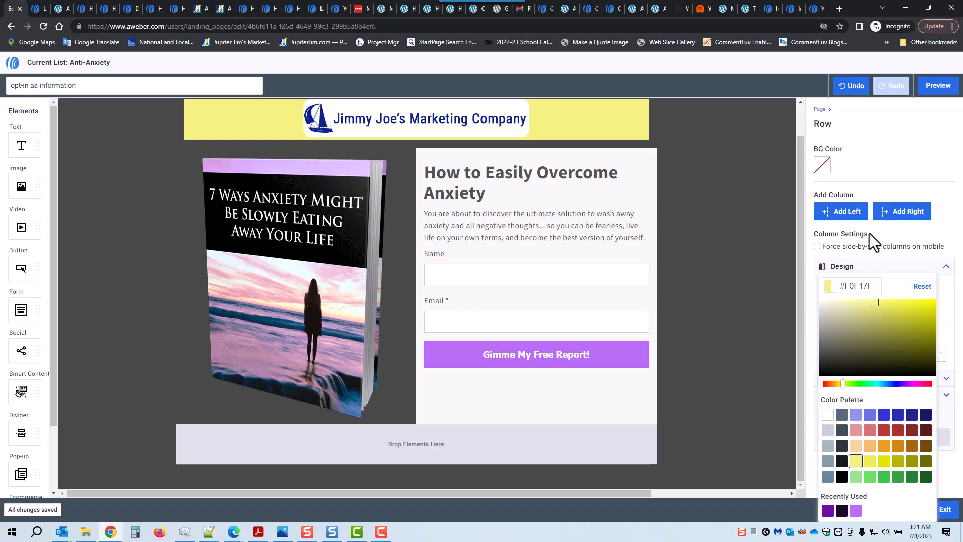
left_click(849, 87)
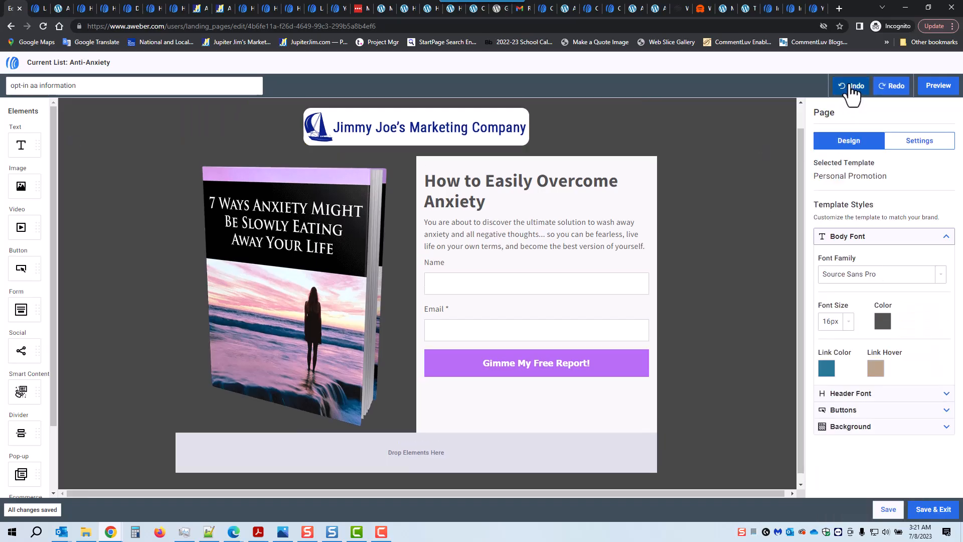
left_click(747, 199)
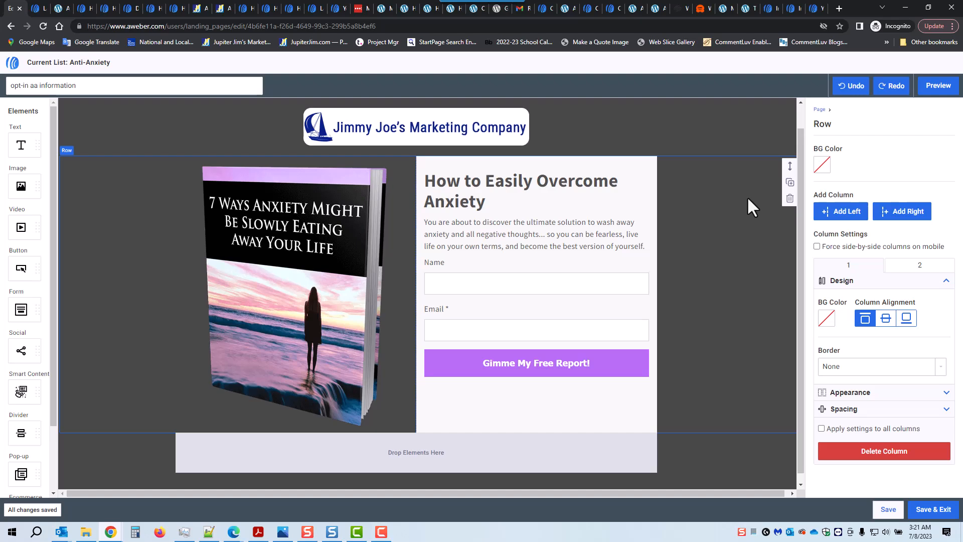
left_click(819, 109)
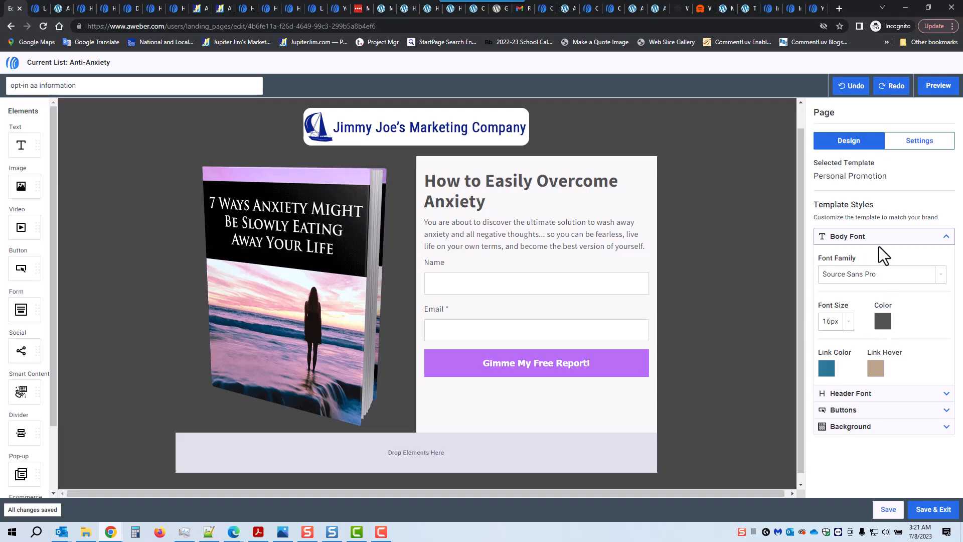
Change the opt-in page background colour to a light lavender purple and preview the result.
left_click(899, 427)
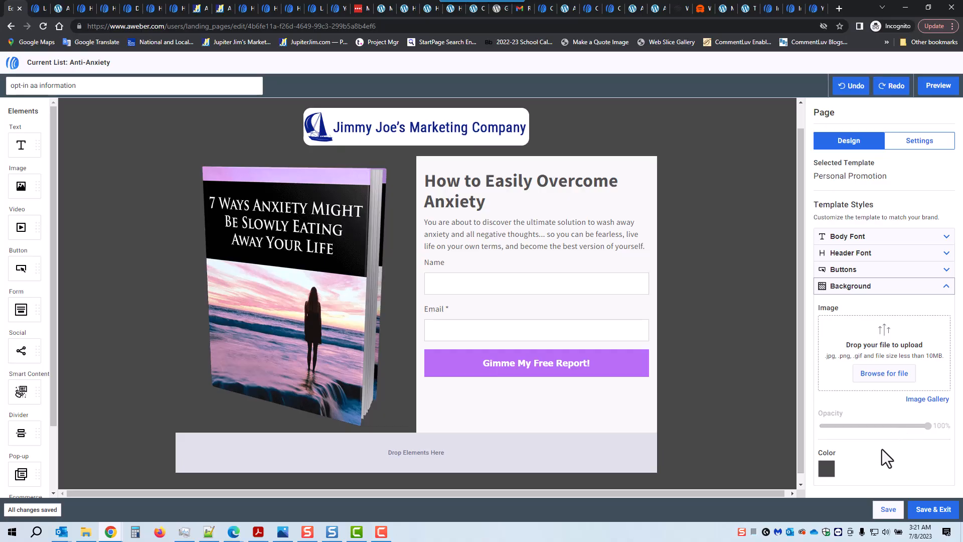
left_click(827, 471)
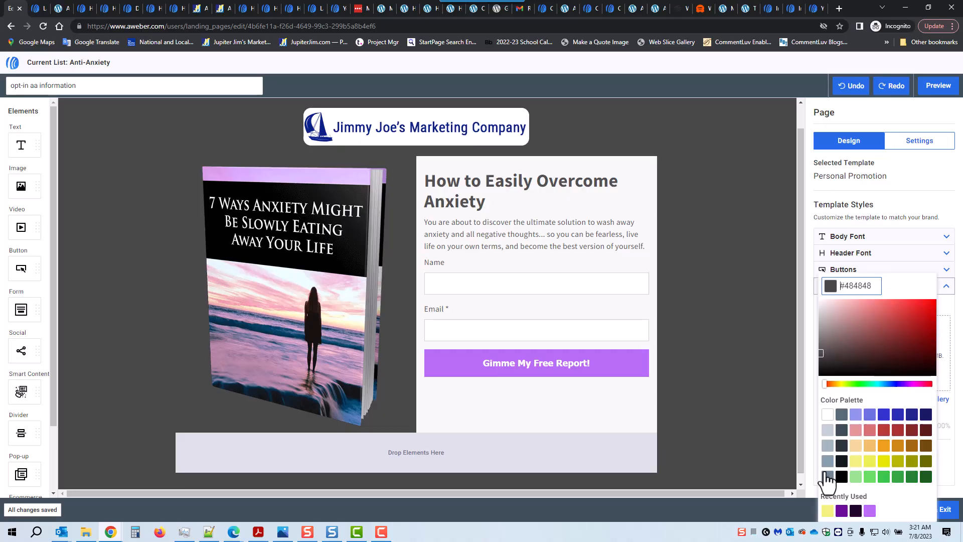
left_click(856, 416)
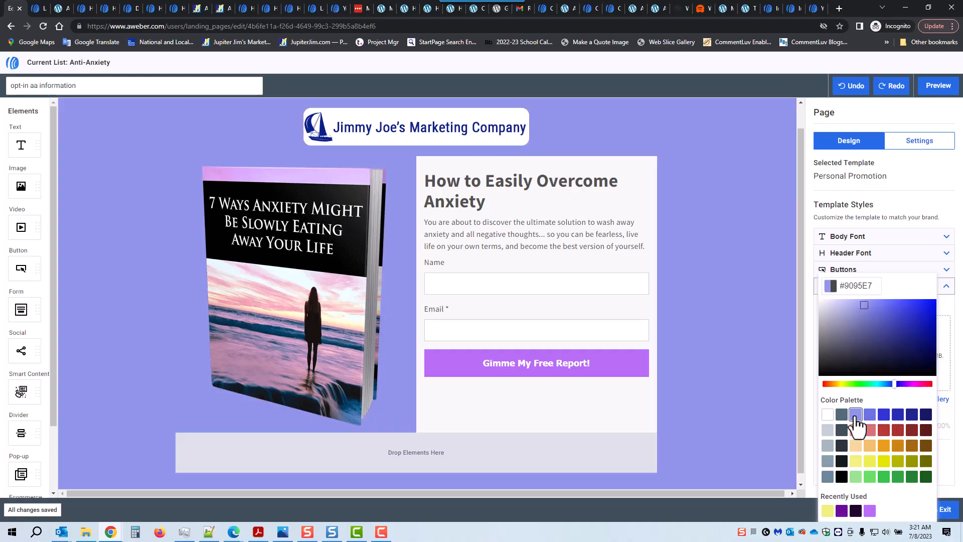
left_click_drag(862, 303, 859, 303)
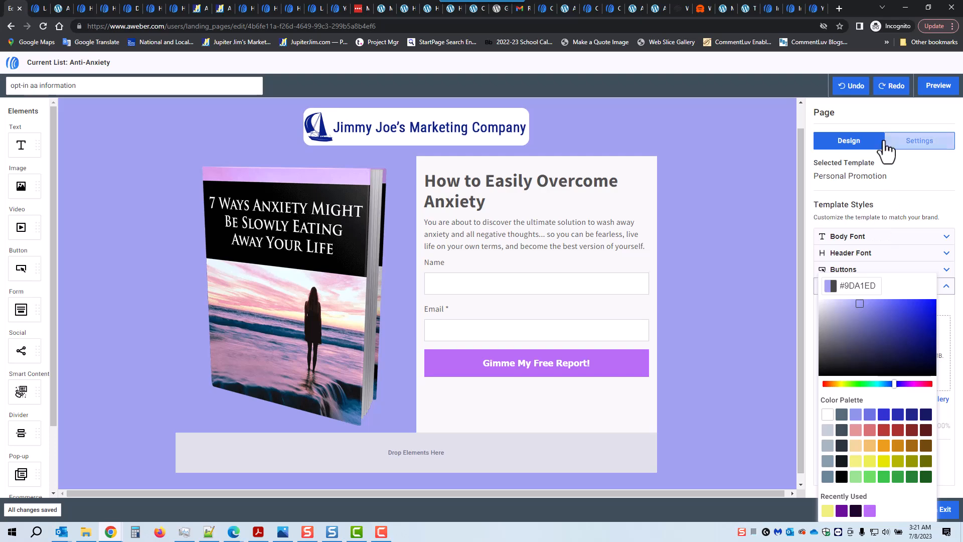
left_click(889, 110)
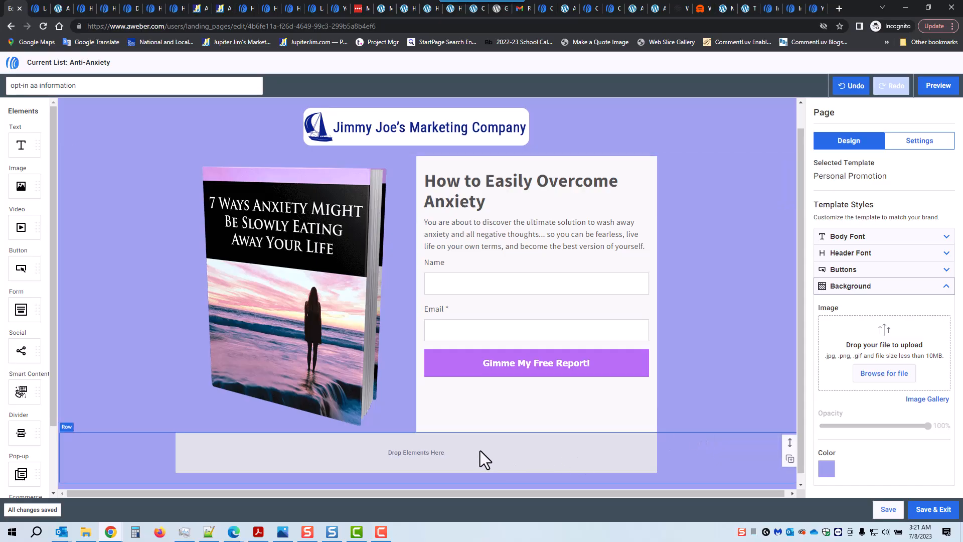
scroll(533, 445, "down", 1)
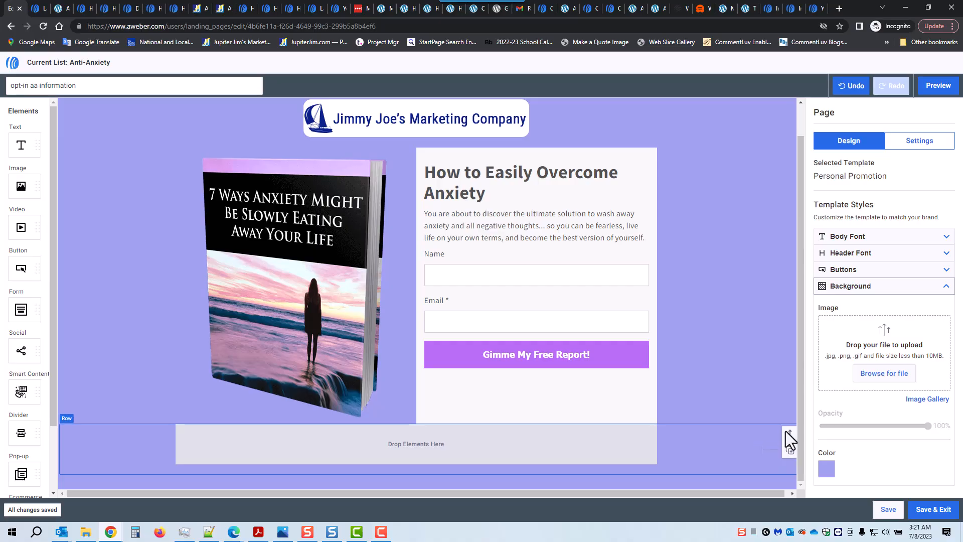
left_click_drag(788, 431, 778, 496)
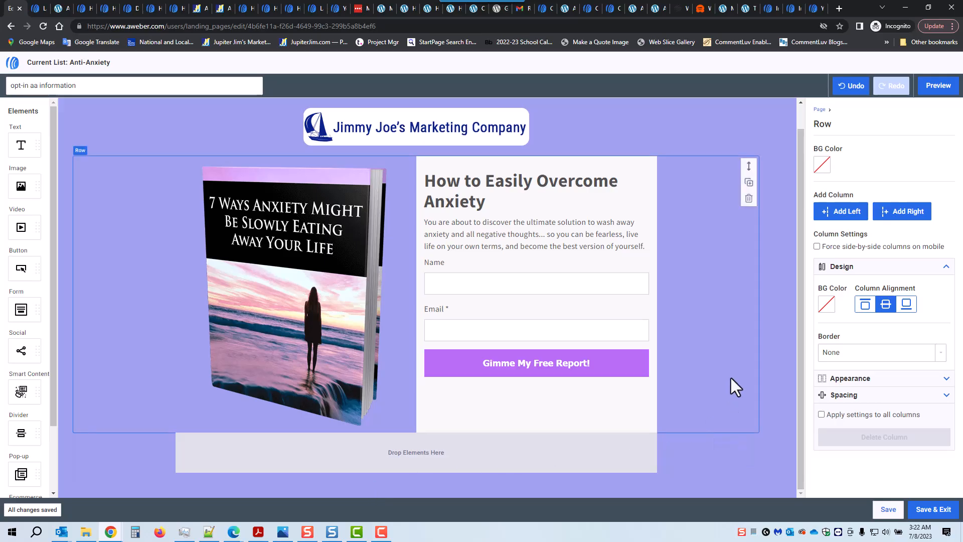
left_click(934, 89)
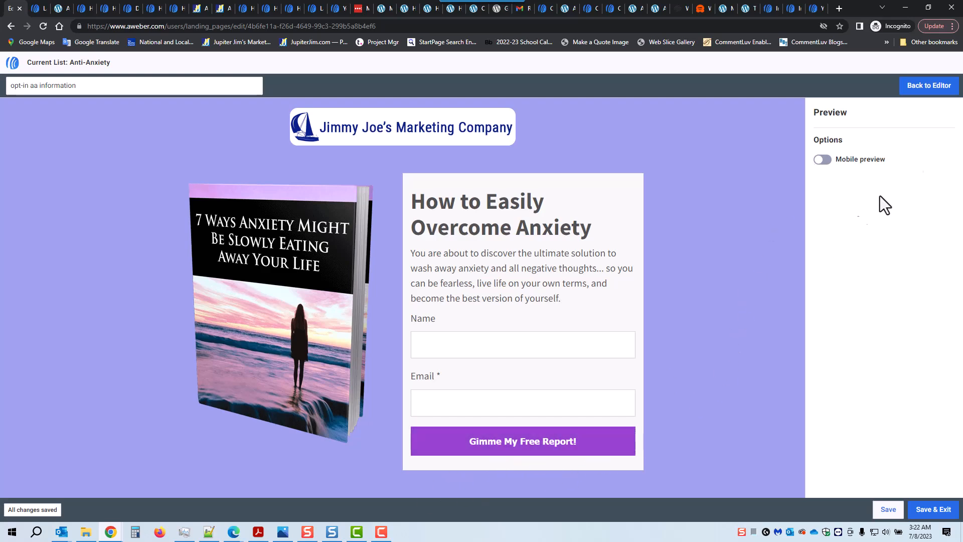
Check the opt-in page in the mobile preview, then exit to the Landing Pages list.
left_click(824, 160)
left_click_drag(473, 212, 490, 370)
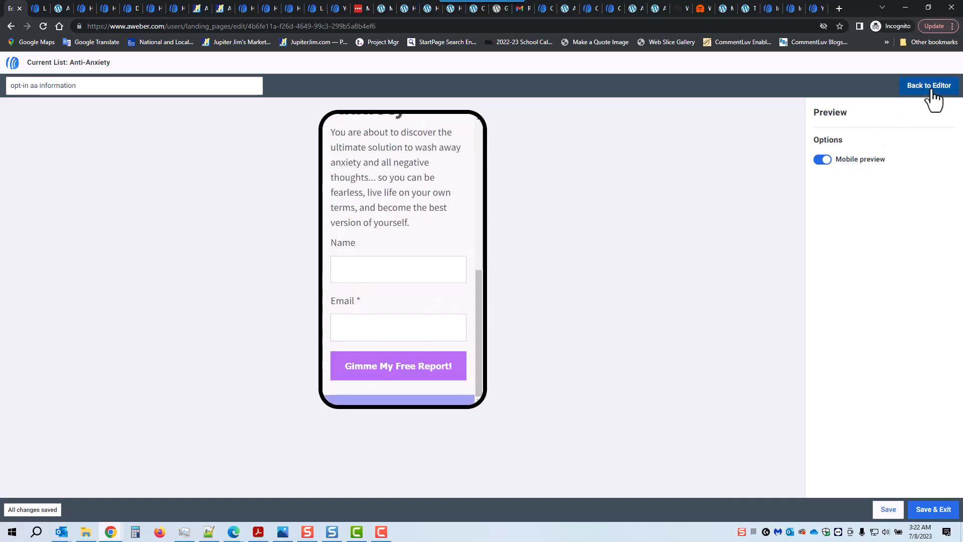
left_click(930, 89)
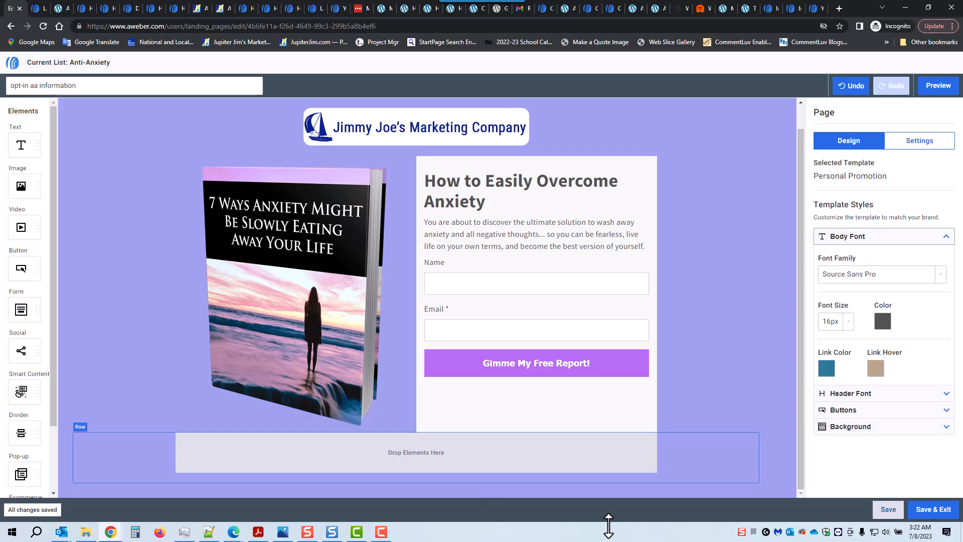
left_click(933, 514)
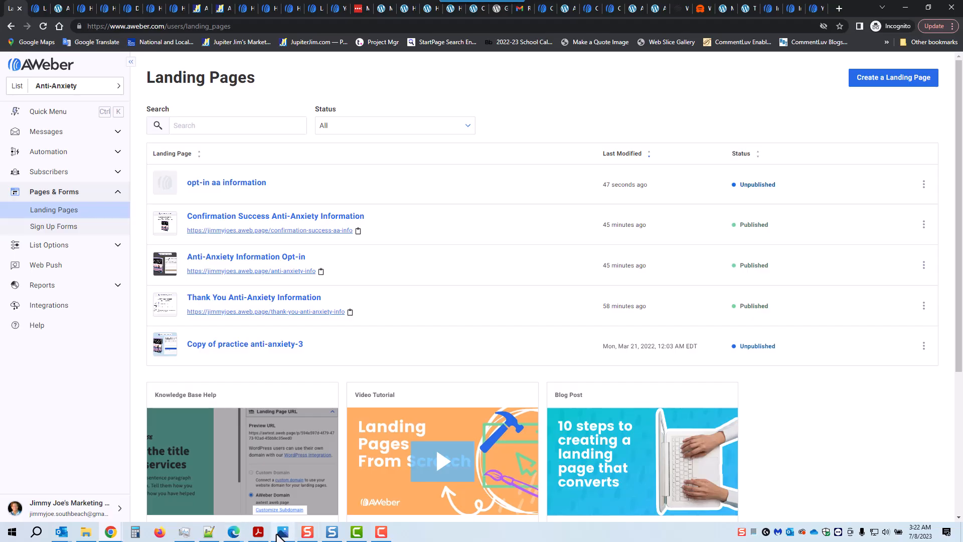
left_click(283, 532)
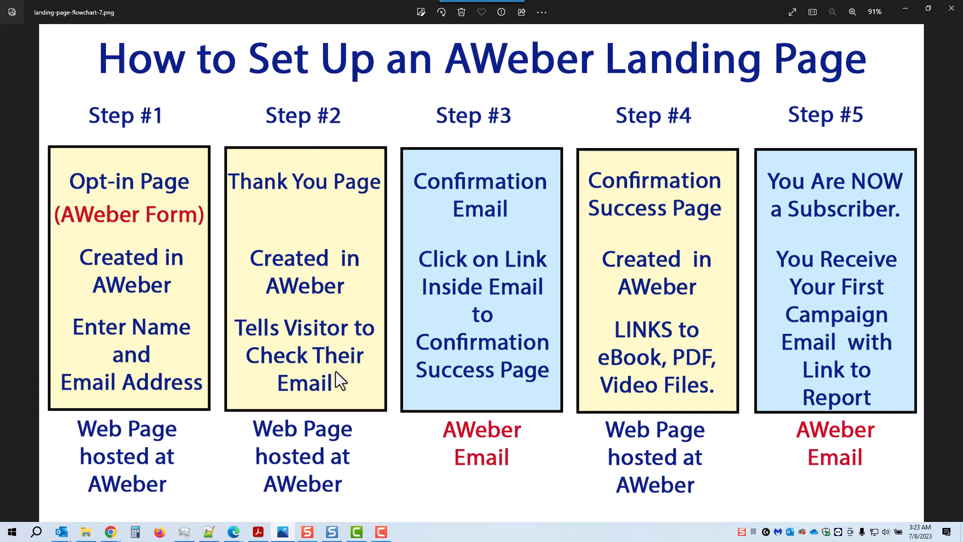
Create a new landing page from the Confirmed Opt In template under the Opt In category.
left_click(902, 7)
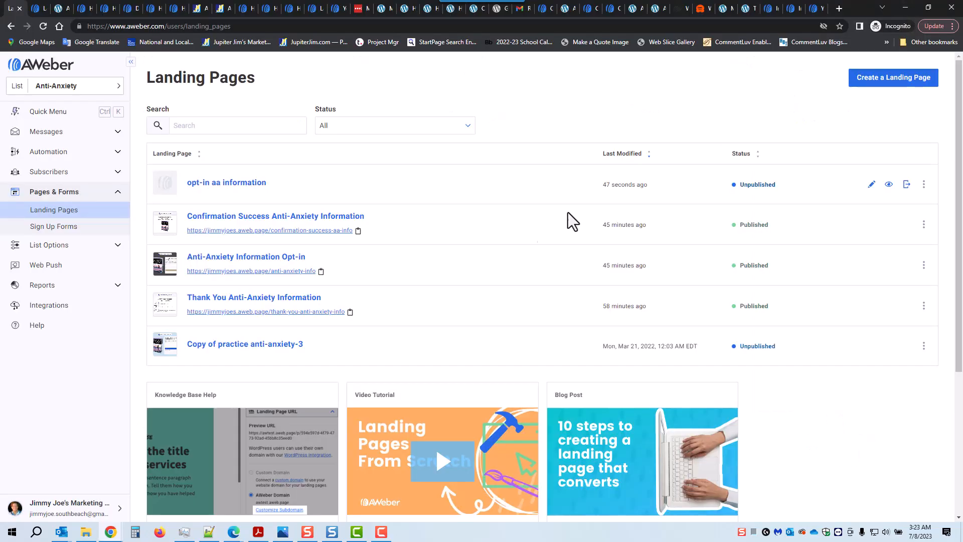
left_click(890, 80)
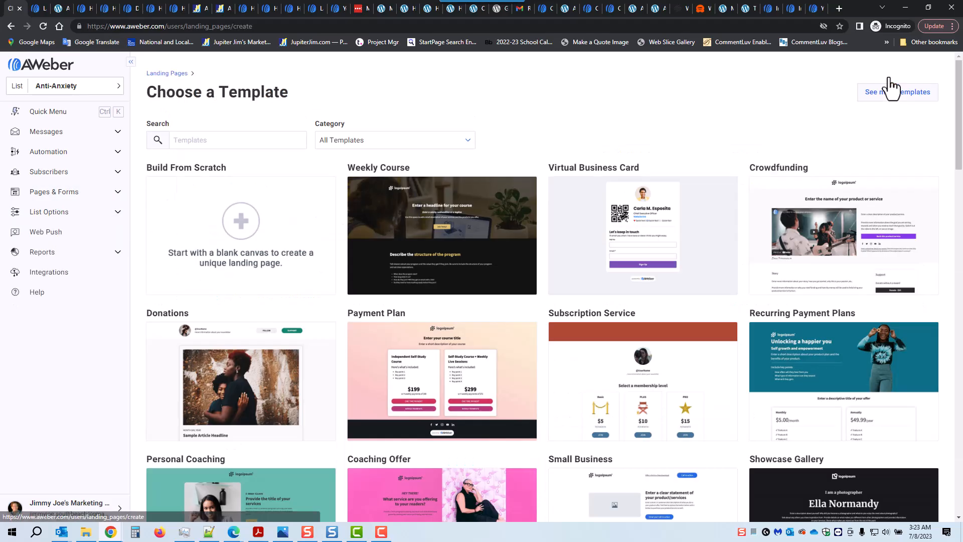
left_click(362, 138)
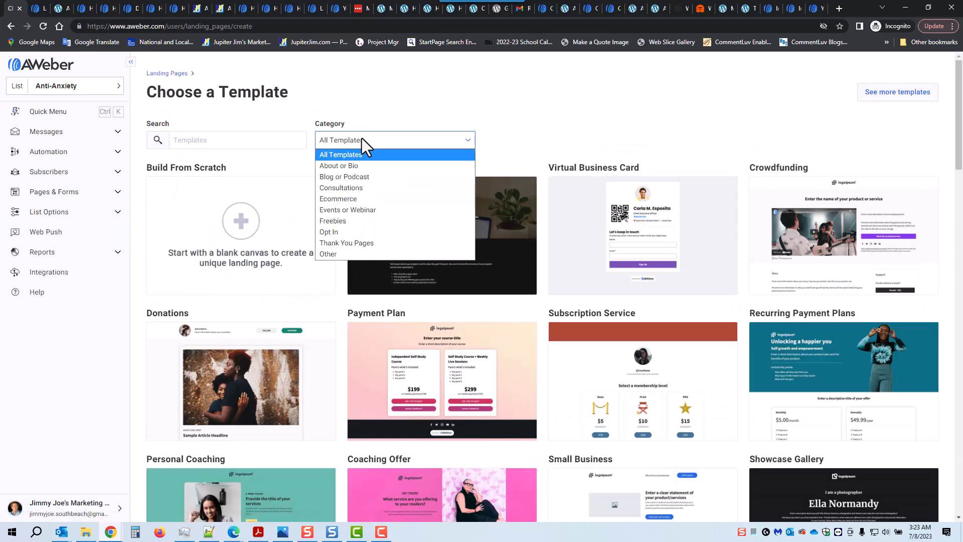
left_click(347, 234)
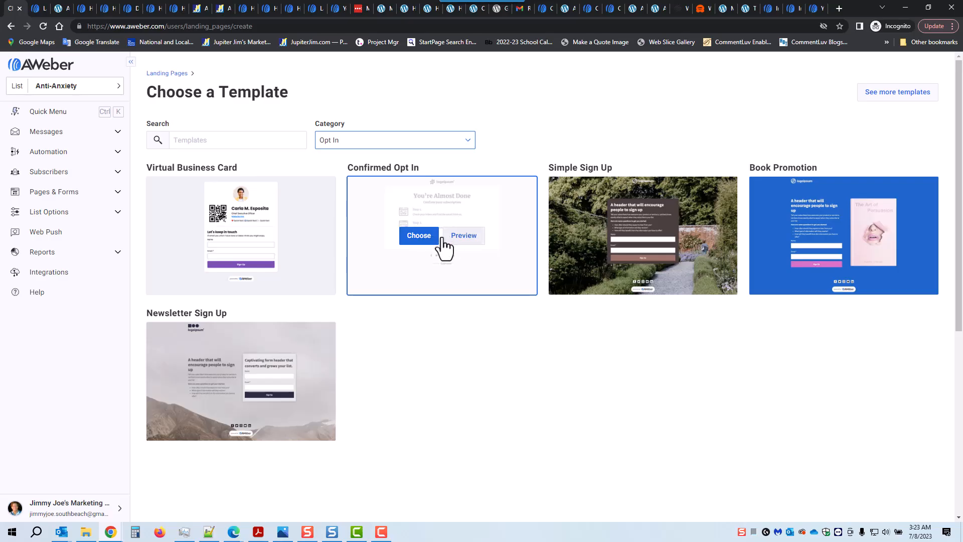
left_click(420, 238)
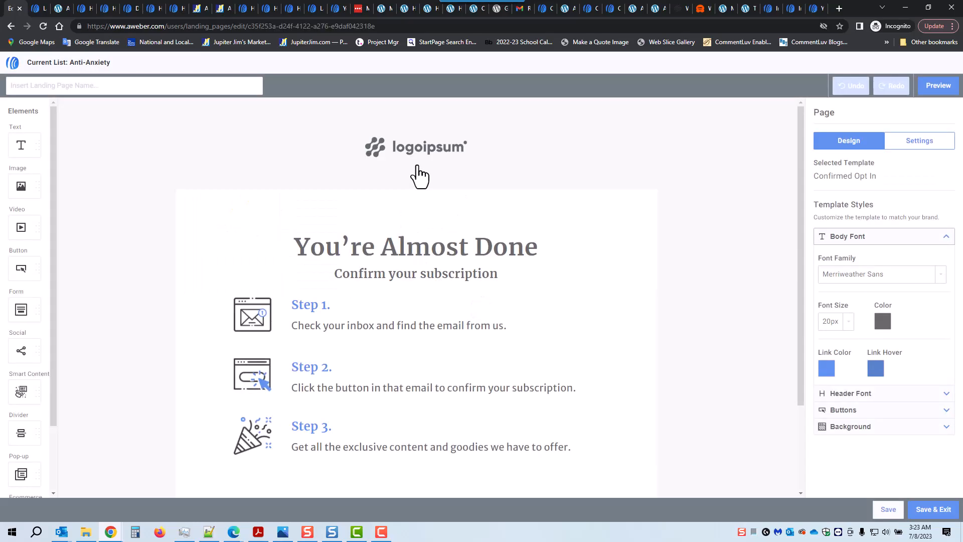
Replace the placeholder logo with the company logo from My Images and enlarge it to 468 by 78.
left_click(467, 166)
left_click(916, 157)
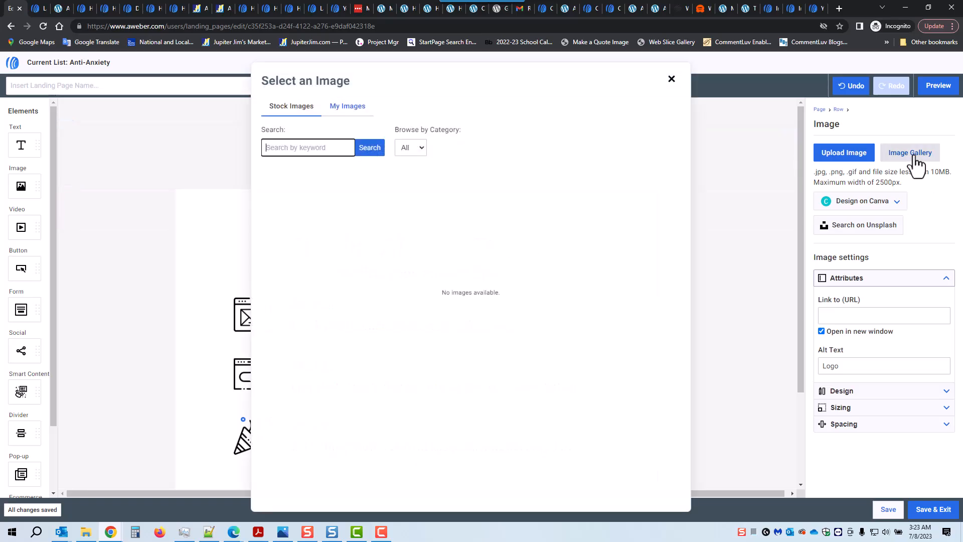
left_click(362, 116)
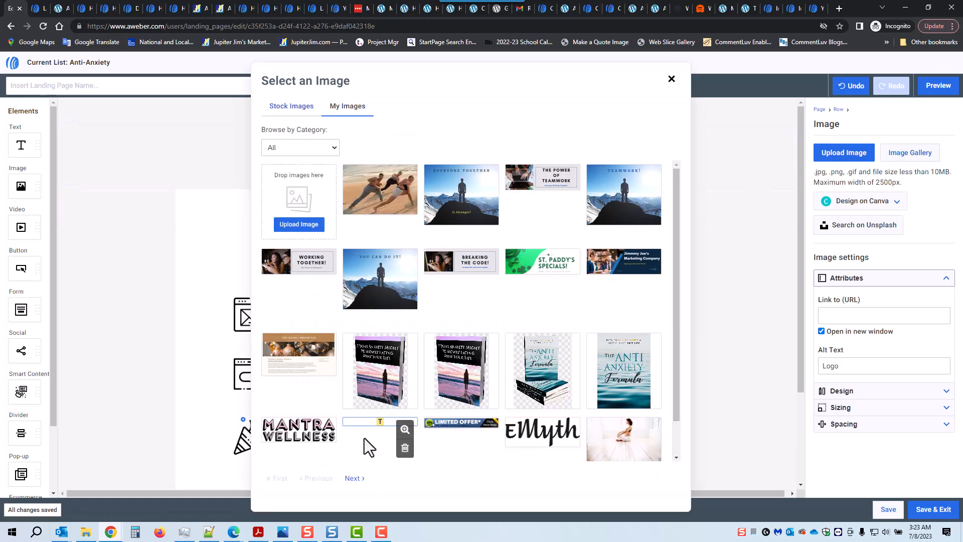
left_click(357, 479)
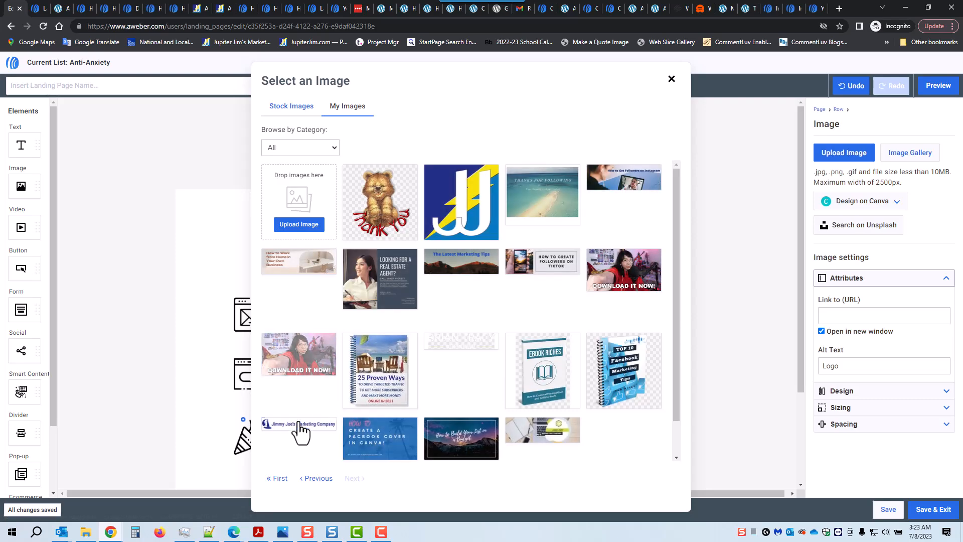
left_click(300, 430)
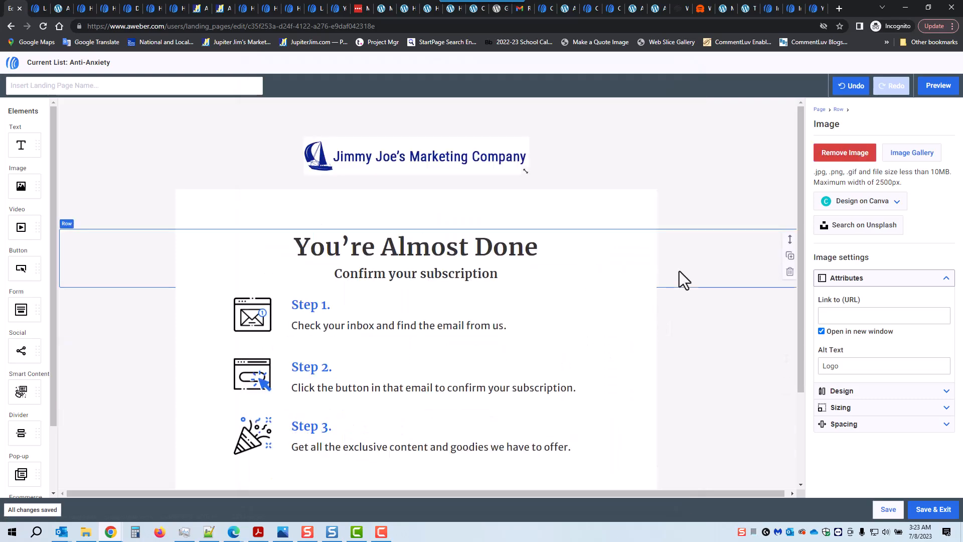
left_click_drag(532, 172, 521, 171)
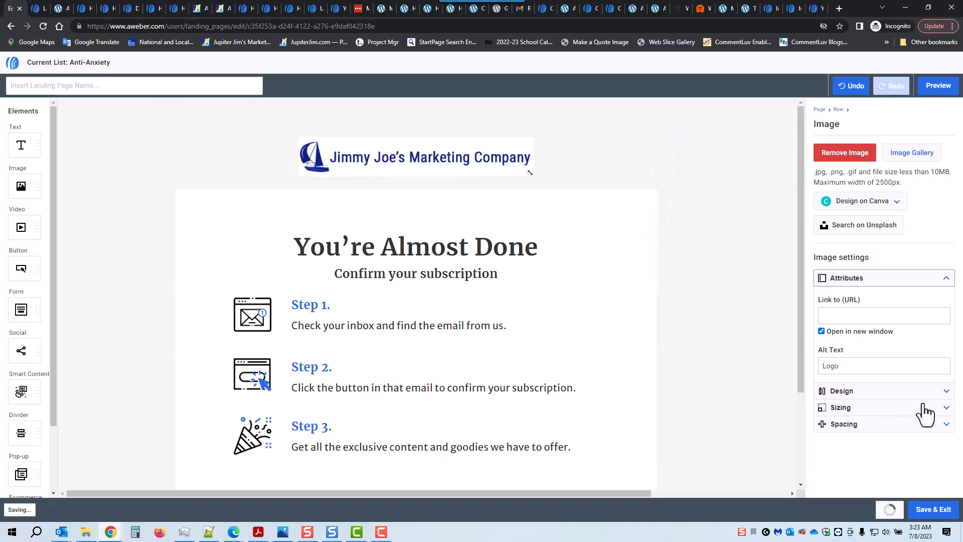
Round the logo's corners to 15 px in its Design settings.
left_click(946, 392)
double_click(825, 362)
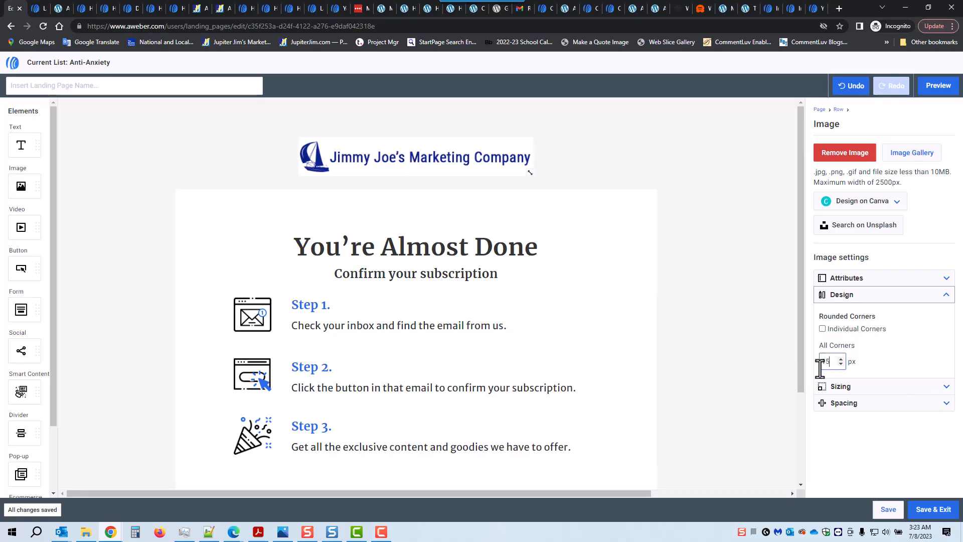
left_click(913, 341)
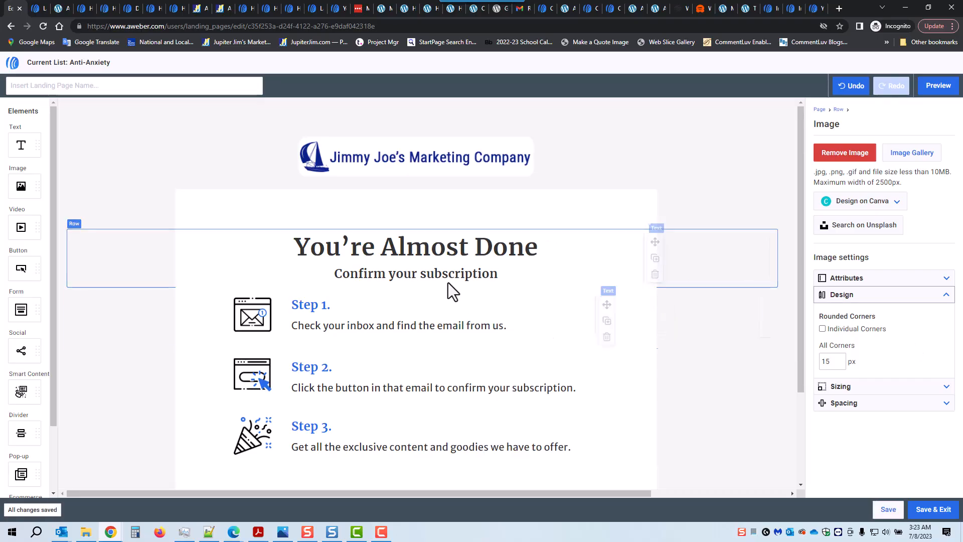
left_click(381, 442)
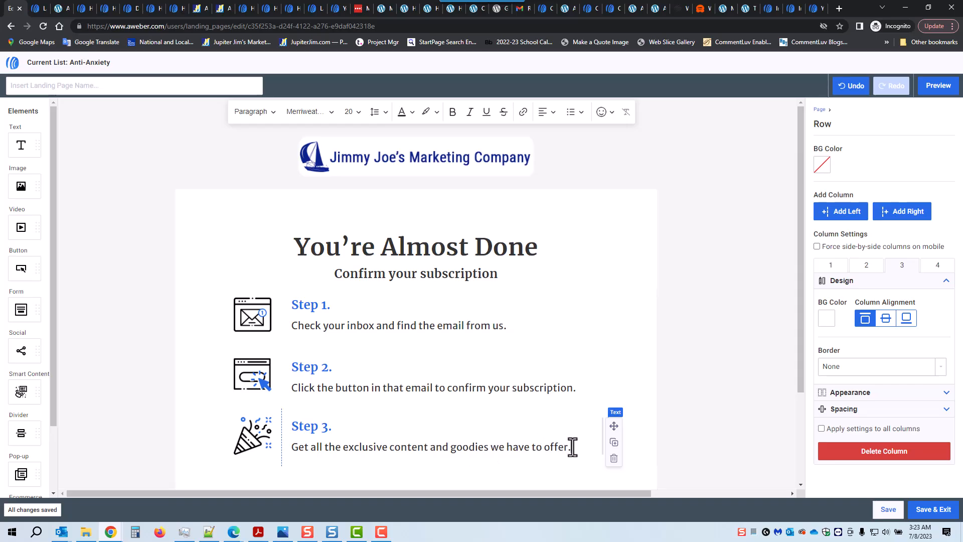
Replace 'goodies we have to offer.' in the Step 3 line with 'and the free report'.
left_click_drag(451, 447, 583, 448)
type("and ")
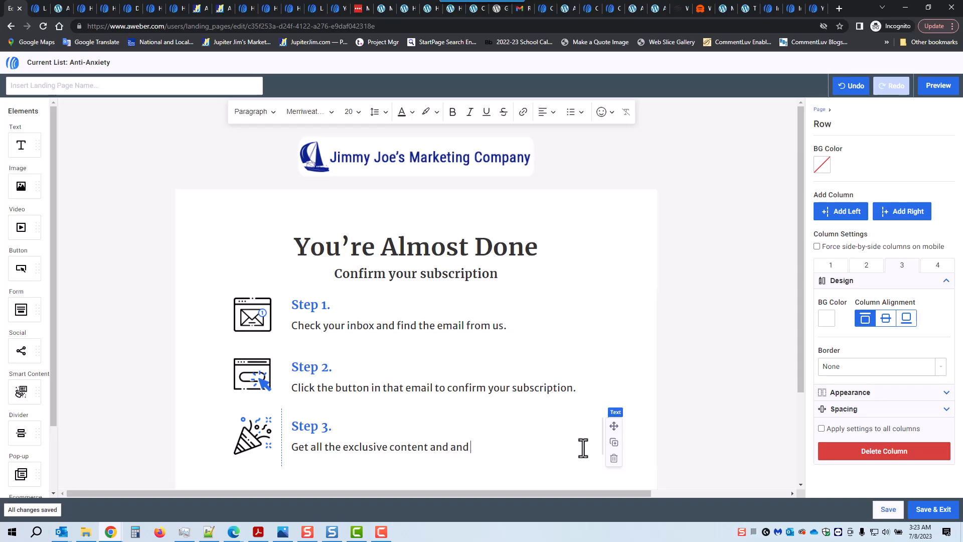
type("the free report!")
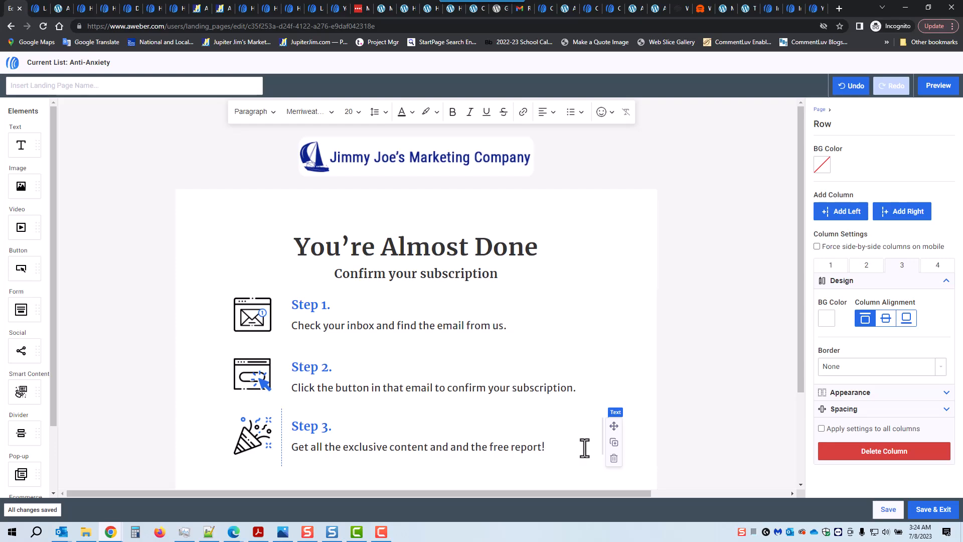
Name the page 'Thank You AA Information', then save and exit the editor.
left_click(108, 87)
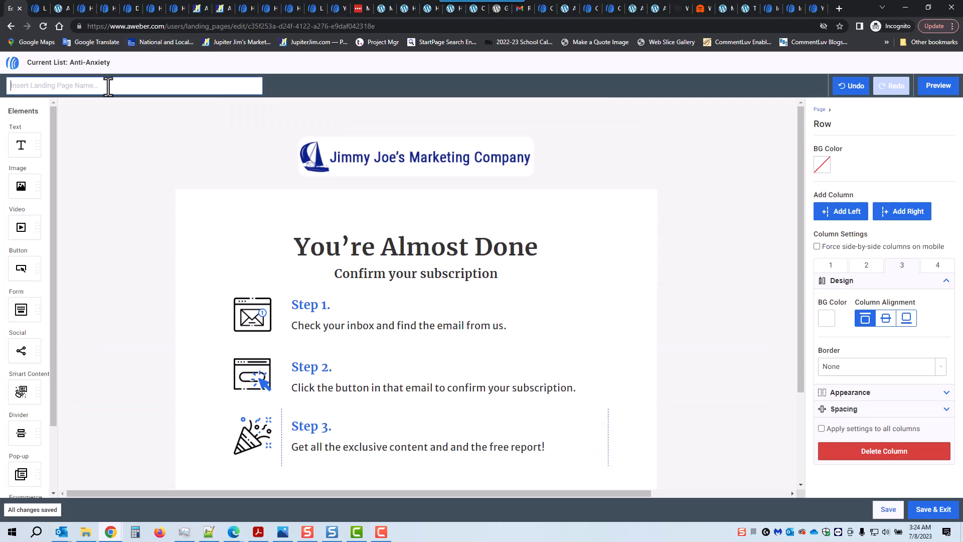
type("T")
type("hank You AA Information")
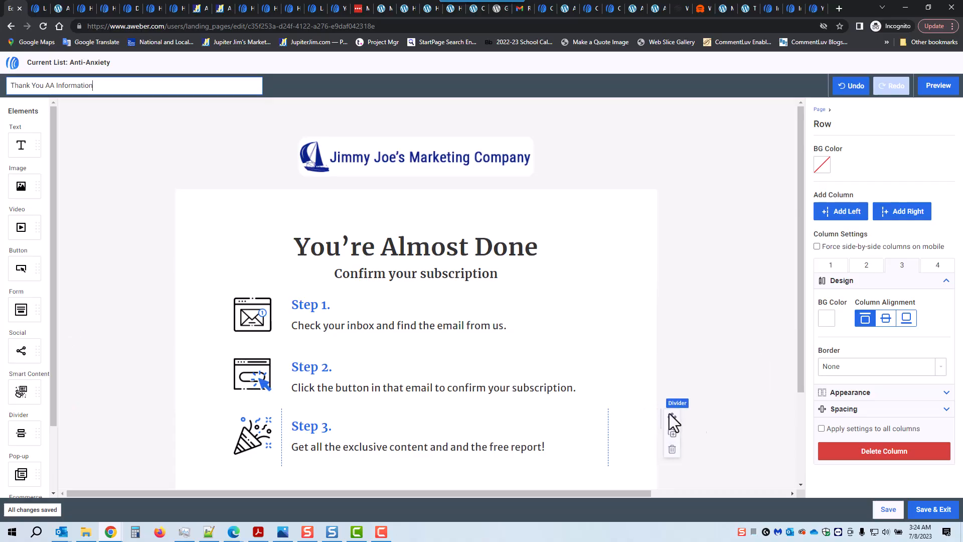
left_click(933, 514)
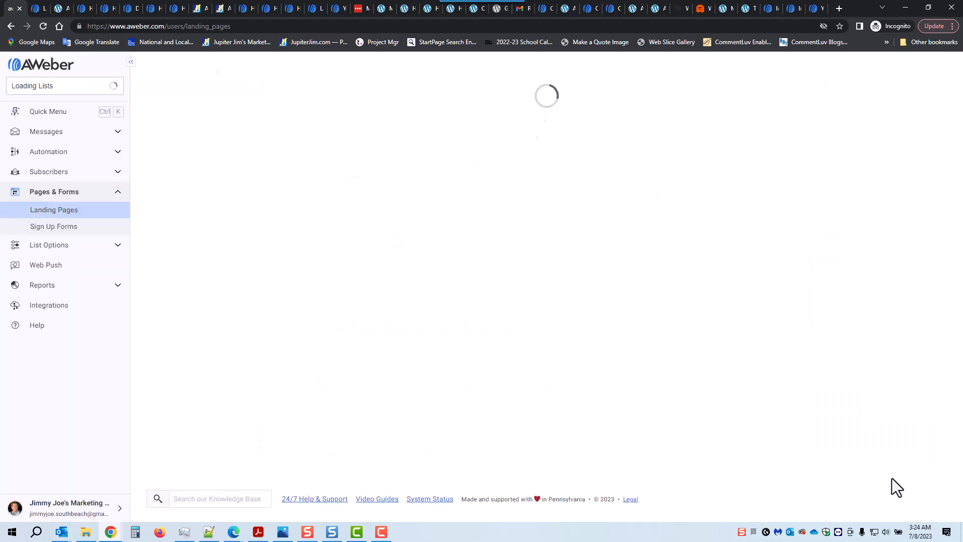
left_click(283, 532)
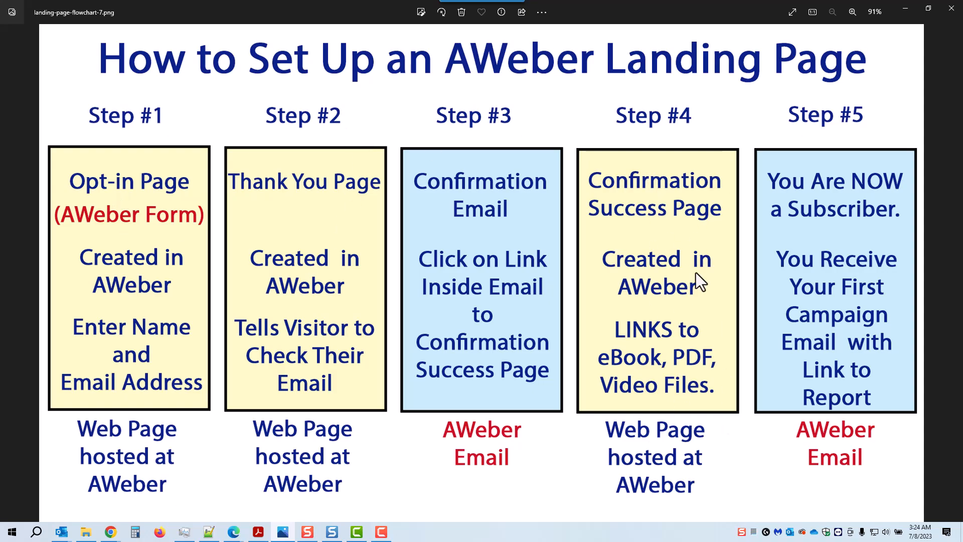
Minimize the flowchart viewer to bring back the AWeber Landing Pages list.
left_click(907, 7)
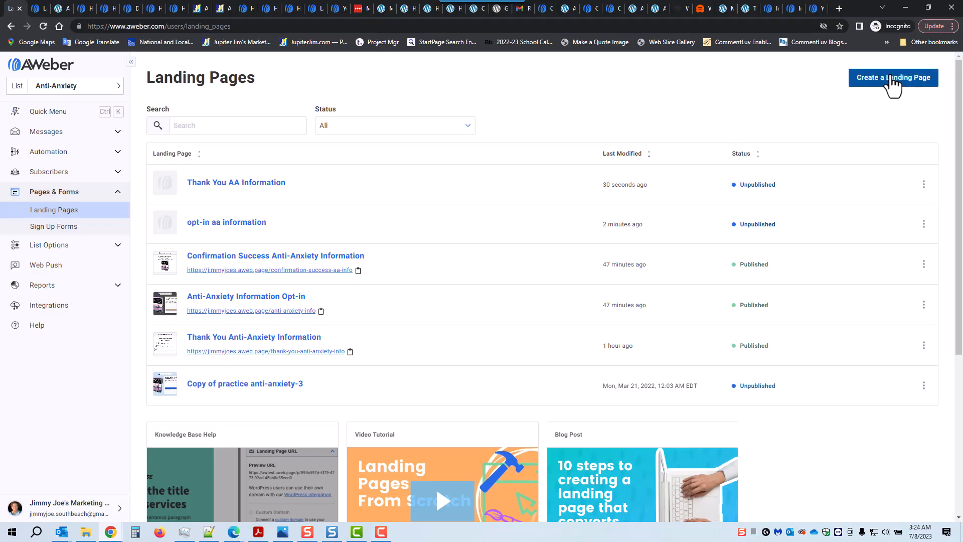
Create another new landing page from the Thank You template.
left_click(893, 80)
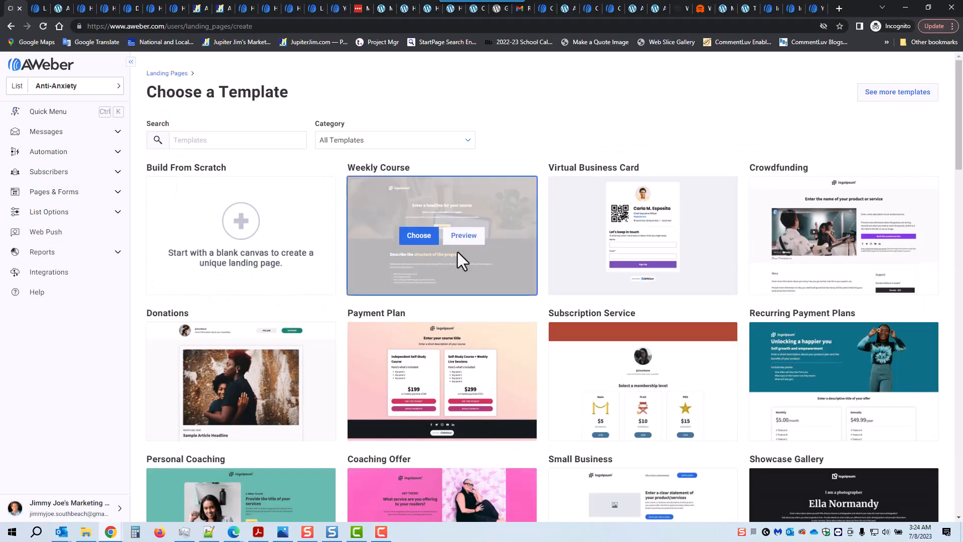
scroll(467, 258, "down", 7)
scroll(474, 275, "down", 12)
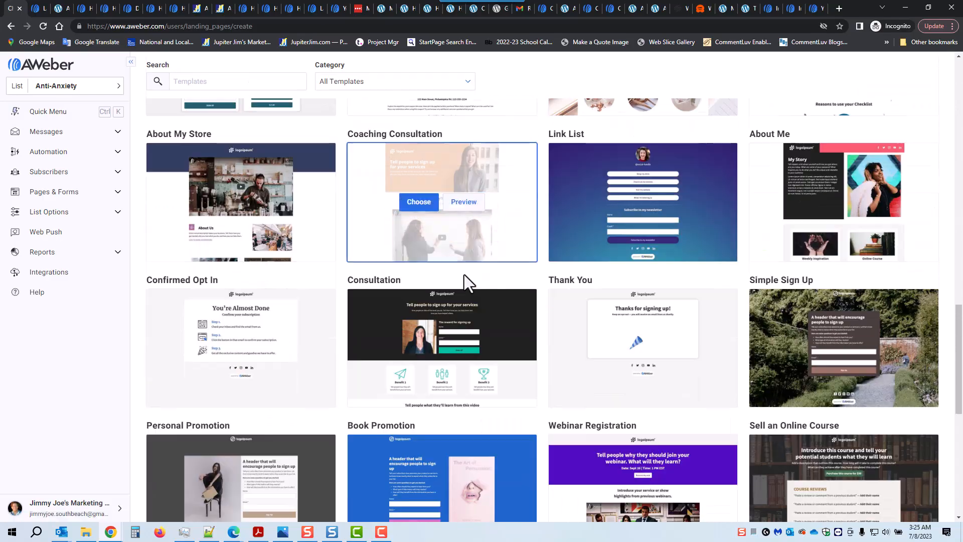
mouse_move(669, 306)
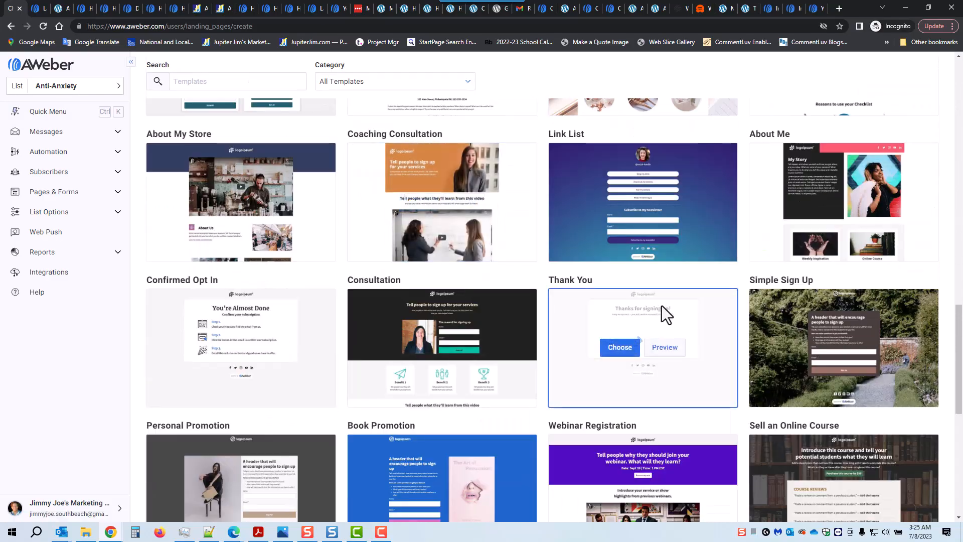
left_click(624, 351)
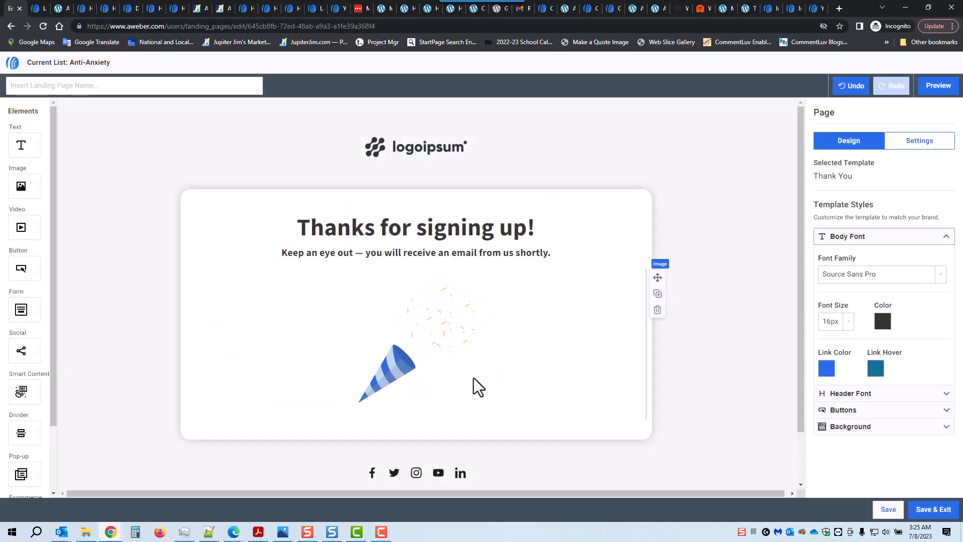
Delete the party-popper image and swap the placeholder logo for the company logo from My Images.
left_click(393, 367)
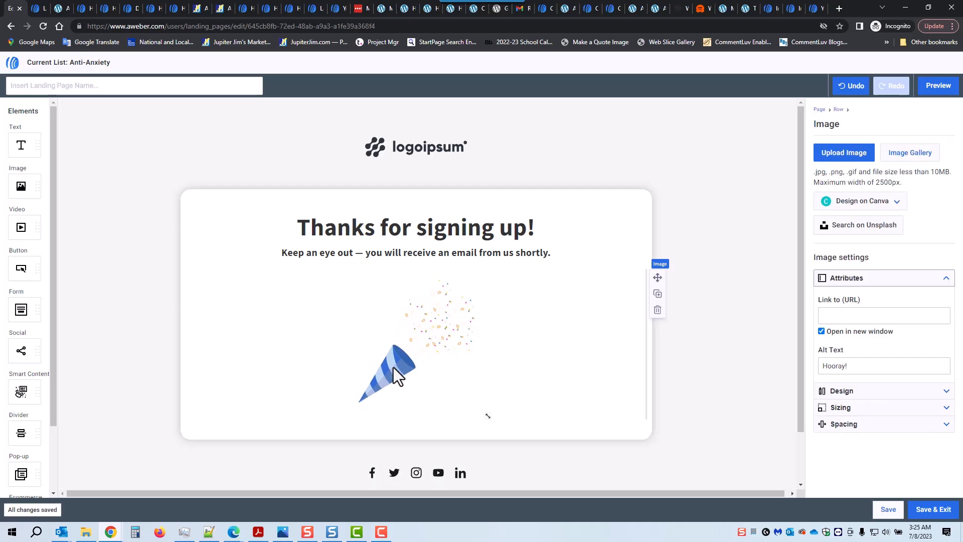
left_click(658, 310)
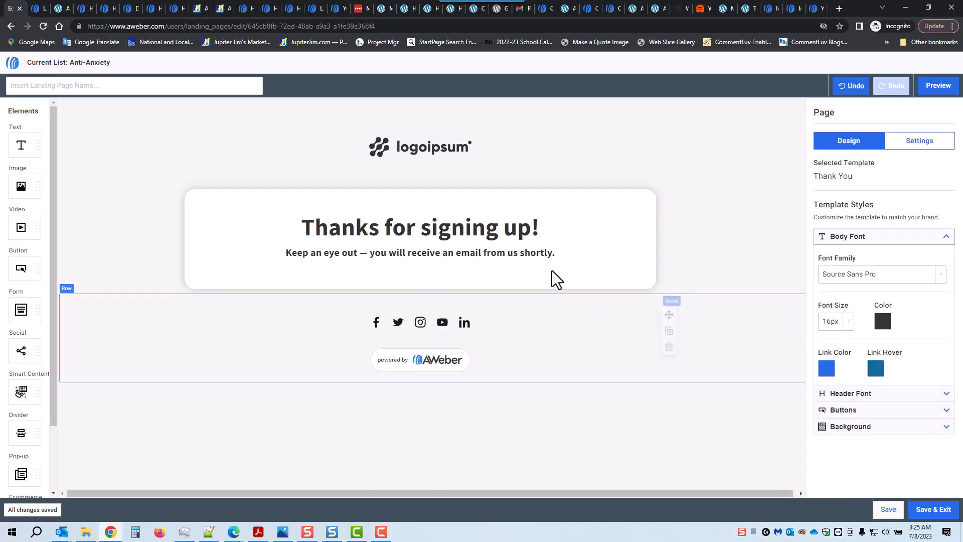
left_click(414, 154)
left_click(918, 151)
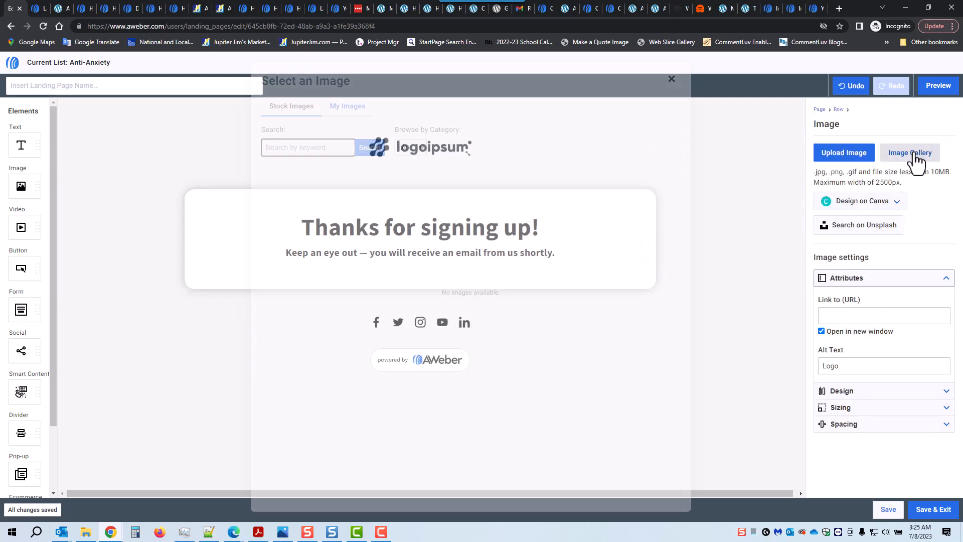
left_click(356, 113)
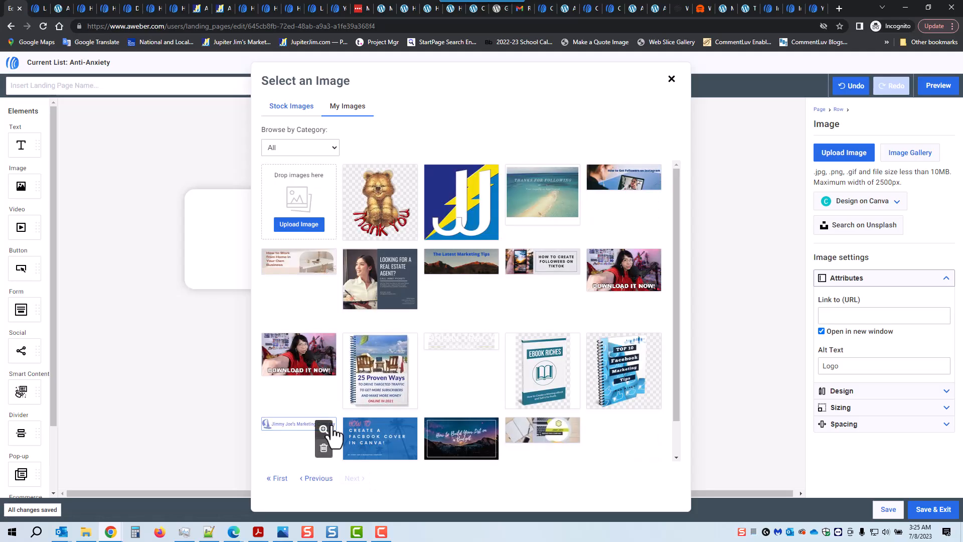
left_click(305, 433)
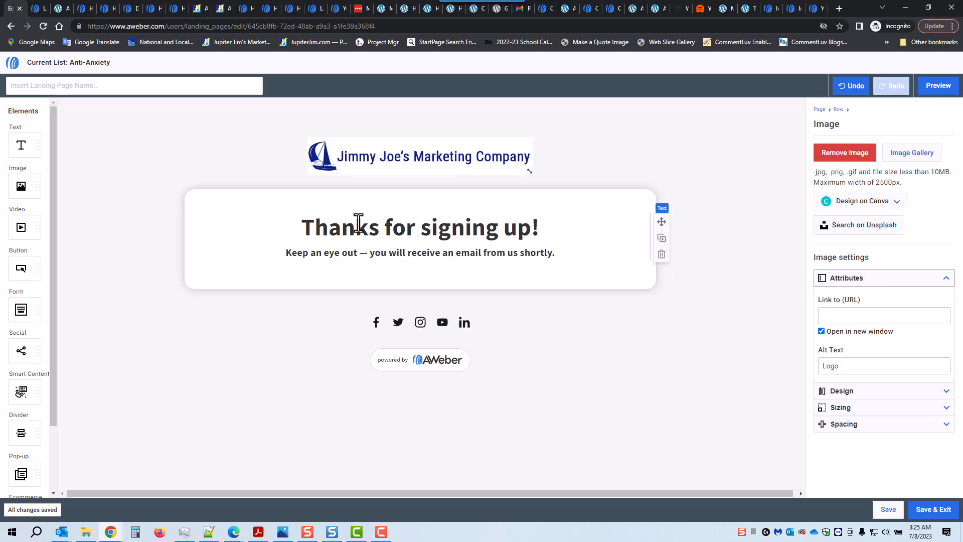
Change the 'Thanks for signing up' heading to 'Confirmation Success Page'.
left_click_drag(301, 224, 528, 233)
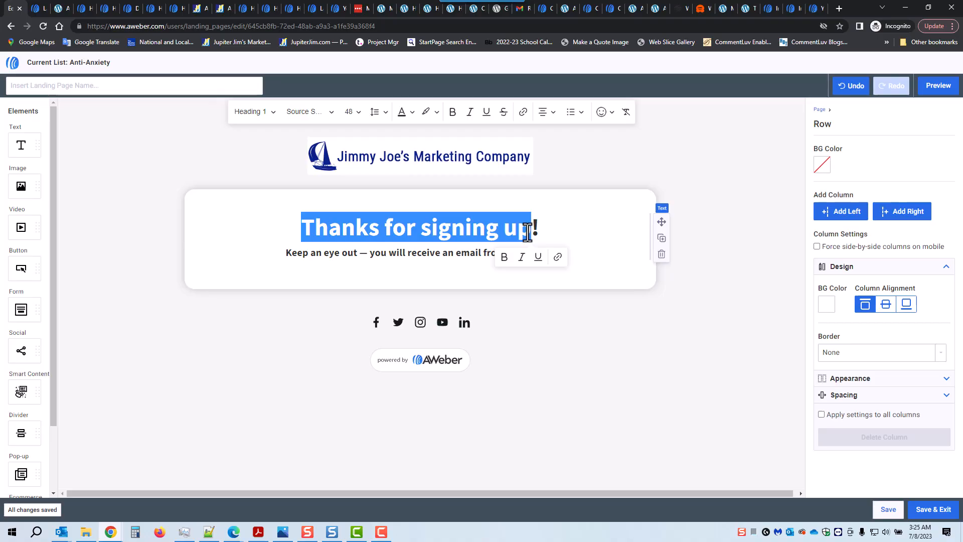
type("Conri")
key("BackSpace")
key("BackSpace")
type("firmation Success Page!")
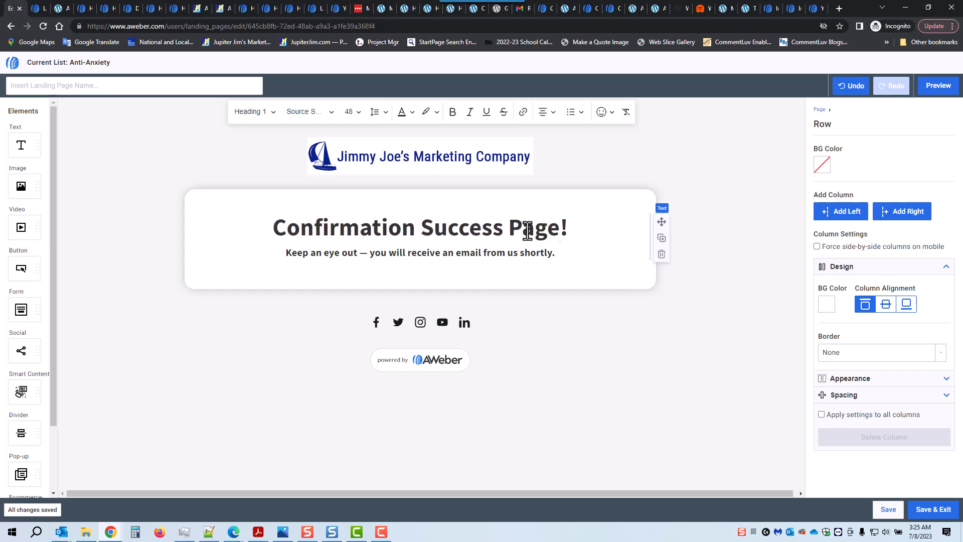
Replace the subheading with 'Click on the Image Below to Access the Free Report' and add an empty line below.
left_click_drag(284, 254, 556, 261)
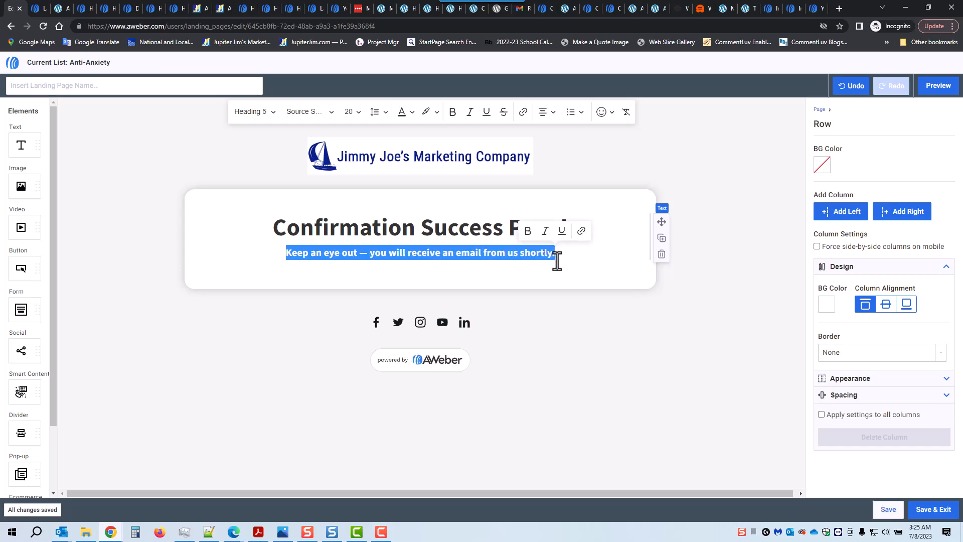
type("Click on the ")
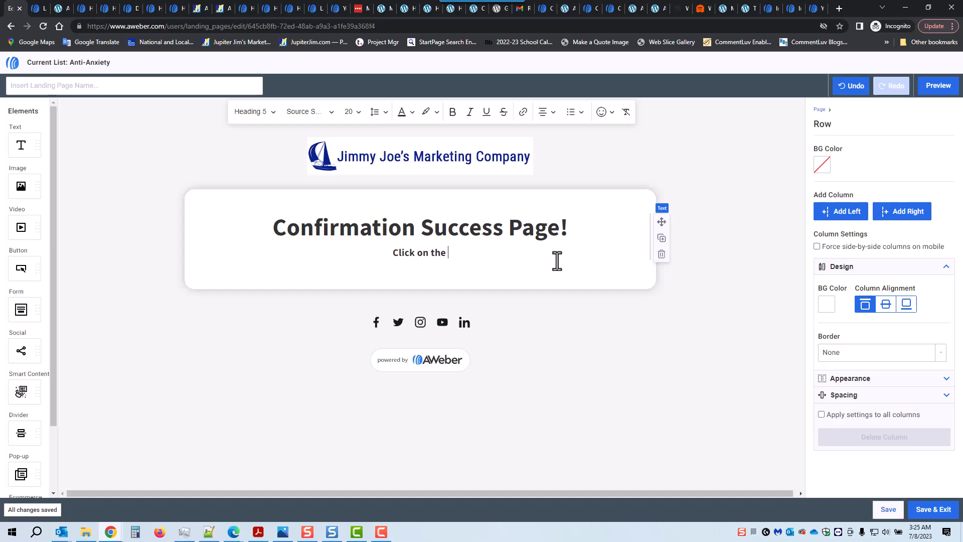
type("Image ")
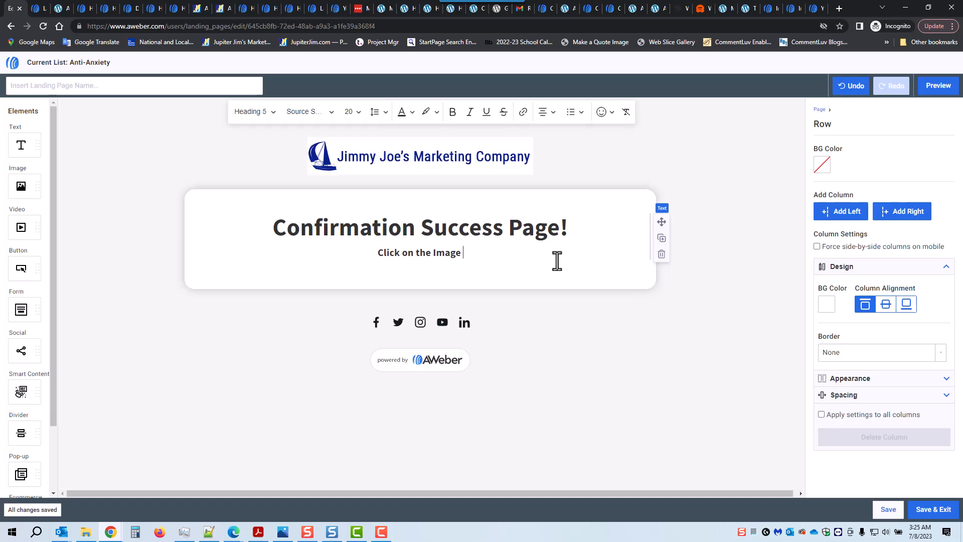
type("Below to ")
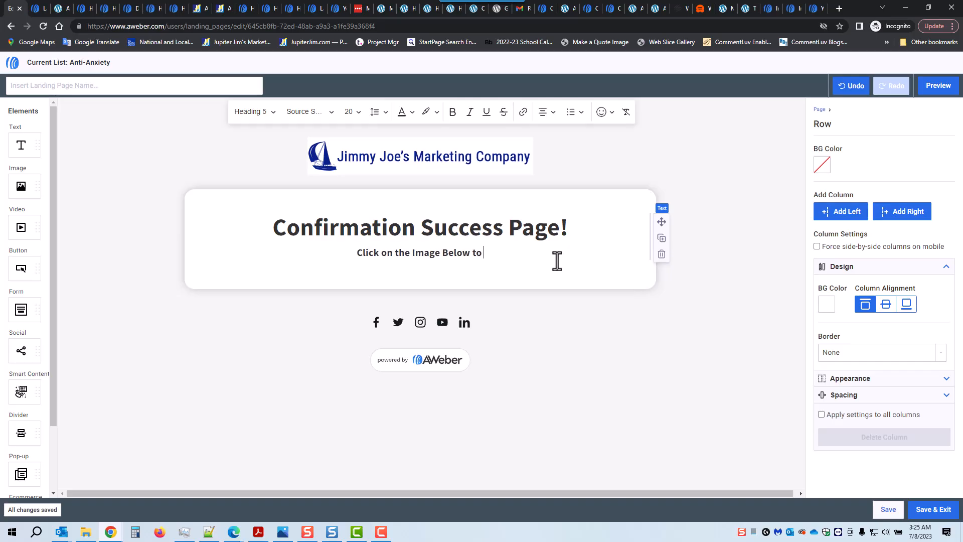
type("A")
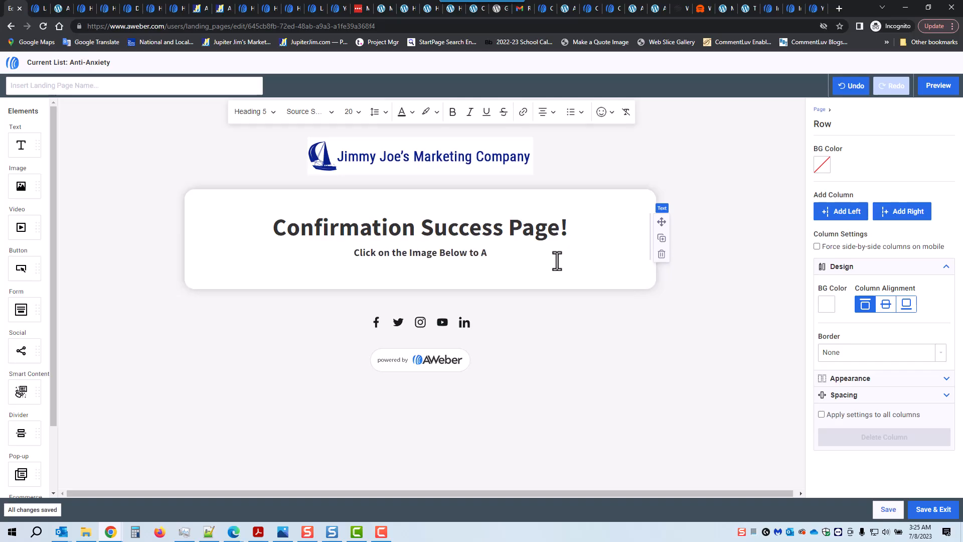
type("ccess")
key("BackSpace")
key("BackSpace")
type("ess the Free Report")
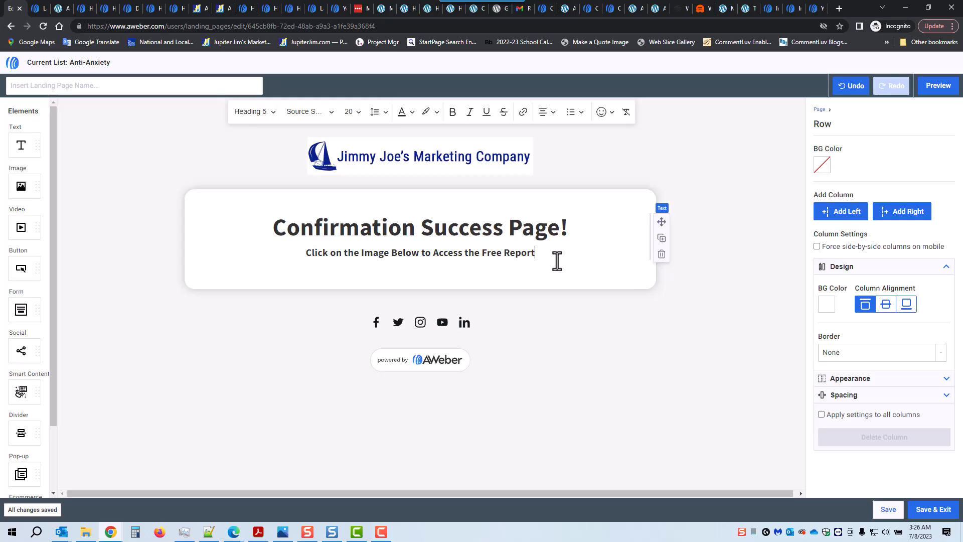
key("Return")
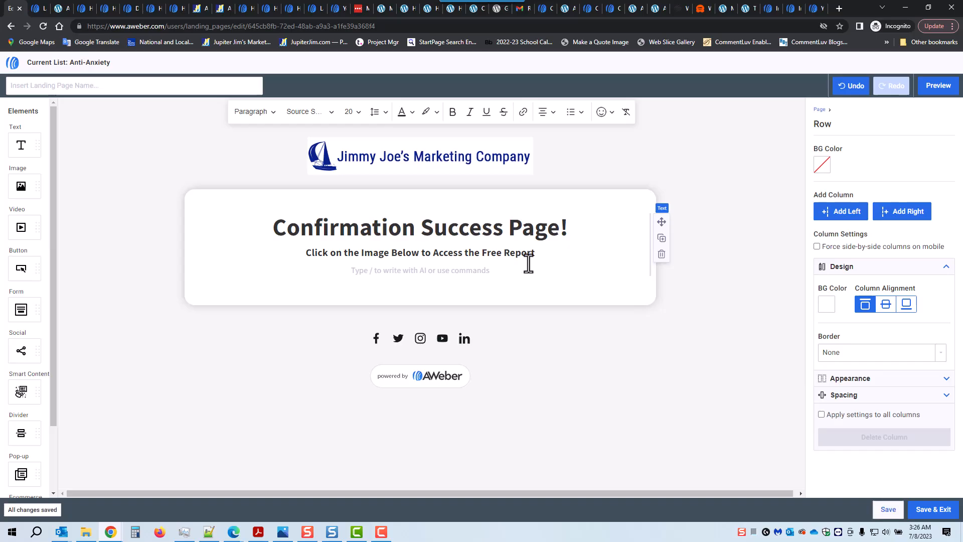
Dismiss the stray '/' command list without choosing anything and delete the slash.
type("/")
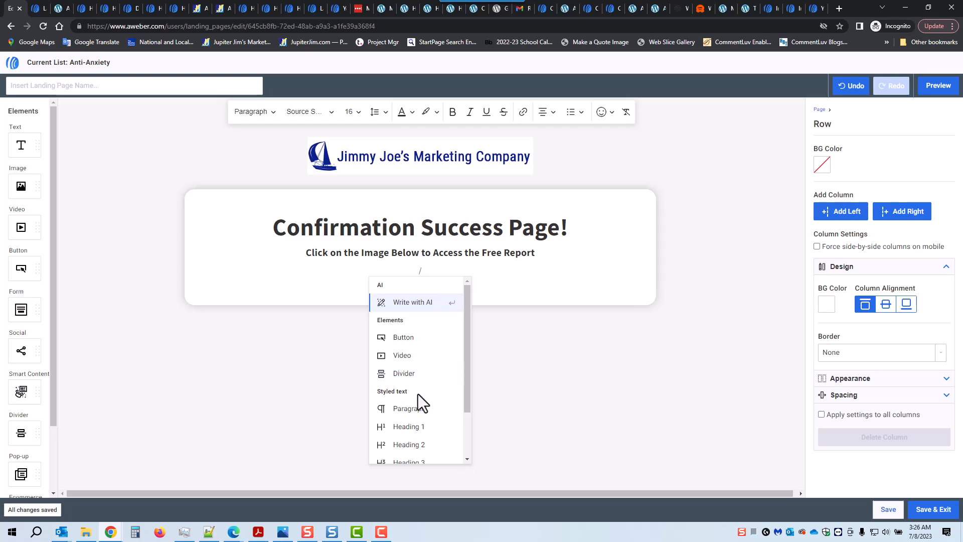
scroll(423, 396, "down", 2)
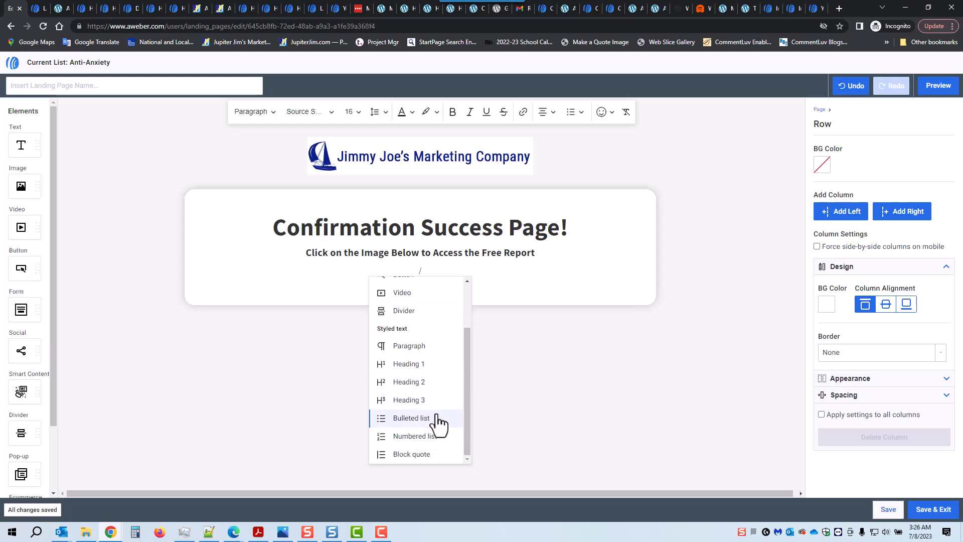
scroll(441, 421, "up", 2)
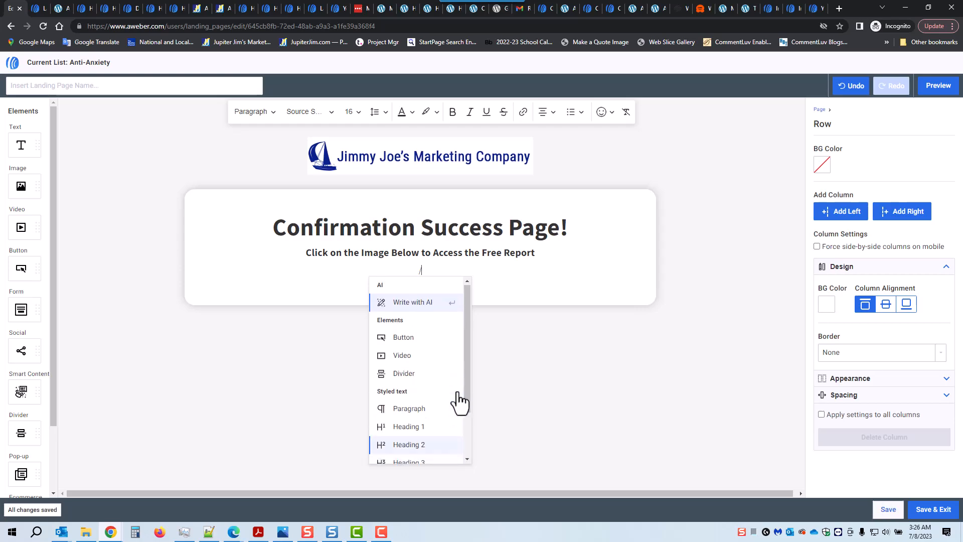
left_click(482, 277)
key("BackSpace")
Add an Image block below the subheading and insert the '7 Ways Anxiety' book cover from My Images.
left_click_drag(20, 187, 439, 281)
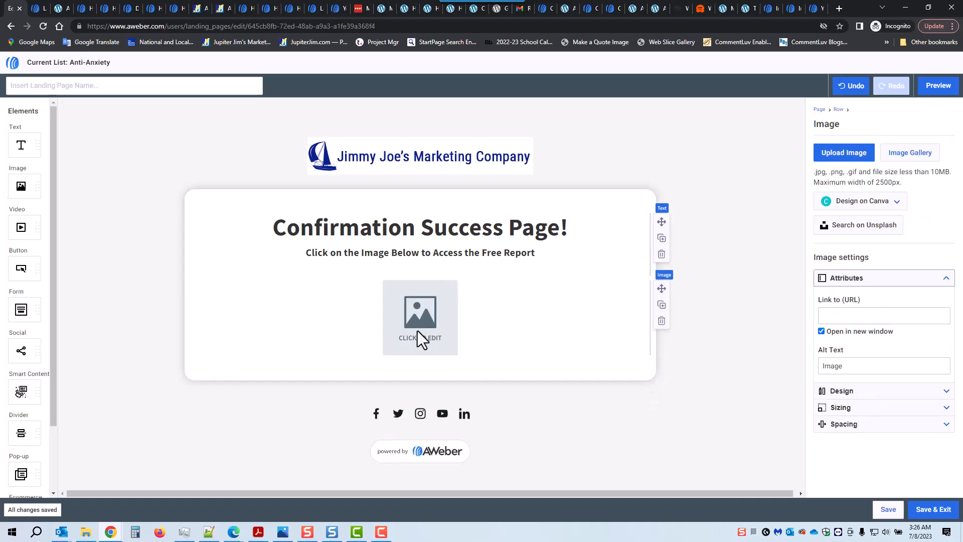
left_click(909, 153)
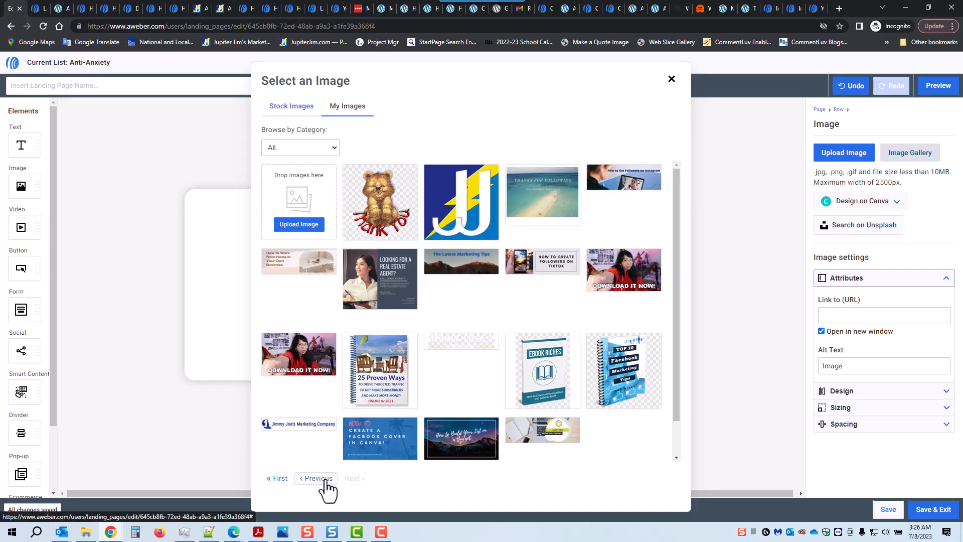
left_click(277, 479)
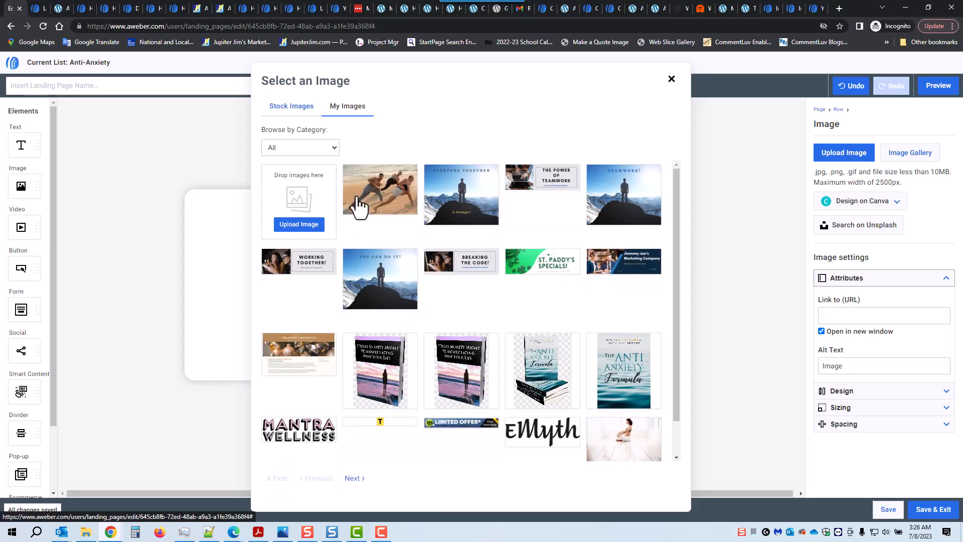
left_click(386, 371)
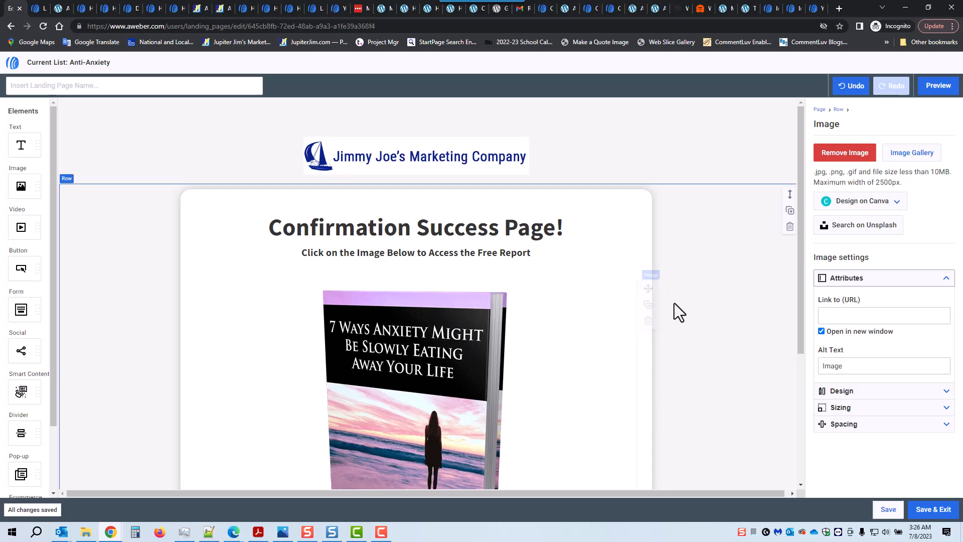
scroll(555, 354, "down", 3)
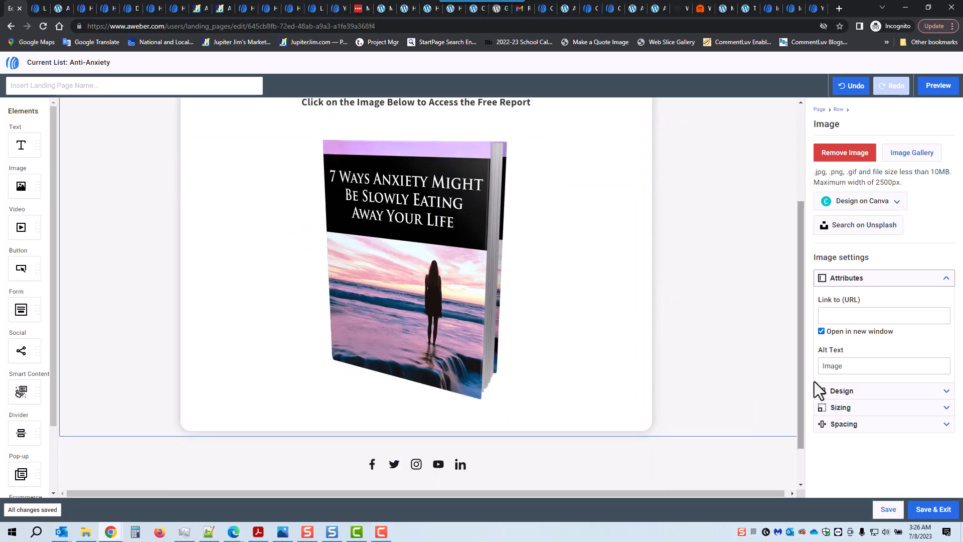
Turn off Auto Width on the book cover and change its width from 400 to 300 px.
left_click(946, 409)
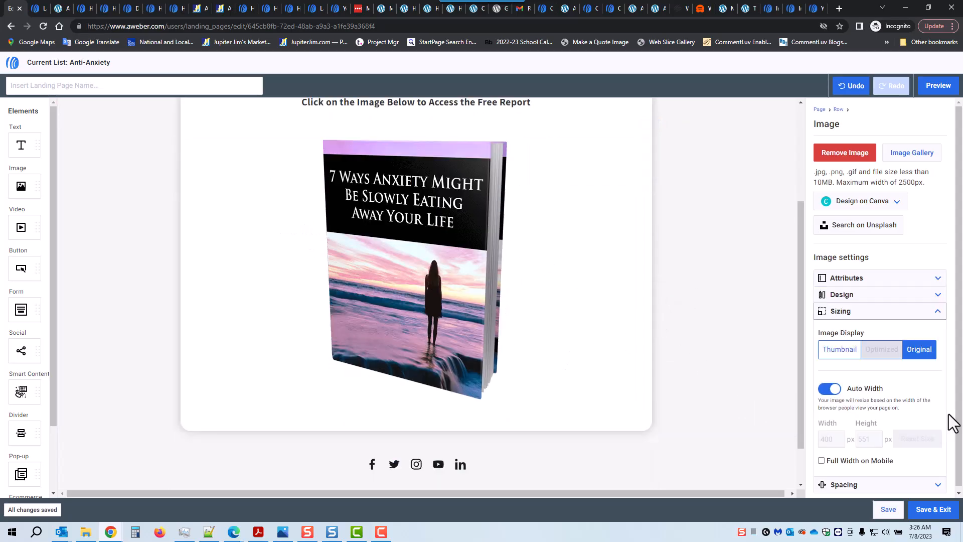
left_click(829, 389)
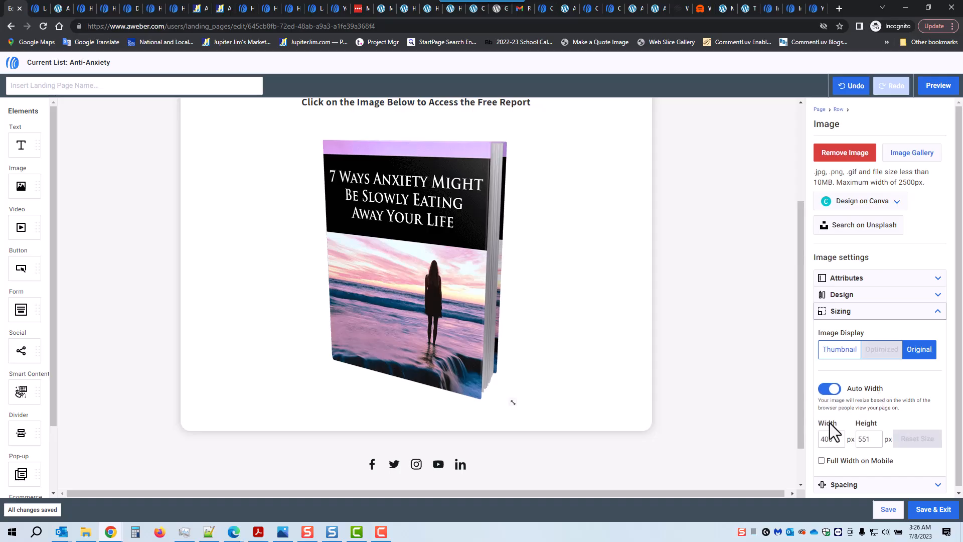
left_click_drag(834, 439, 805, 438)
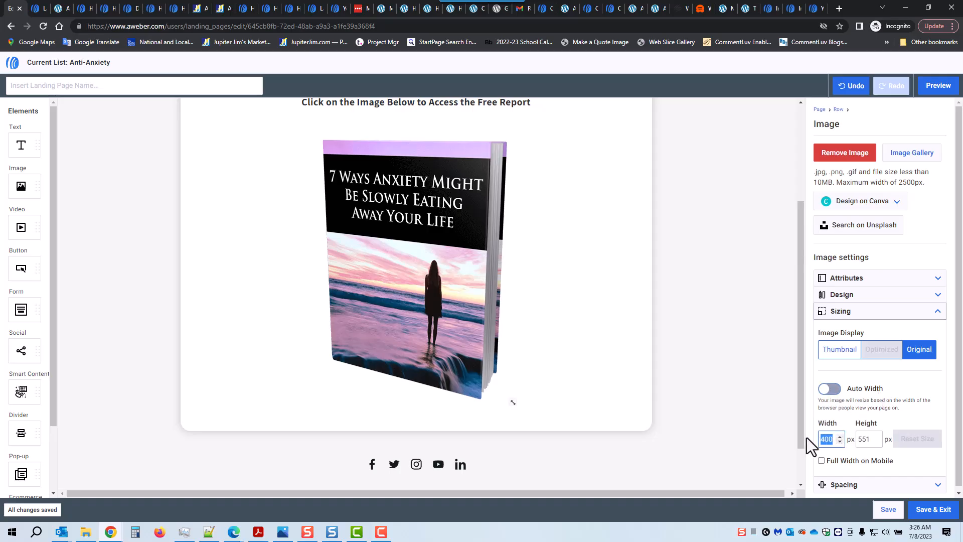
type("300")
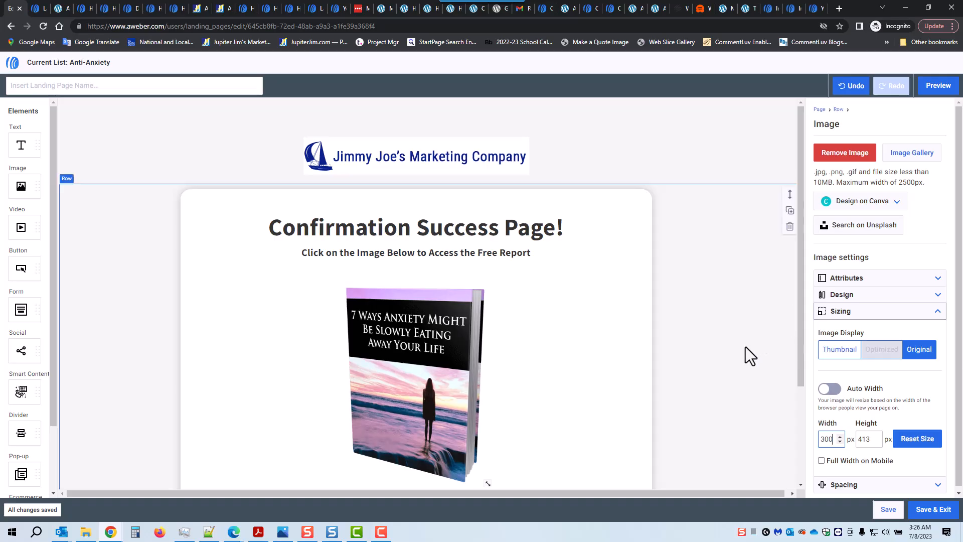
scroll(748, 345, "down", 2)
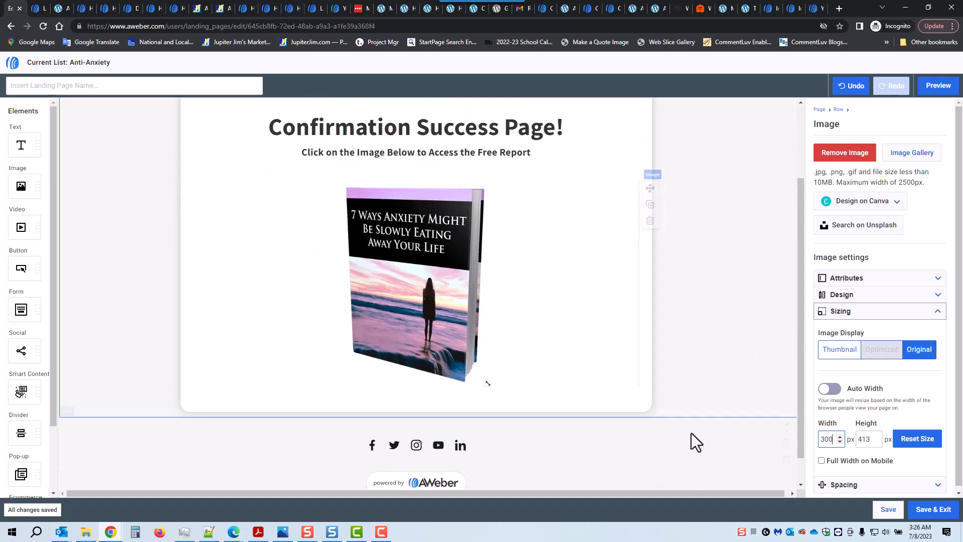
scroll(691, 433, "down", 1)
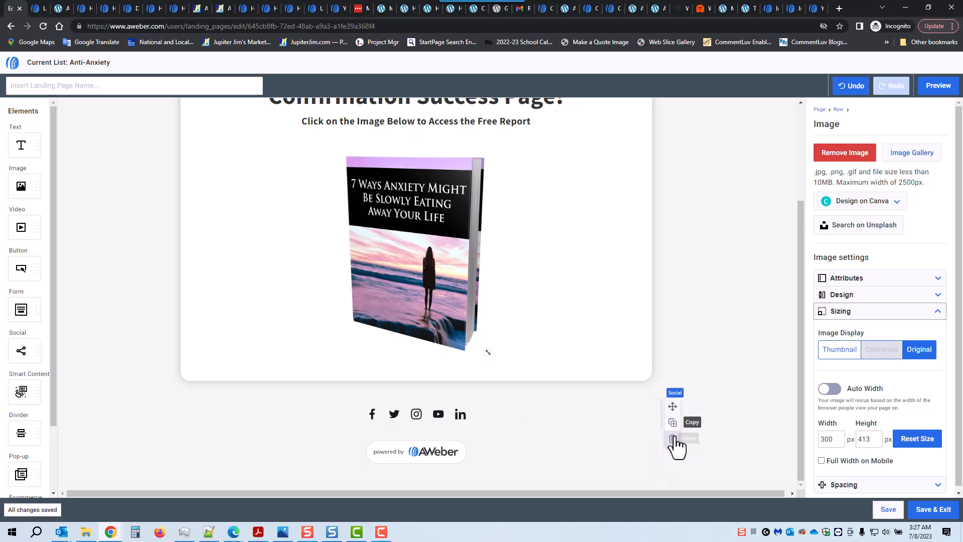
Delete the social media icons row and the 'powered by AWeber' badge from the footer.
left_click(673, 440)
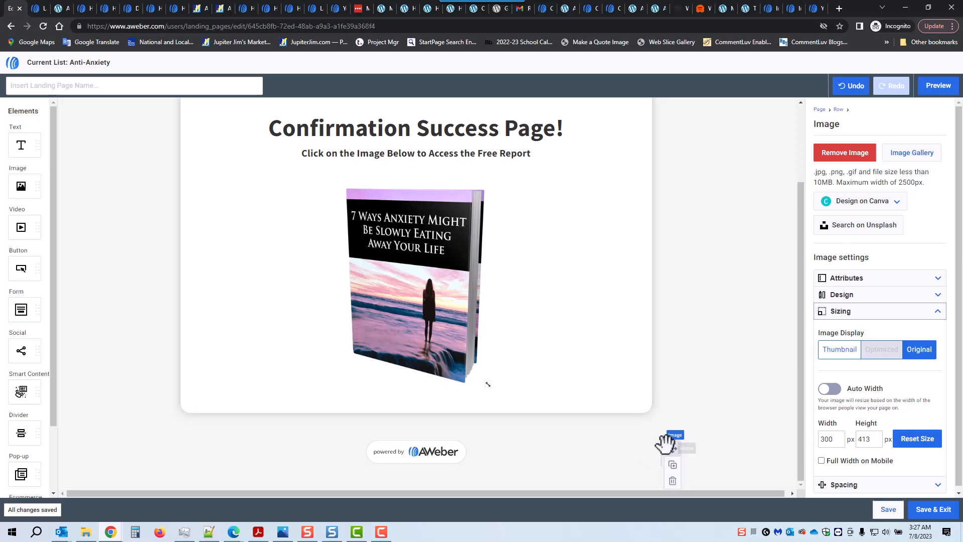
left_click(672, 481)
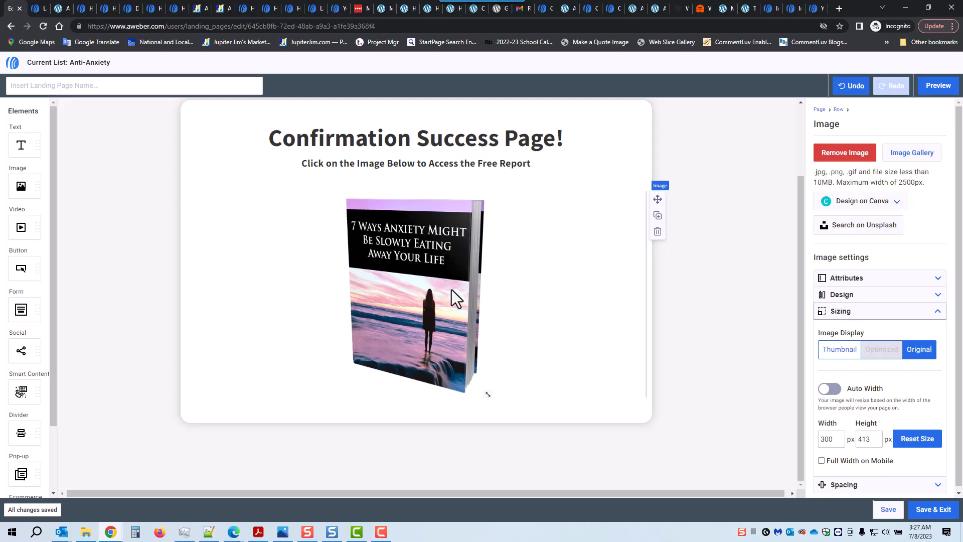
left_click(61, 9)
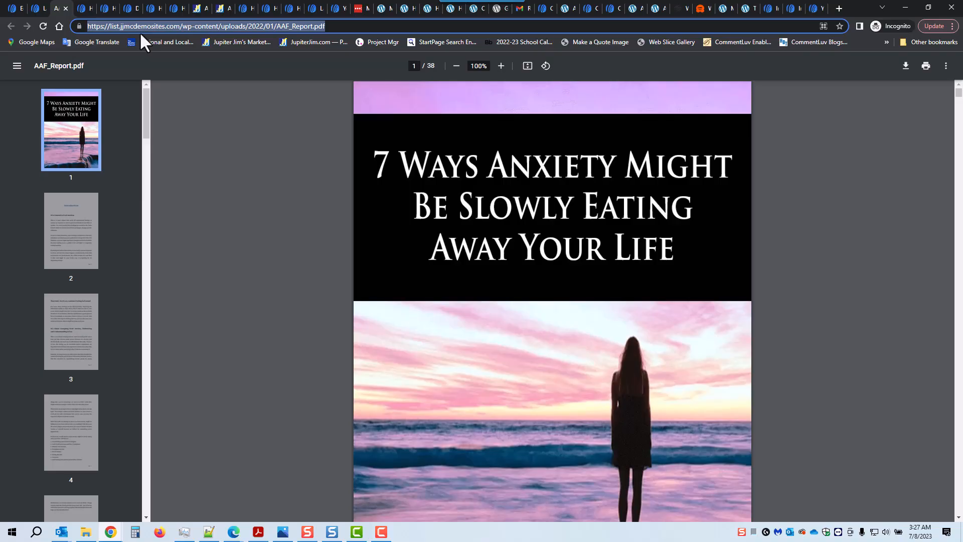
left_click(75, 211)
left_click(73, 323)
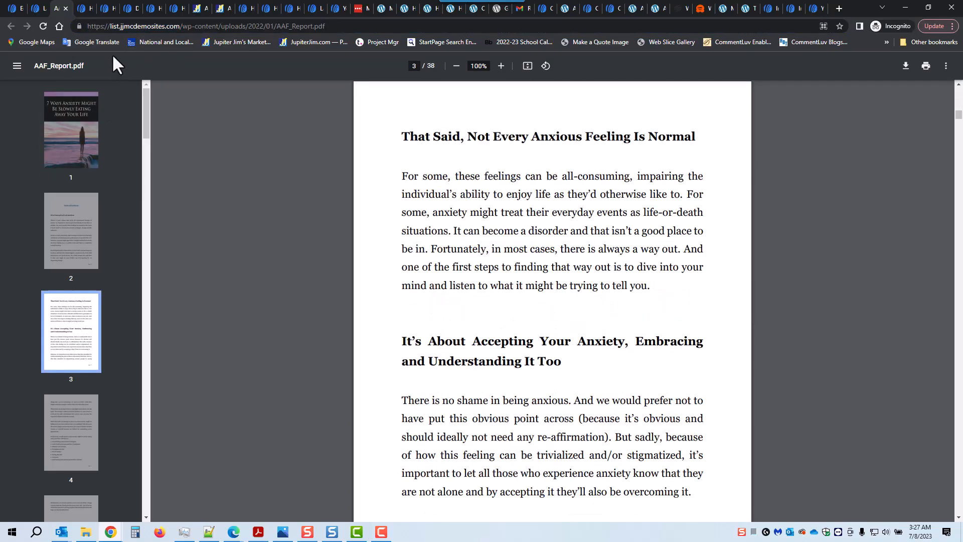
left_click(16, 7)
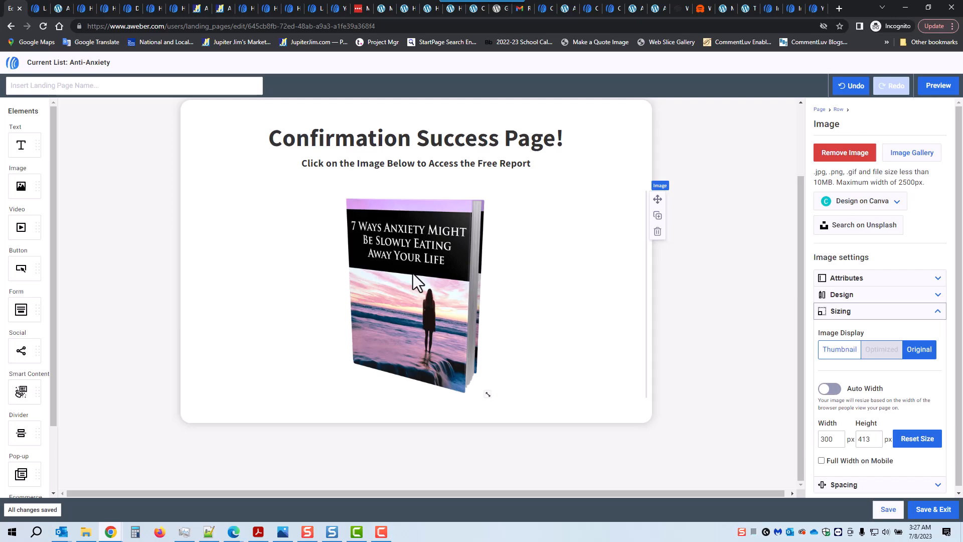
scroll(416, 279, "up", 2)
Link the book cover to the pasted AAF_Report.pdf URL, opening in the same window, and save.
scroll(415, 301, "down", 1)
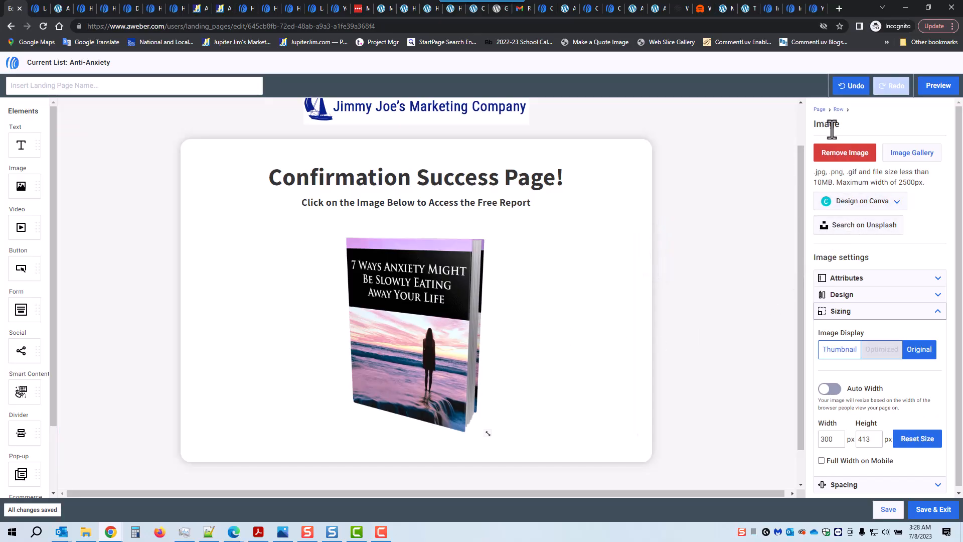
left_click(939, 281)
left_click(832, 319)
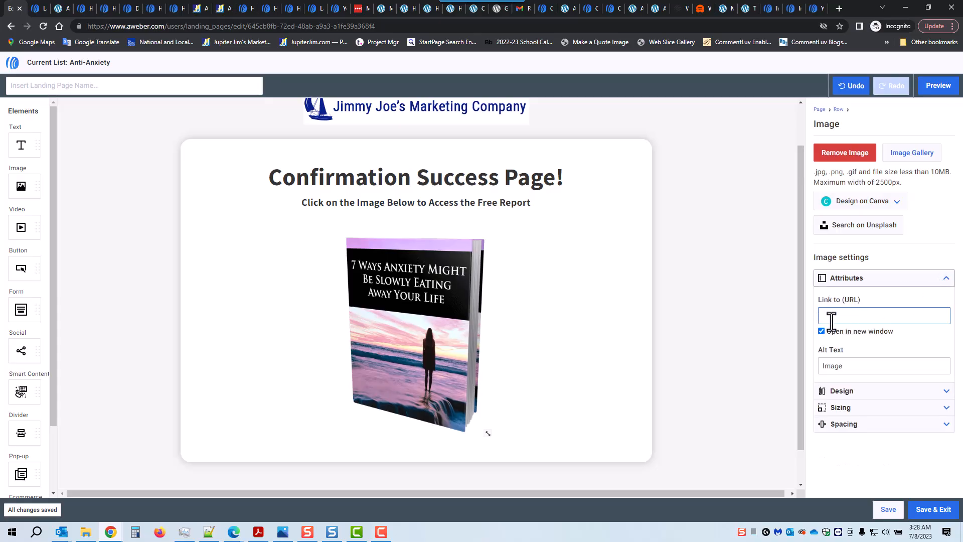
key("ctrl+v")
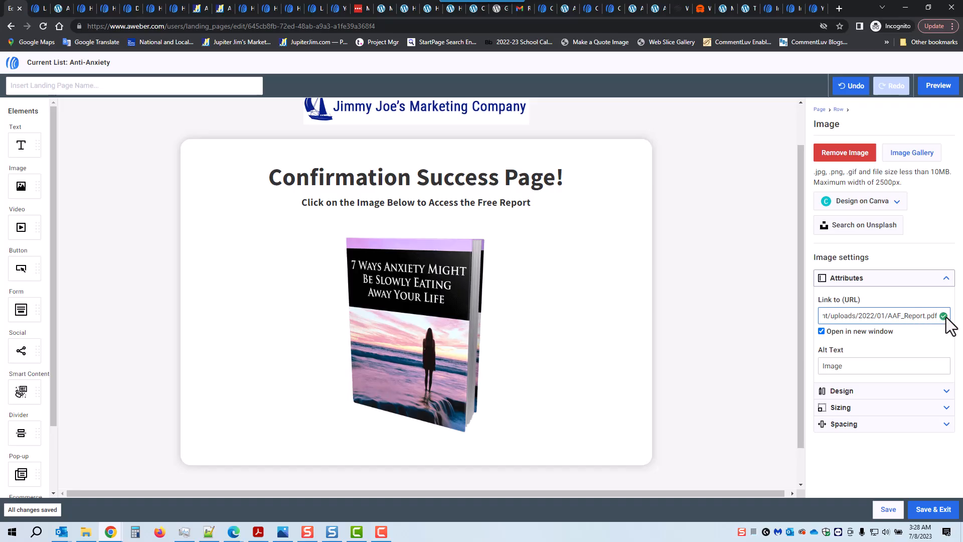
left_click(822, 331)
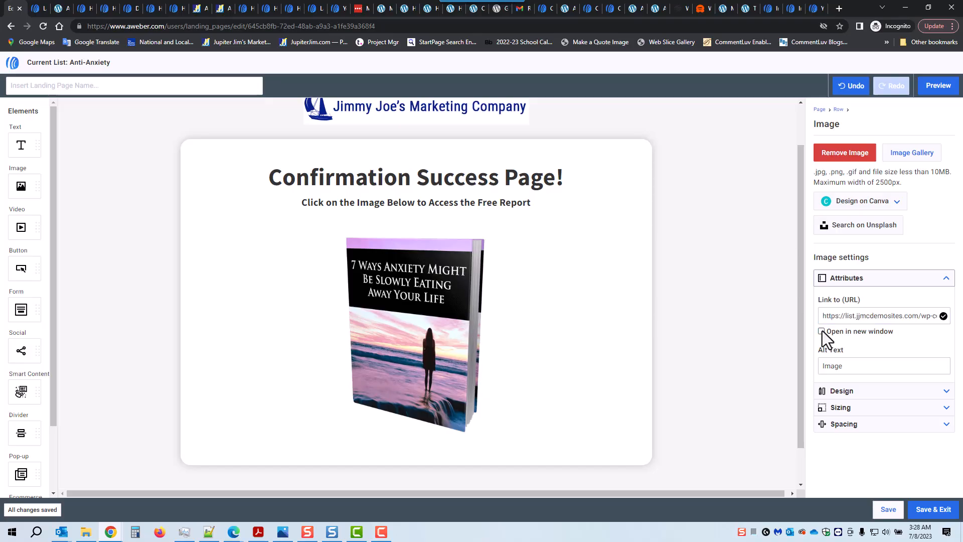
left_click(886, 509)
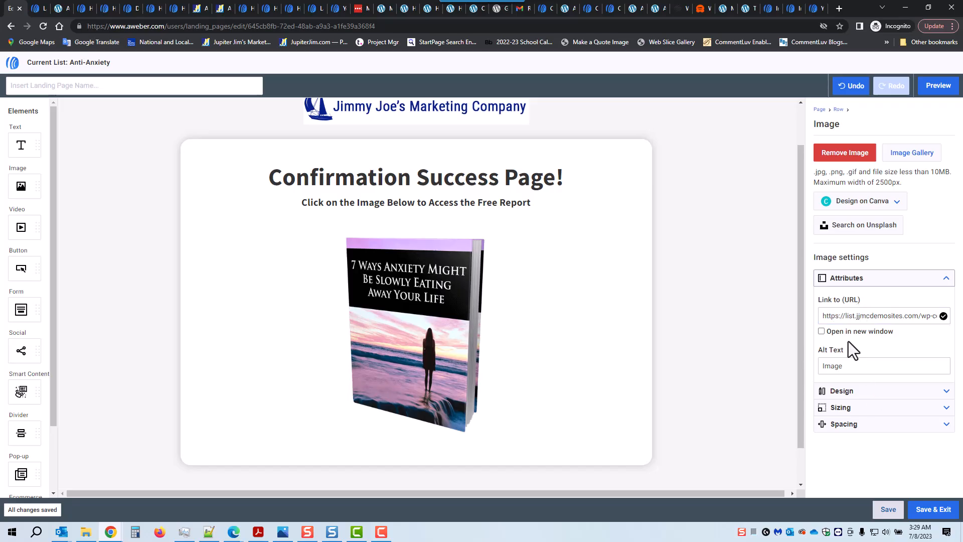
Save and exit the editor, then reopen the Untitled Landing Page.
left_click(934, 511)
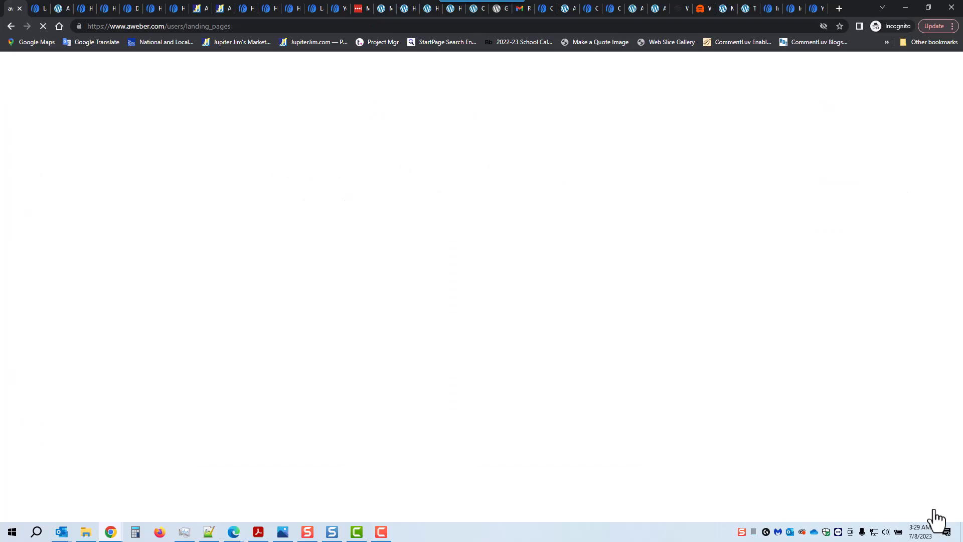
left_click_drag(156, 78, 240, 82)
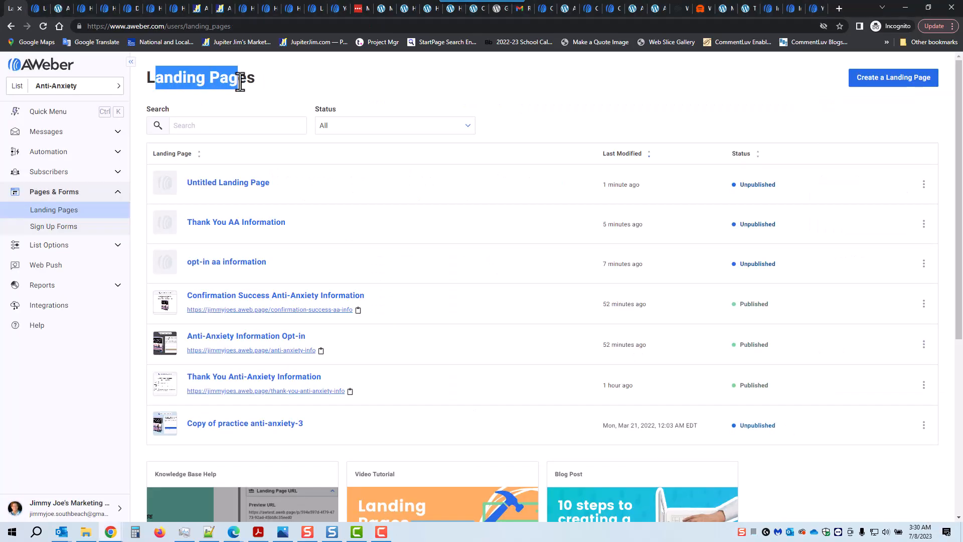
left_click(224, 188)
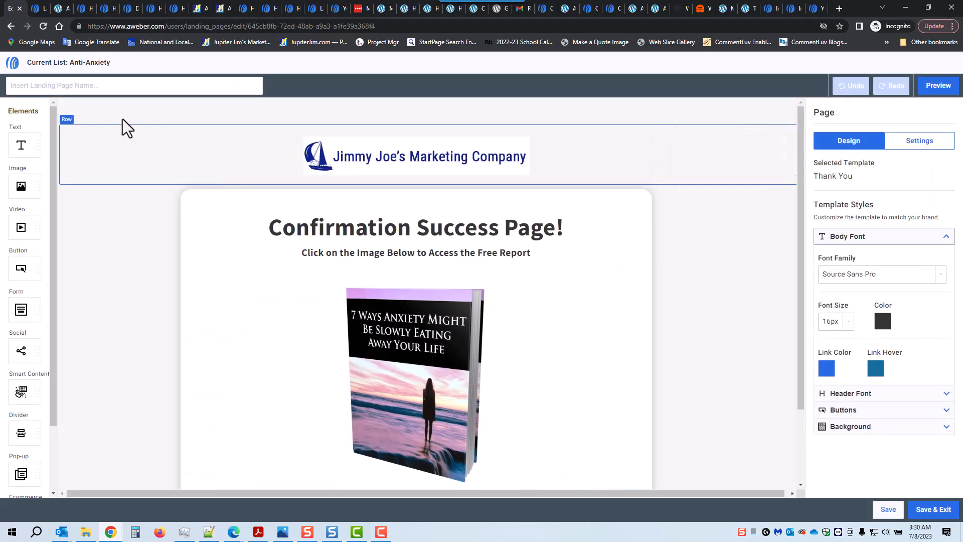
Name the page 'Confirmation Success AA Info' and save it back to the Landing Pages list.
left_click(104, 90)
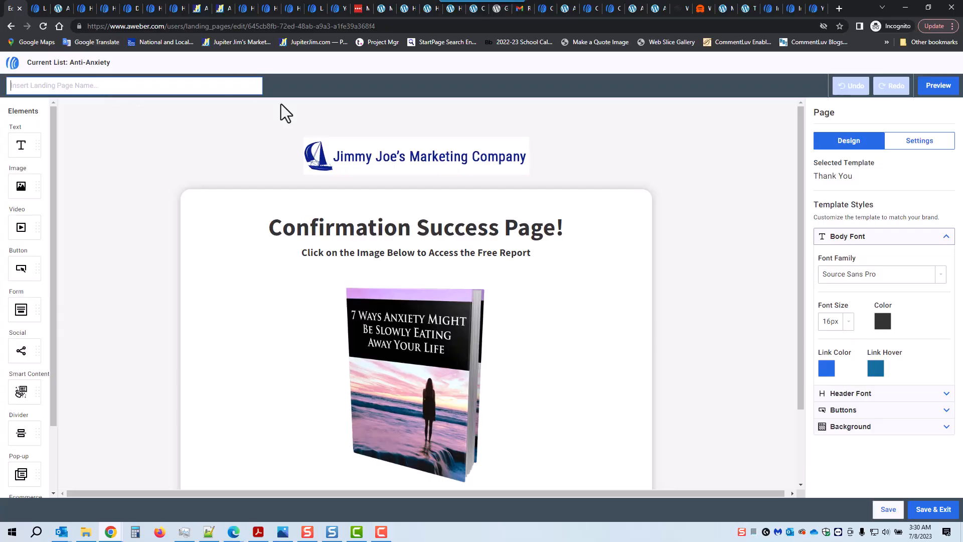
type("Confirmation Success AA Inform")
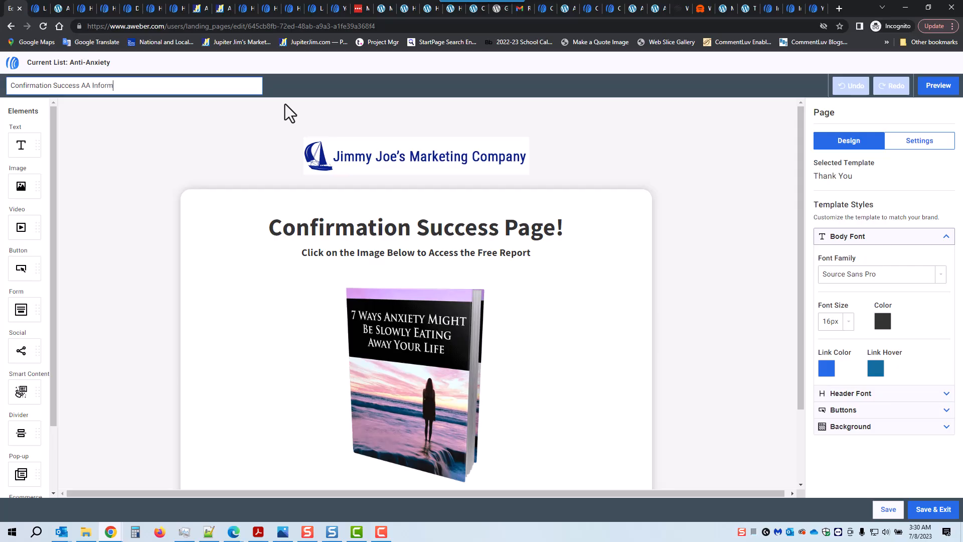
key("BackSpace")
key("BackSpace")
key("BackSpace")
type("o")
left_click(931, 511)
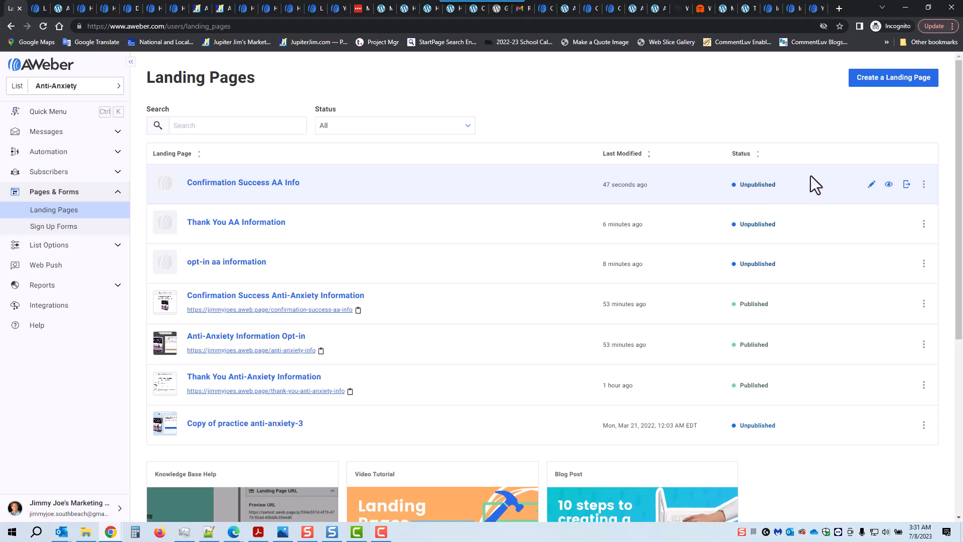
Publish Confirmation Success AA Info, Thank You AA Information and opt-in aa information, closing each live notice.
left_click(906, 185)
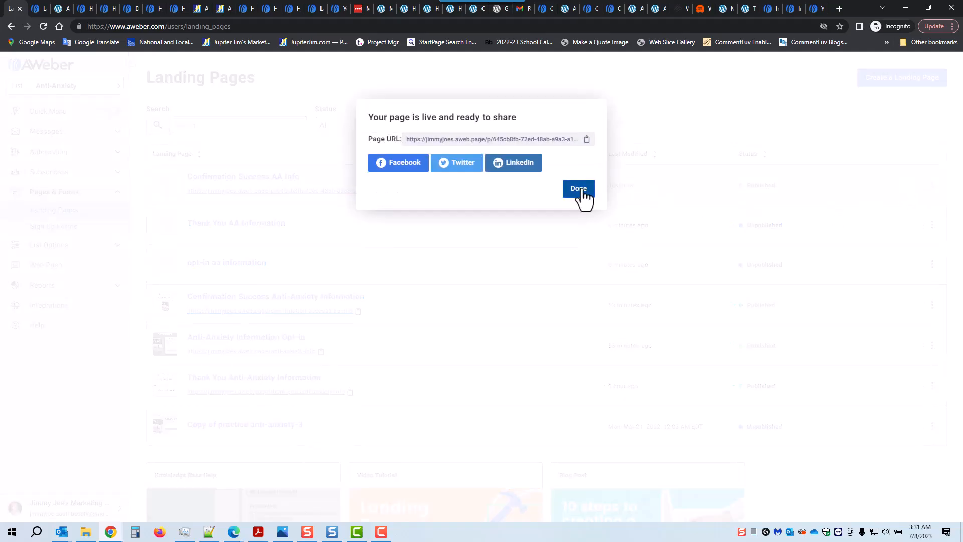
left_click(579, 191)
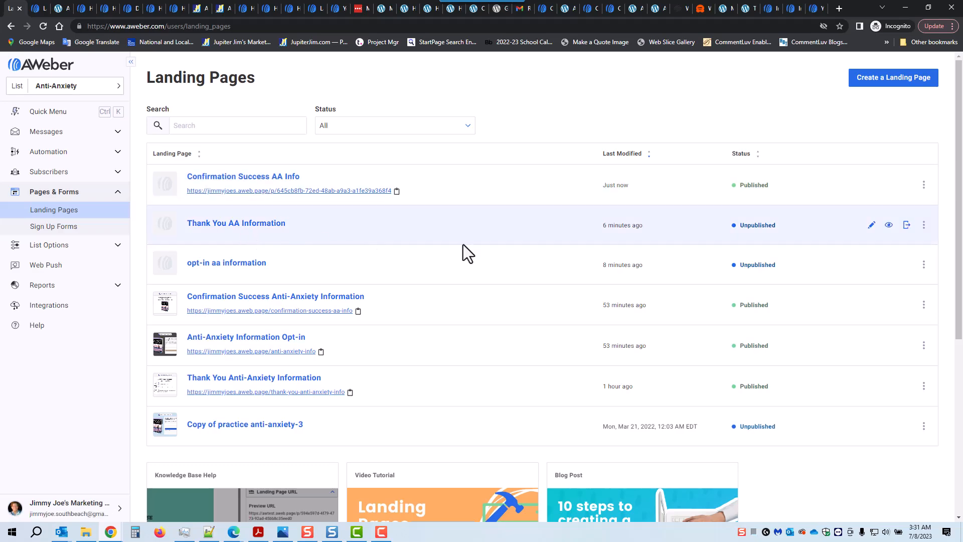
left_click(907, 227)
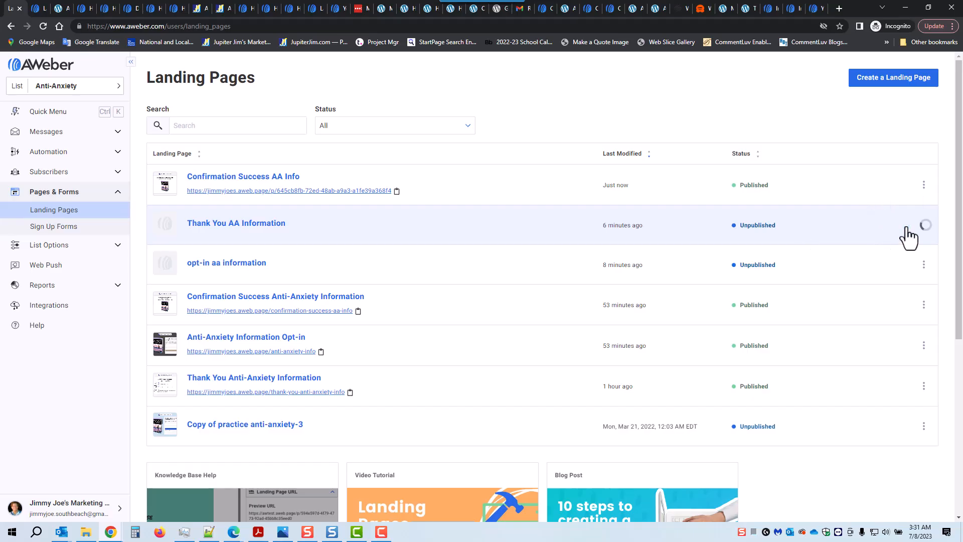
left_click(578, 189)
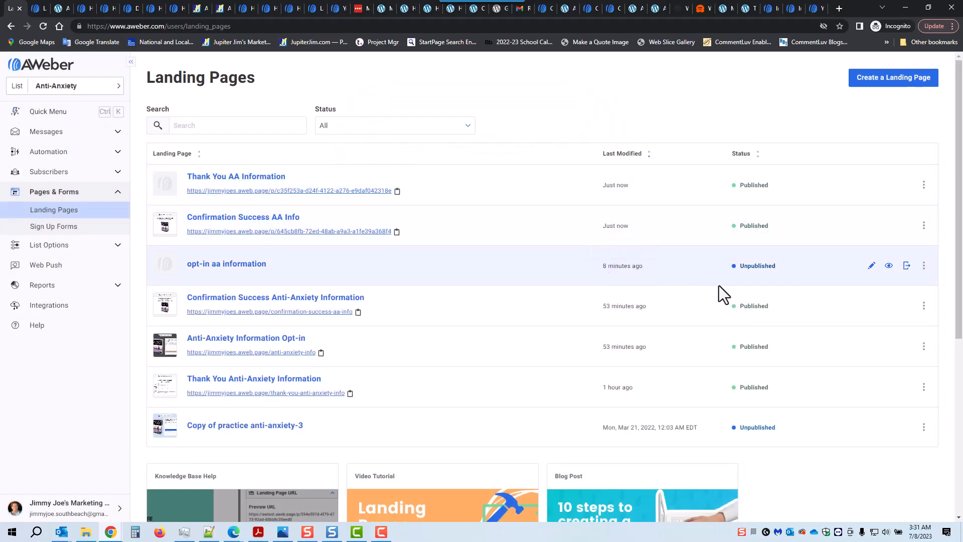
left_click(906, 266)
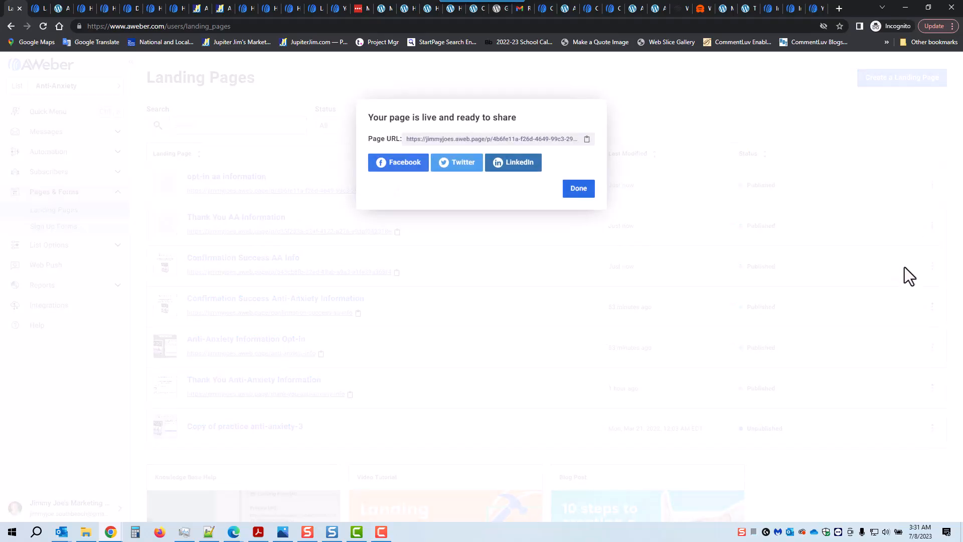
left_click(577, 190)
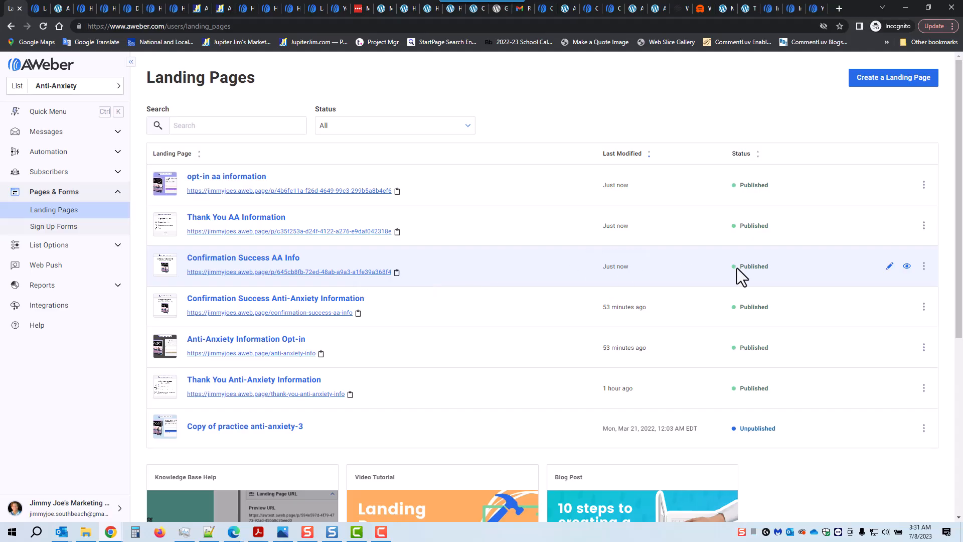
Open the Confirmation Success AA Info page in the editor and switch to its Settings panel.
left_click(254, 263)
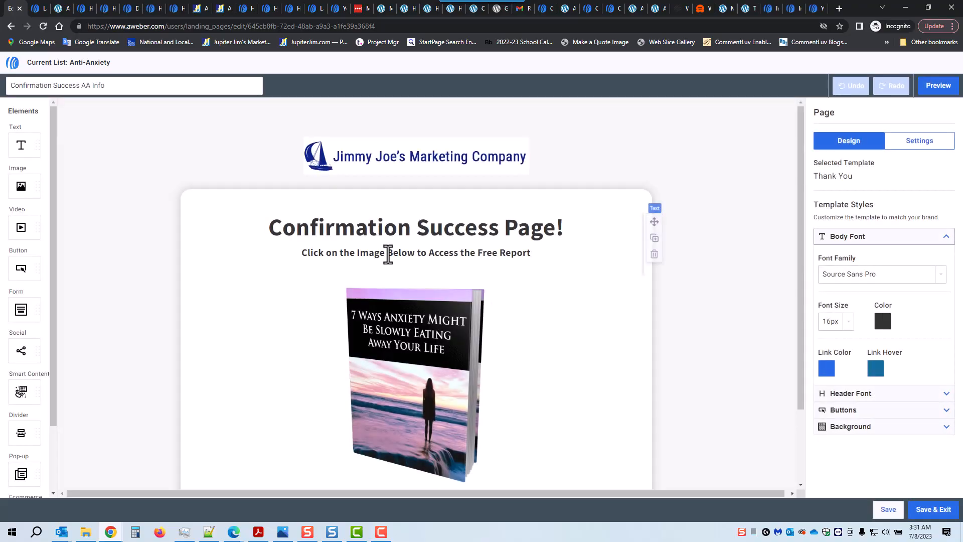
left_click(917, 146)
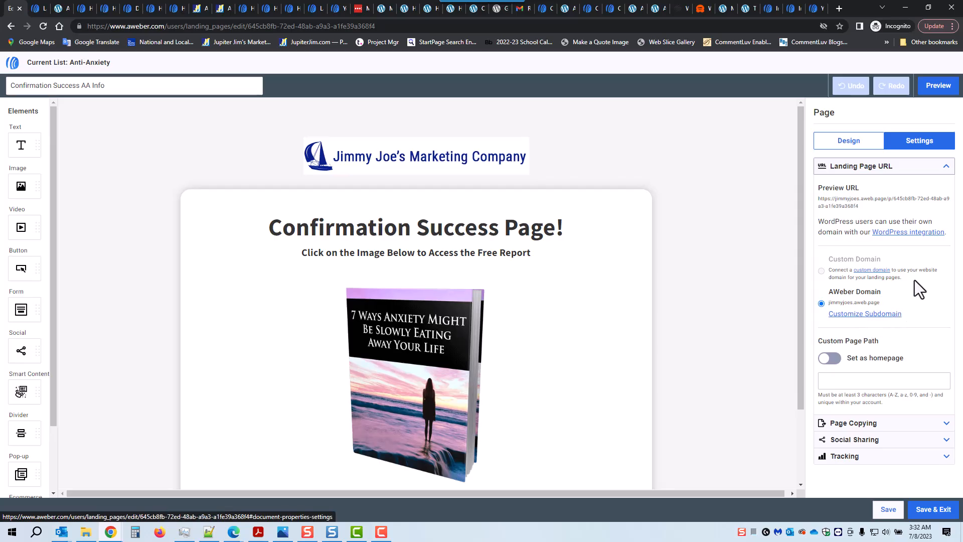
Follow Customize Subdomain to the Domains and Addresses page and locate the AWeber Subdomain section.
left_click(867, 314)
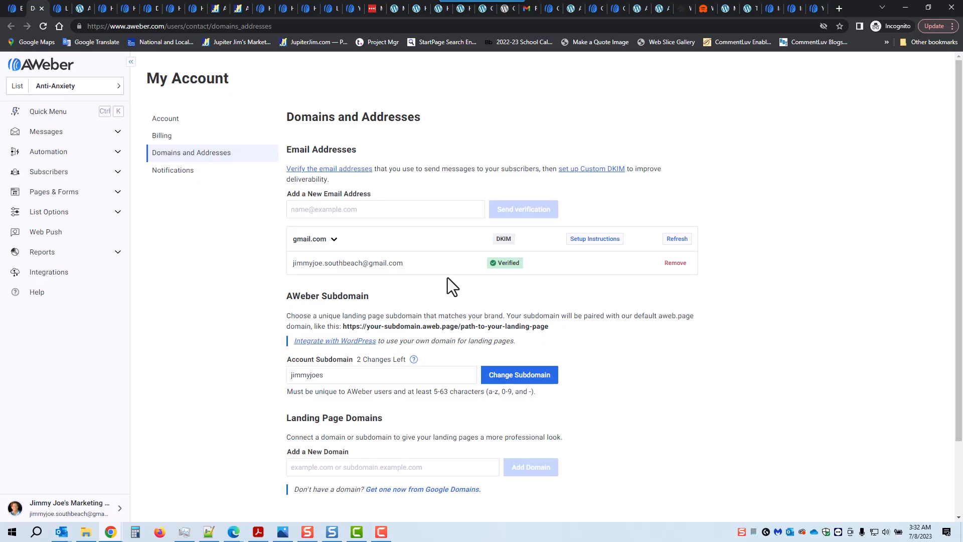
left_click_drag(288, 115, 438, 118)
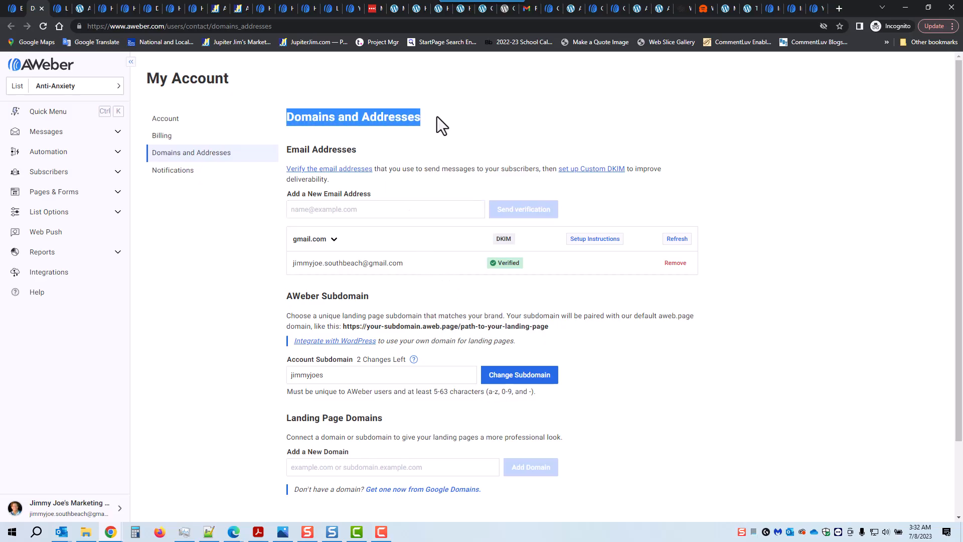
scroll(253, 276, "down", 1)
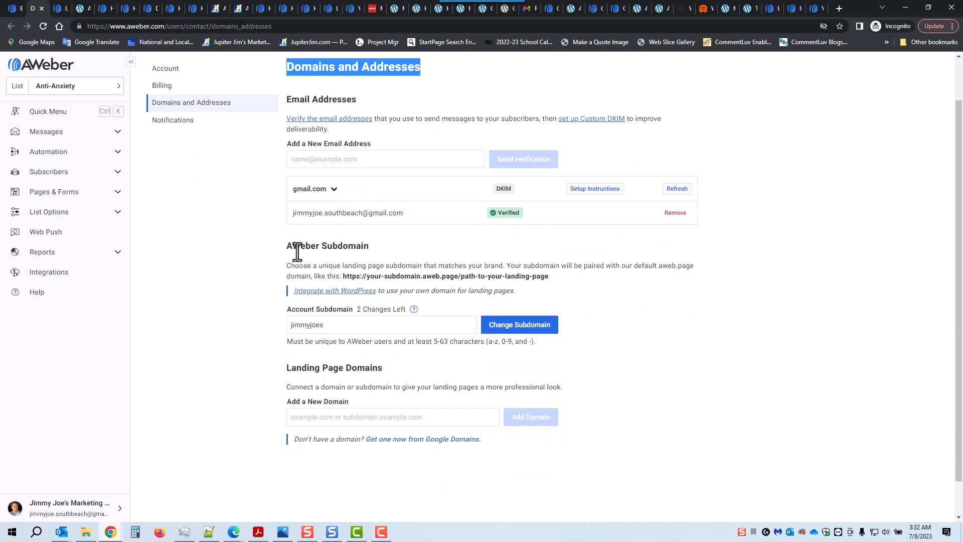
left_click_drag(296, 250, 364, 250)
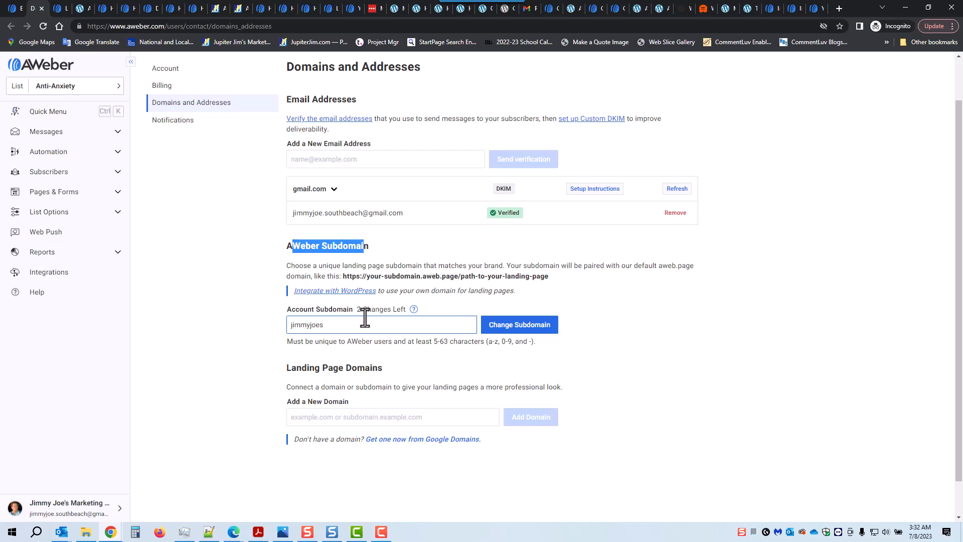
Inspect the current account subdomain and the sample URL's subdomain and page path, leaving them unchanged.
left_click_drag(324, 325, 288, 323)
left_click(254, 316)
left_click(329, 321)
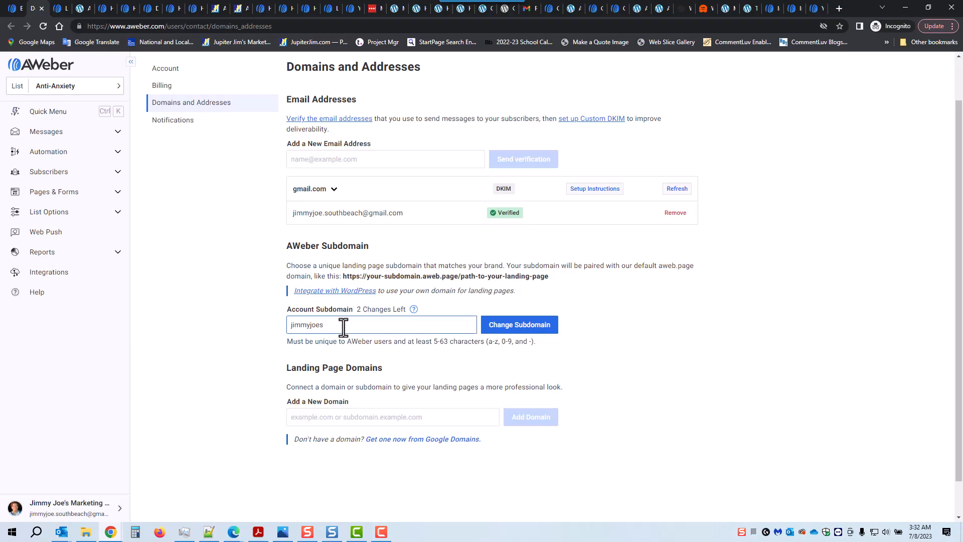
left_click(520, 331)
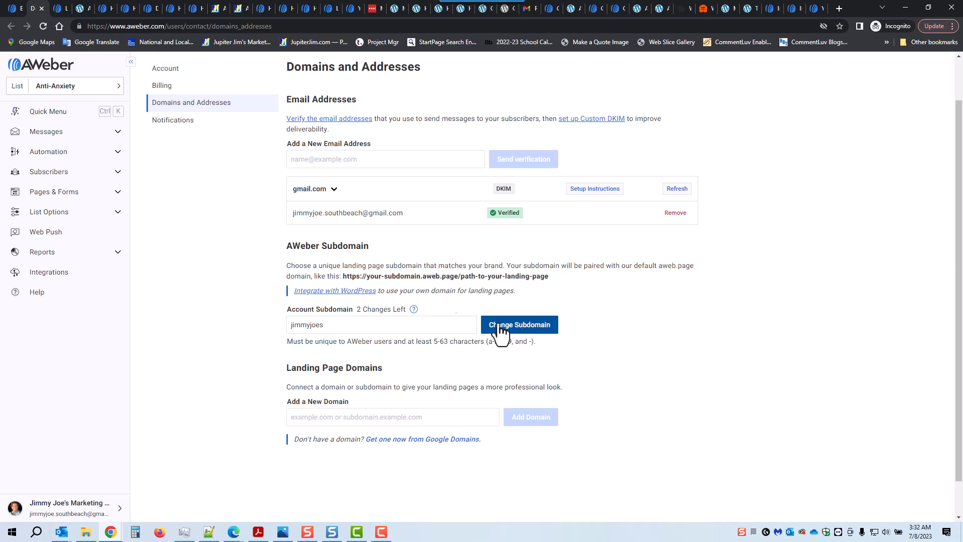
left_click(352, 320)
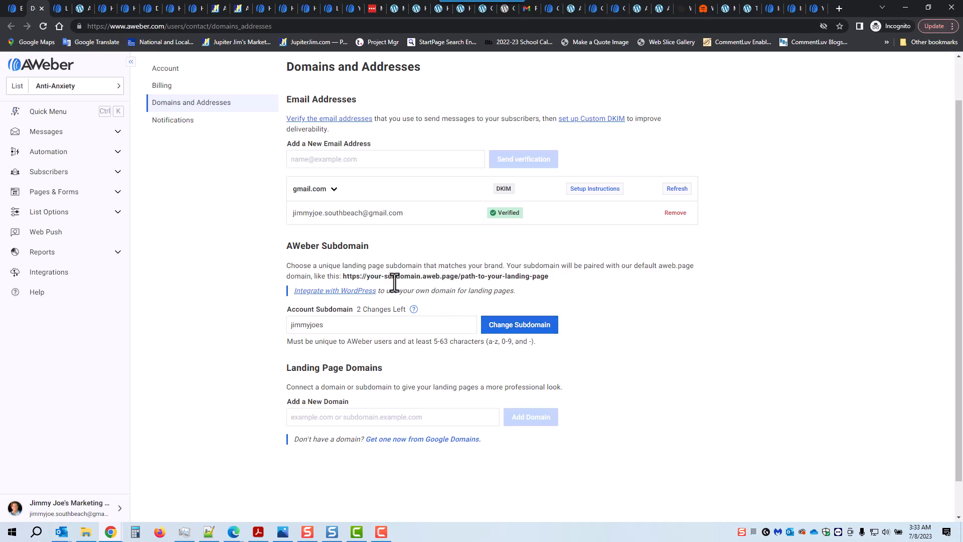
left_click_drag(419, 276, 367, 274)
left_click_drag(461, 280, 546, 277)
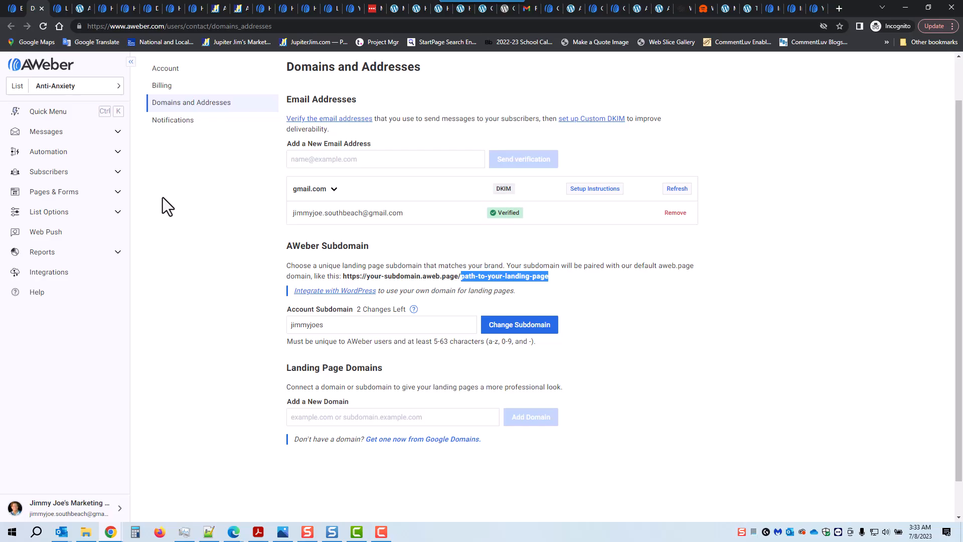
Give the opt-in aa information page the custom page path 'optin-aa' and save and exit.
left_click(44, 195)
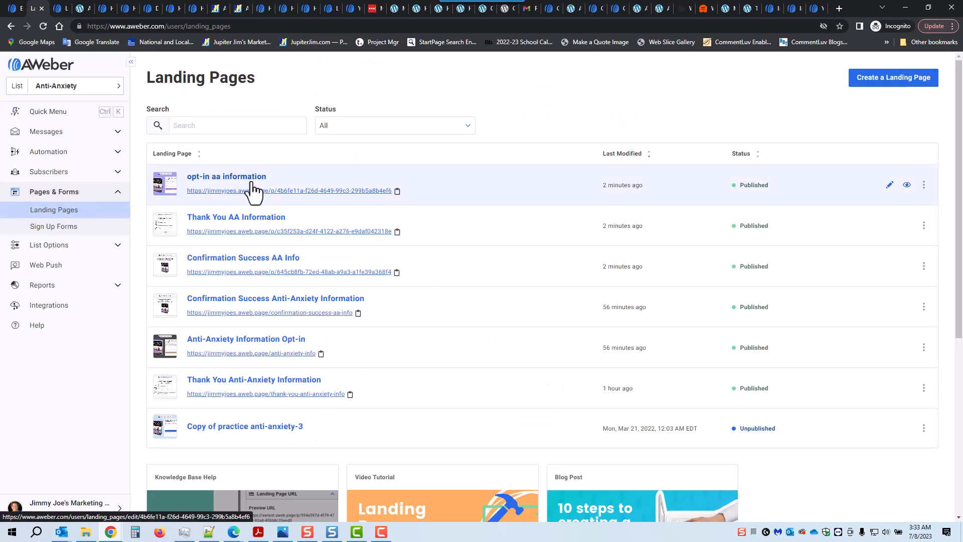
left_click(889, 185)
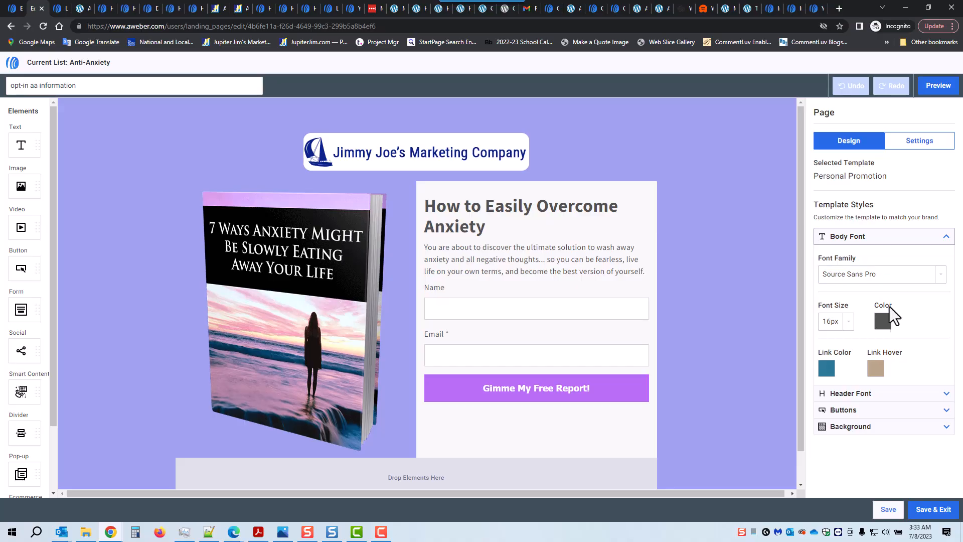
left_click(924, 145)
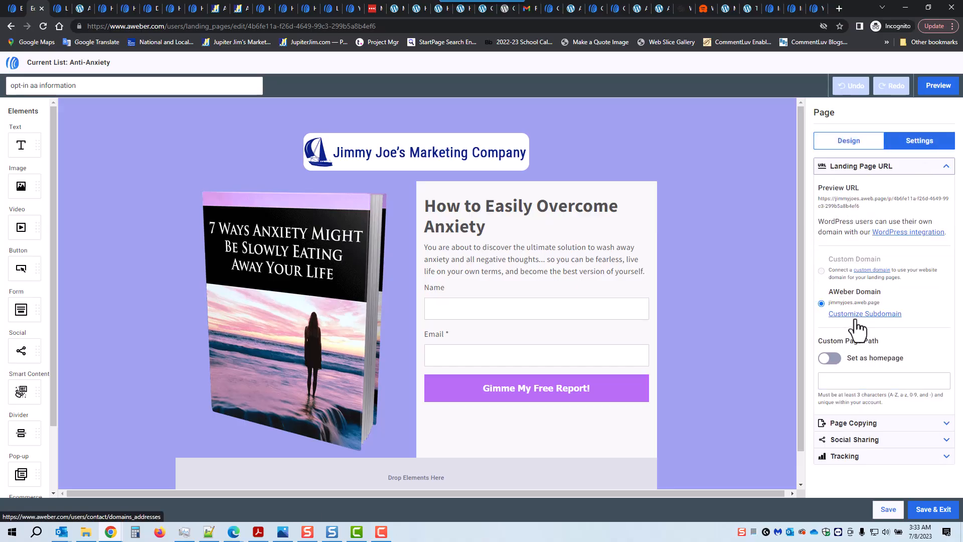
left_click(846, 380)
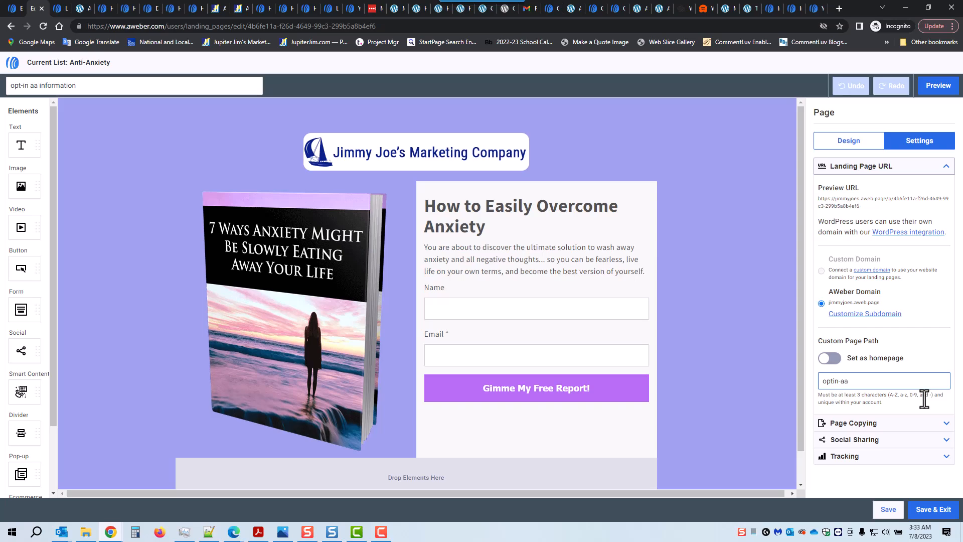
left_click(929, 516)
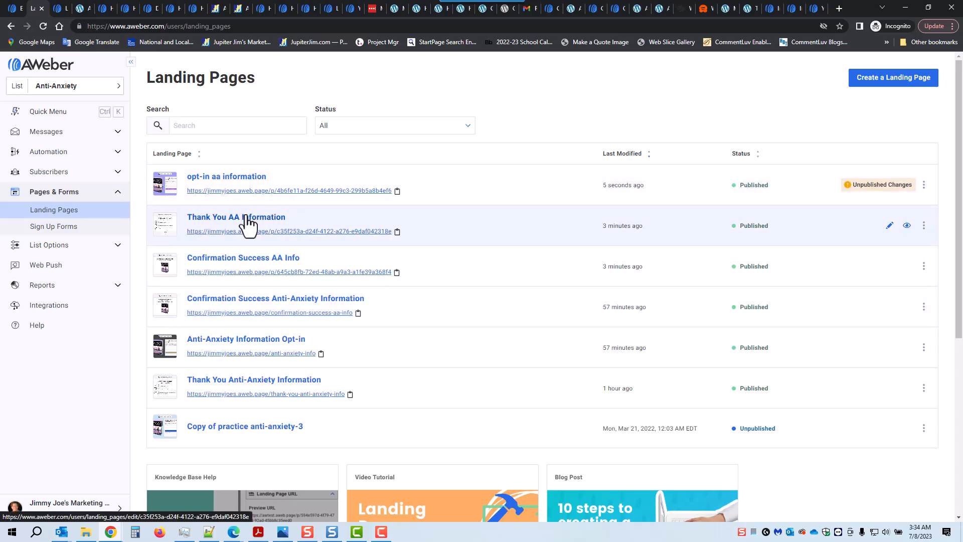
Set the Thank You AA Information page's custom page path to 'thankyou-aa' and save and exit.
left_click(246, 220)
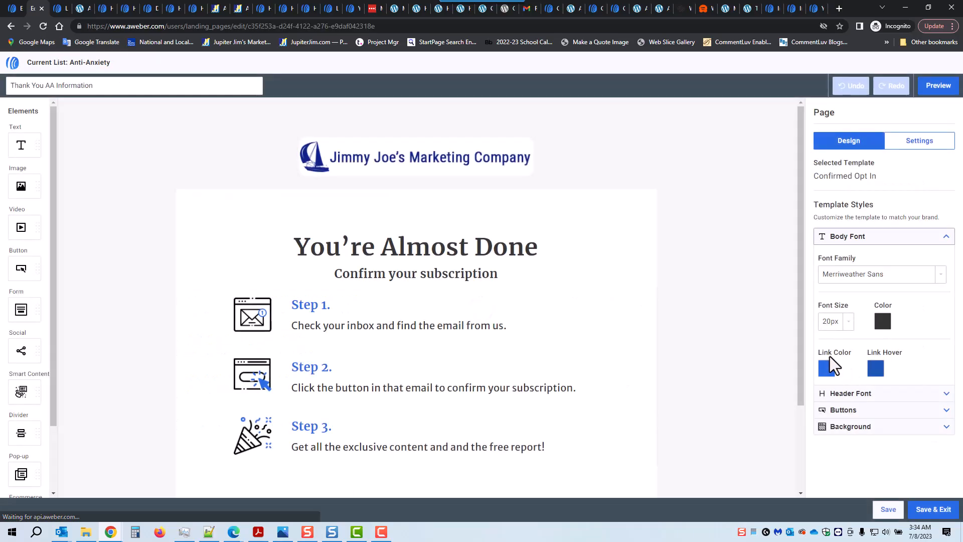
left_click(917, 145)
left_click(843, 381)
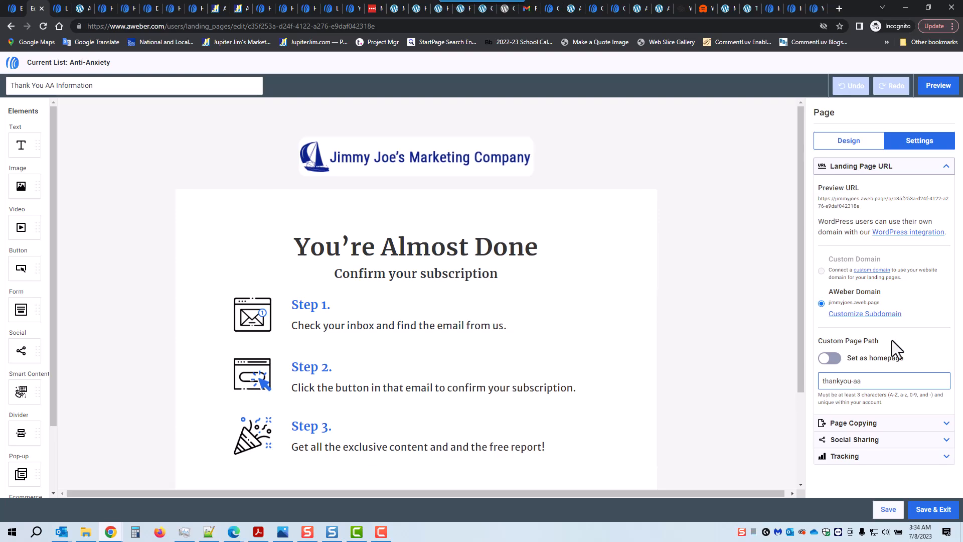
left_click(930, 510)
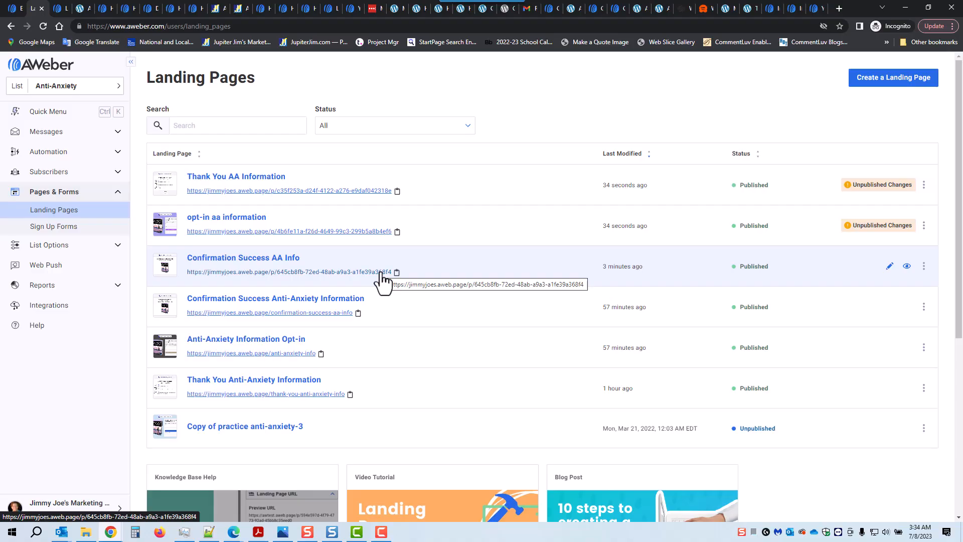
Enter a confirmation custom page path for Confirmation Success AA Info and save and exit.
left_click(256, 258)
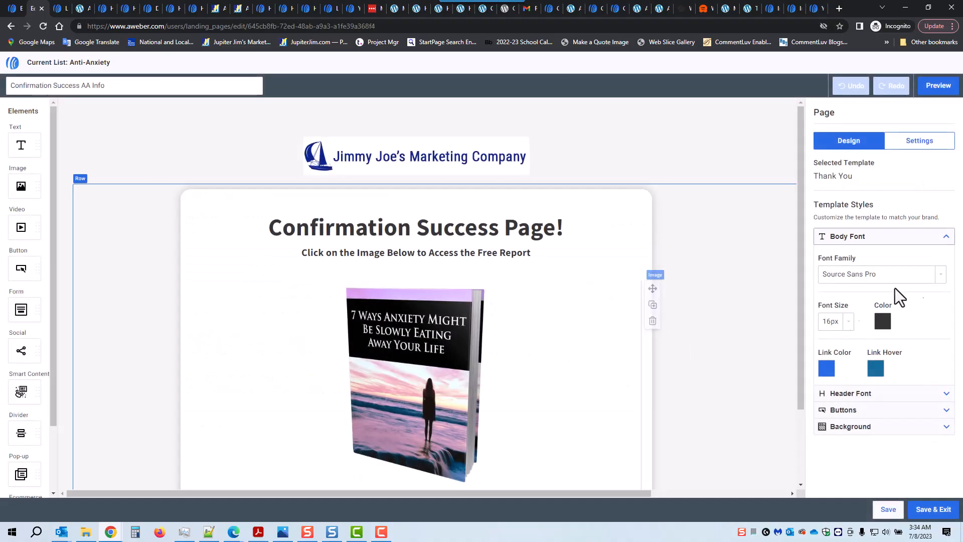
left_click(886, 142)
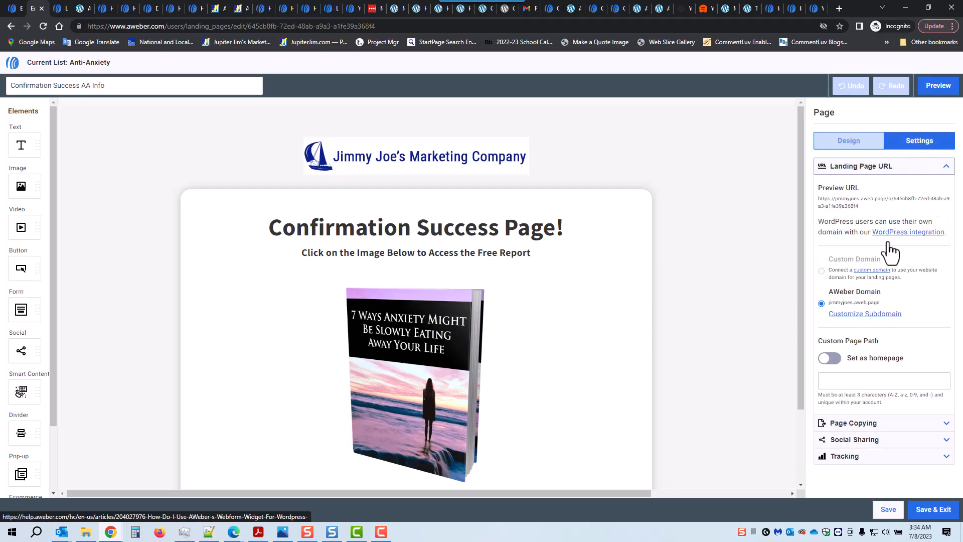
left_click(834, 383)
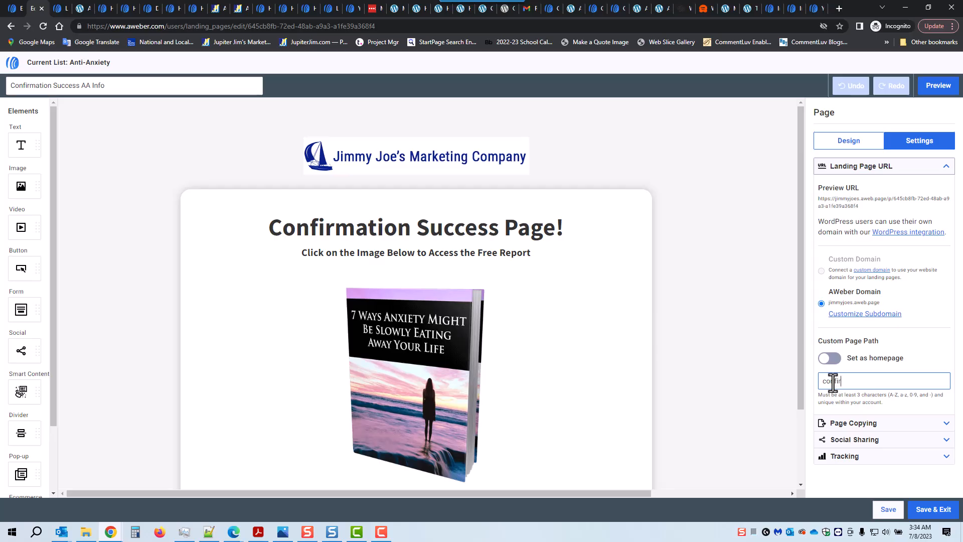
type("confirmation-aa")
left_click(935, 511)
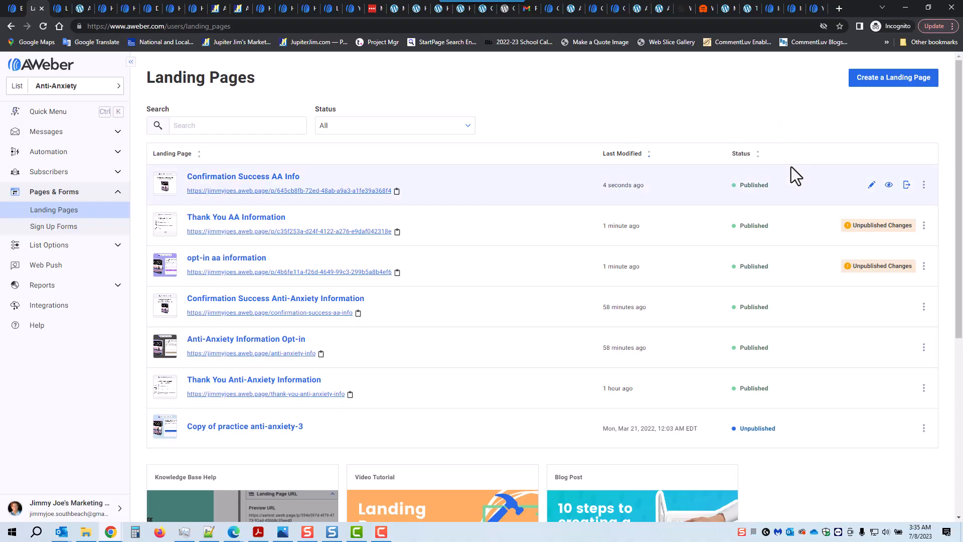
Republish the Confirmation Success, Thank You and opt-in AA pages, then copy the Thank You page URL.
mouse_move(876, 177)
left_click(907, 185)
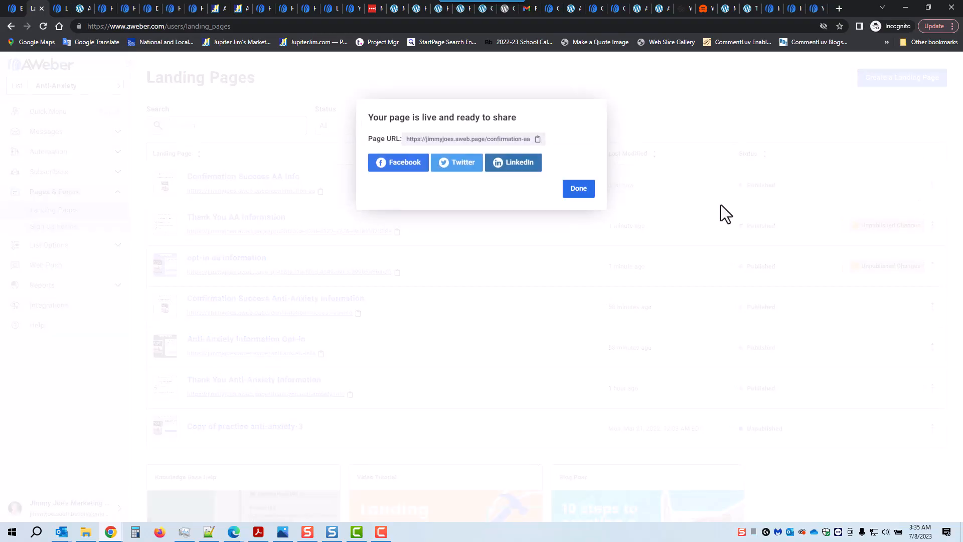
left_click(579, 189)
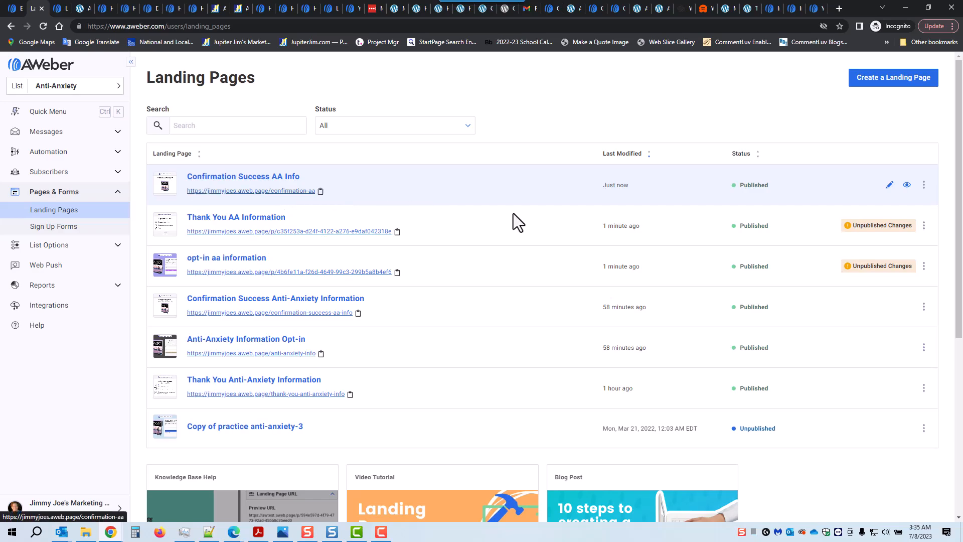
left_click(904, 226)
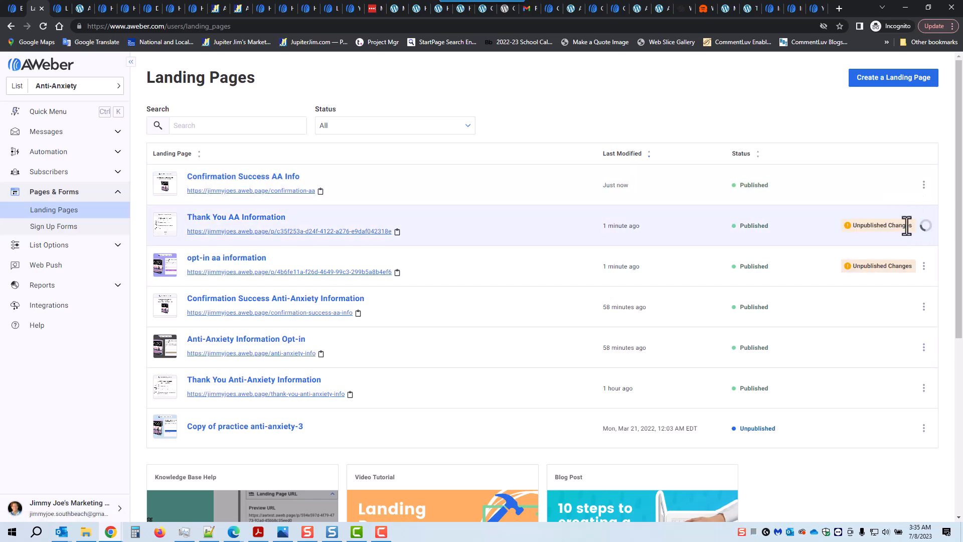
left_click(577, 189)
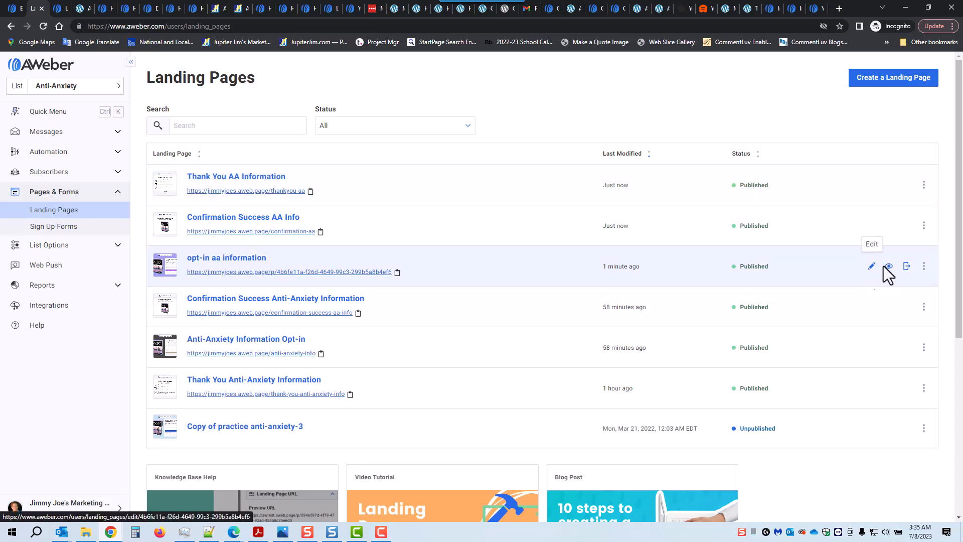
left_click(906, 266)
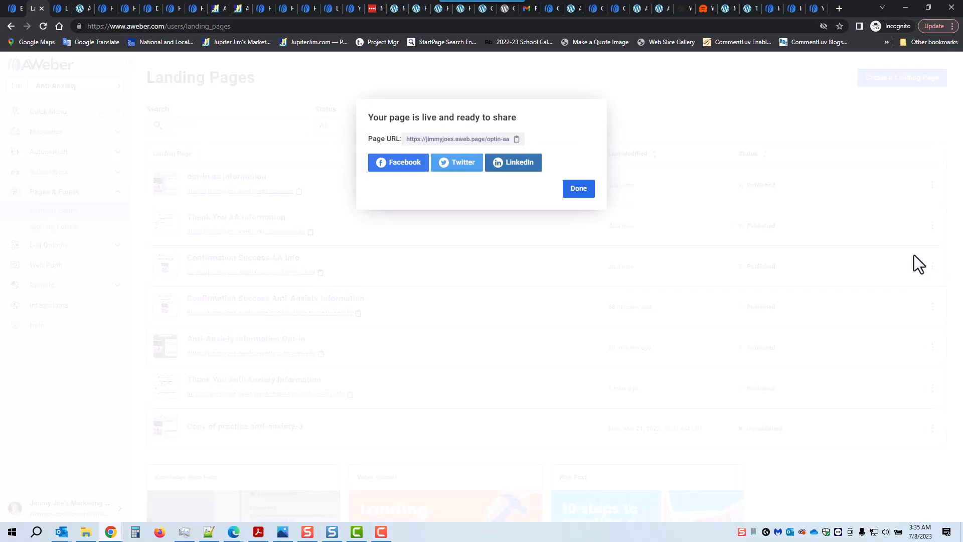
left_click(580, 191)
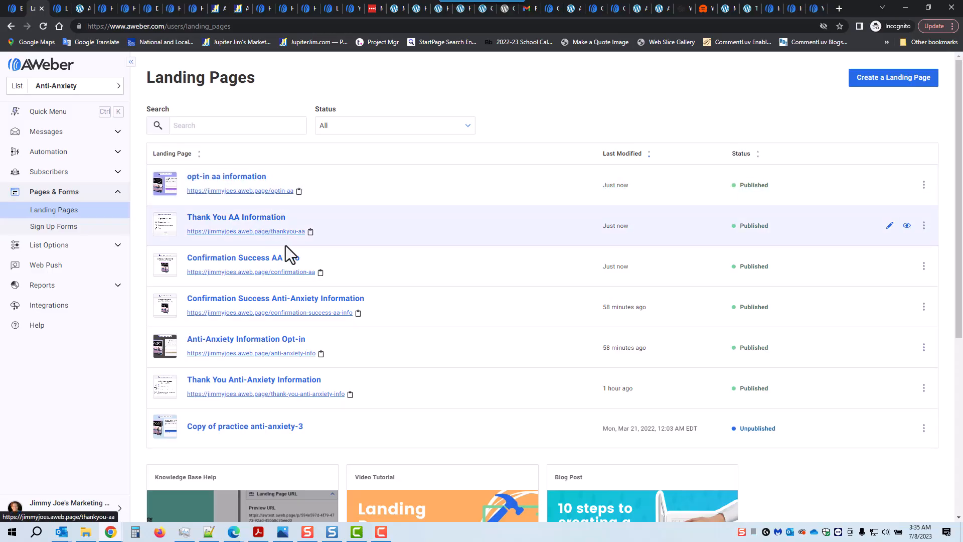
left_click(311, 233)
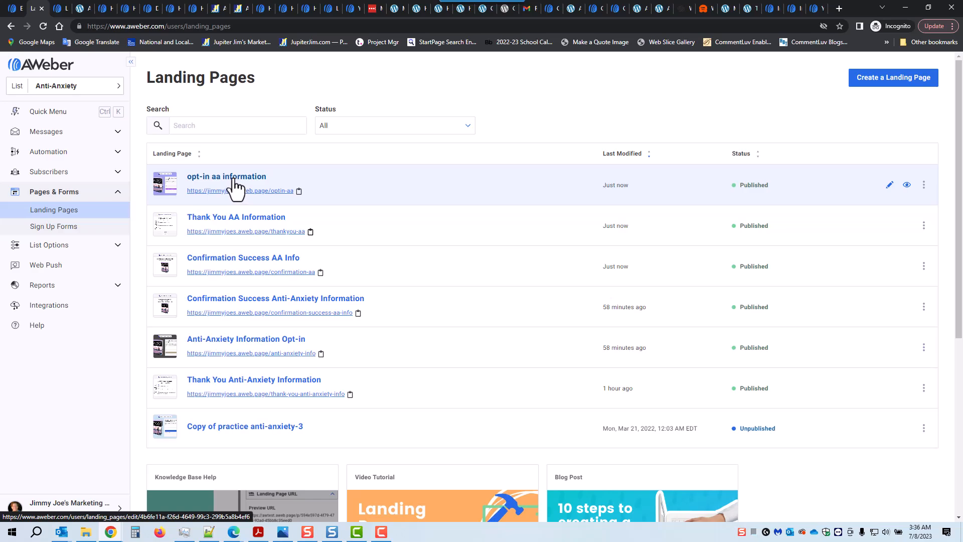
Set the opt-in form's Thank You Page to Custom URL with the pasted thankyou-aa address.
left_click(233, 180)
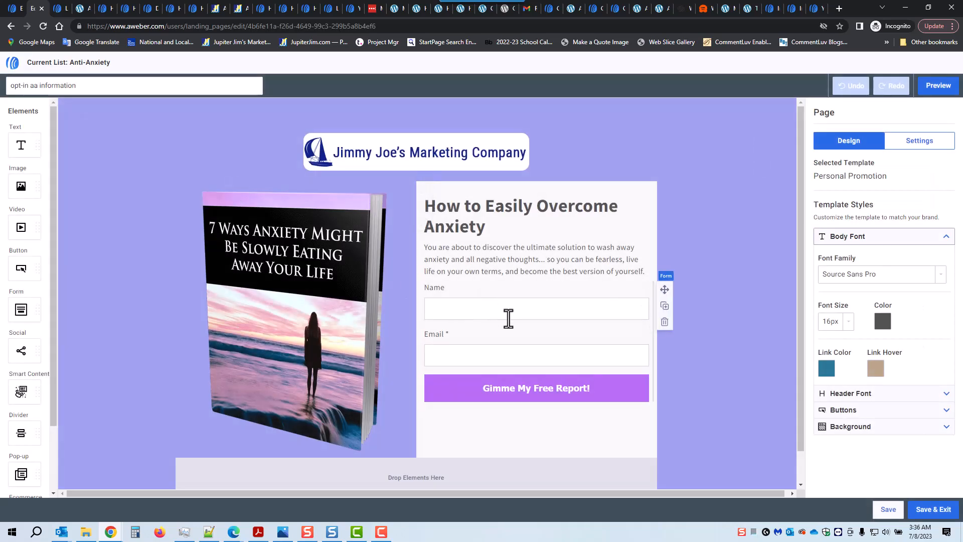
left_click(513, 311)
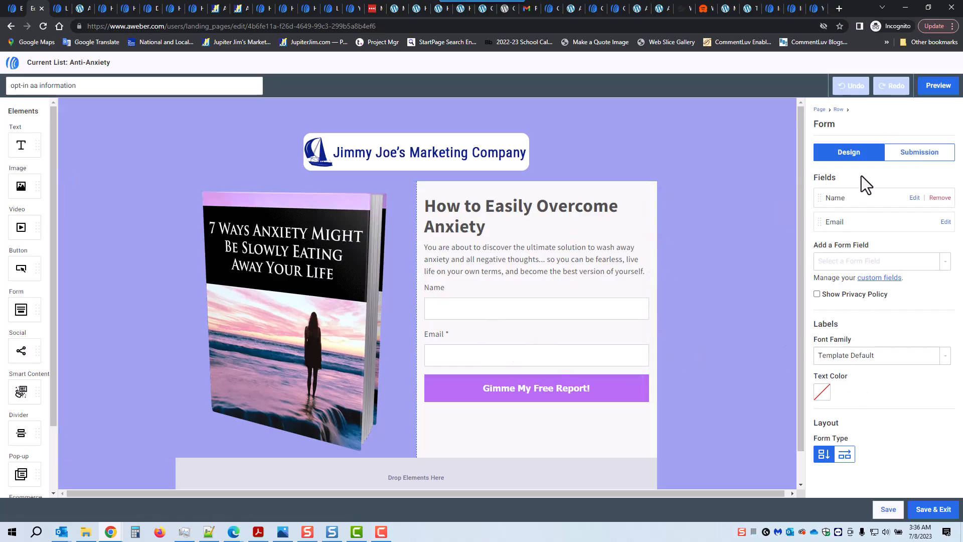
left_click(917, 155)
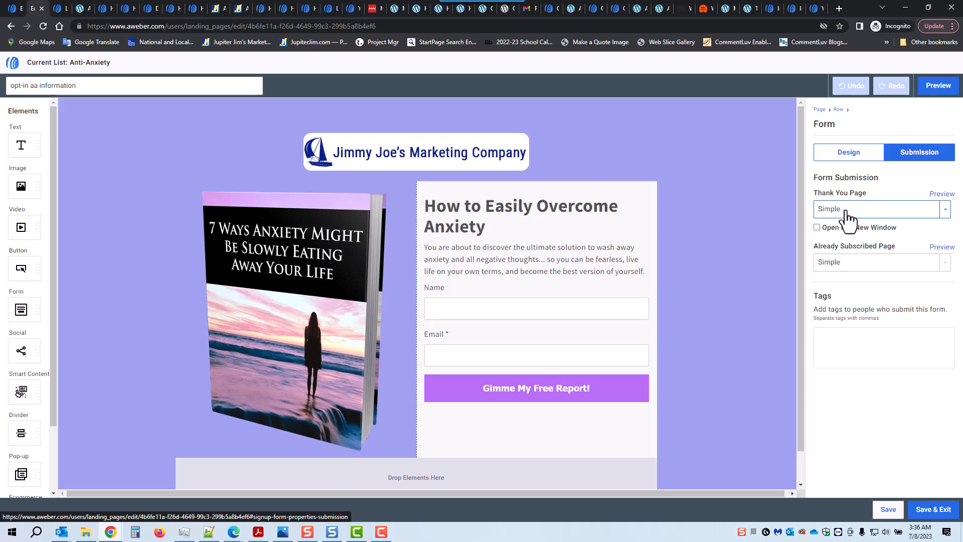
left_click(943, 212)
left_click(871, 246)
left_click(846, 256)
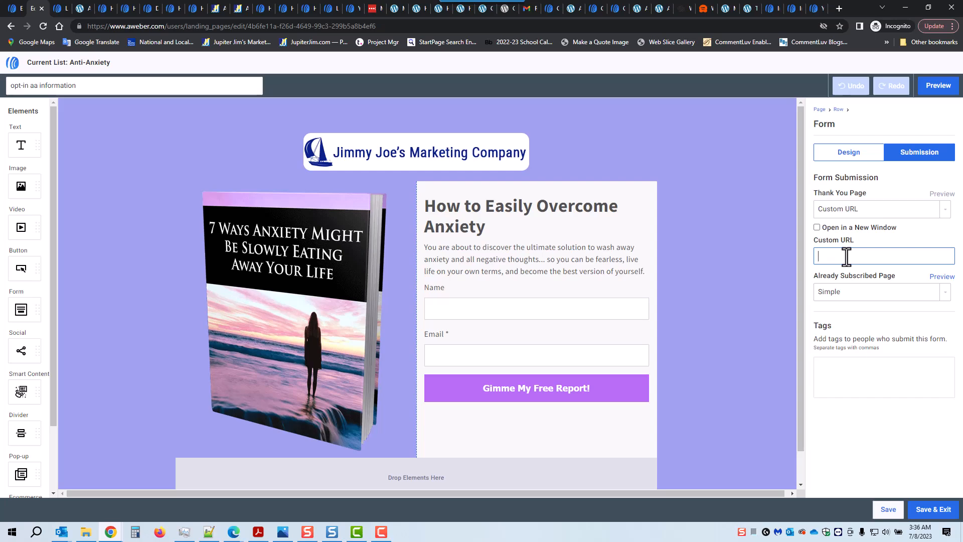
type("https://jimmyjoes.aweb.page/thankyou-aa")
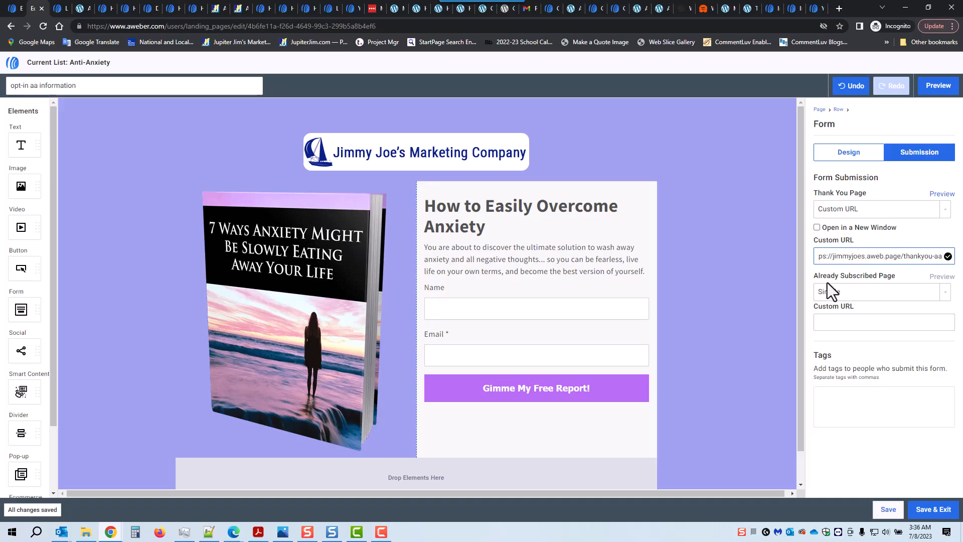
Add an 'anit-anxiety' tag for form submitters, then remove it again.
left_click(834, 406)
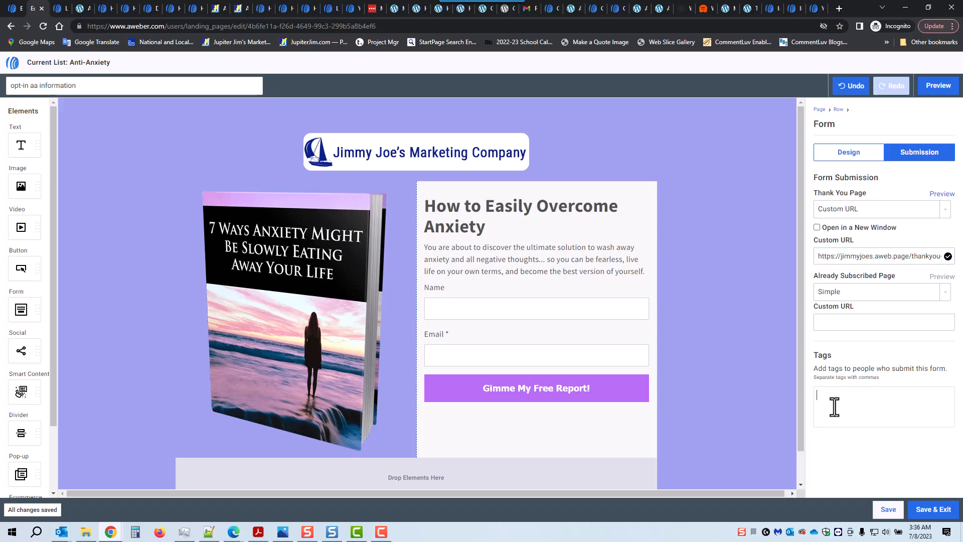
type("ani")
type("ti")
type("-an")
type("xiety")
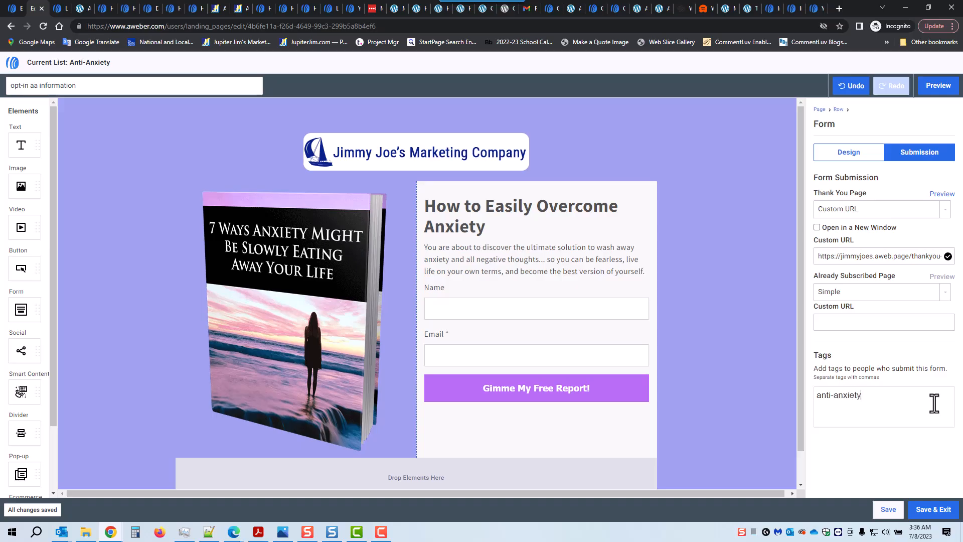
key("Return")
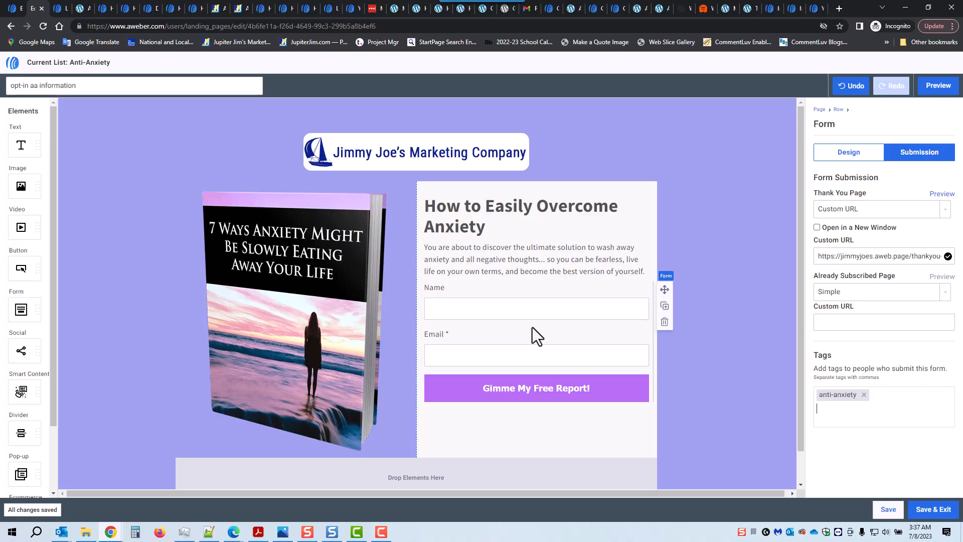
left_click(863, 394)
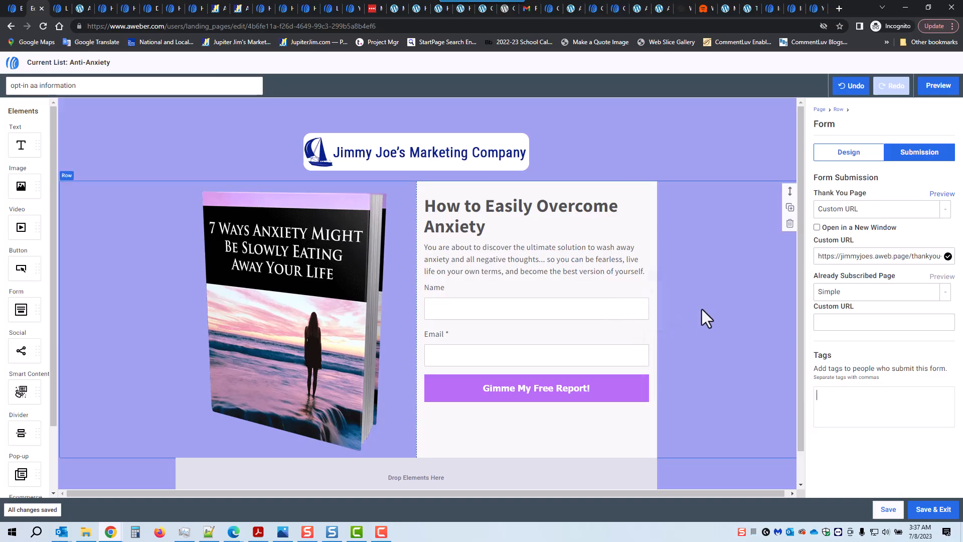
Save and republish the opt-in page, then copy the Confirmation Success AA Info page URL.
left_click(931, 511)
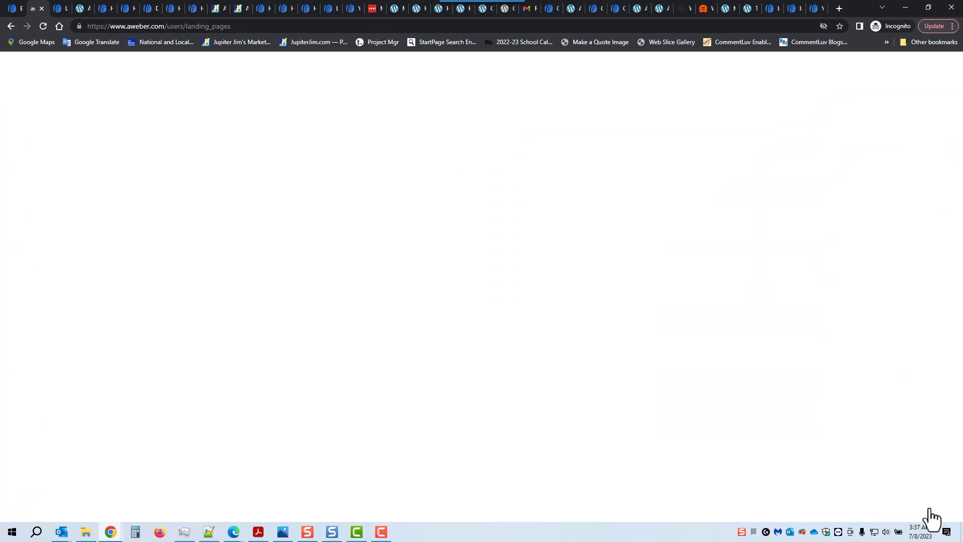
mouse_move(889, 186)
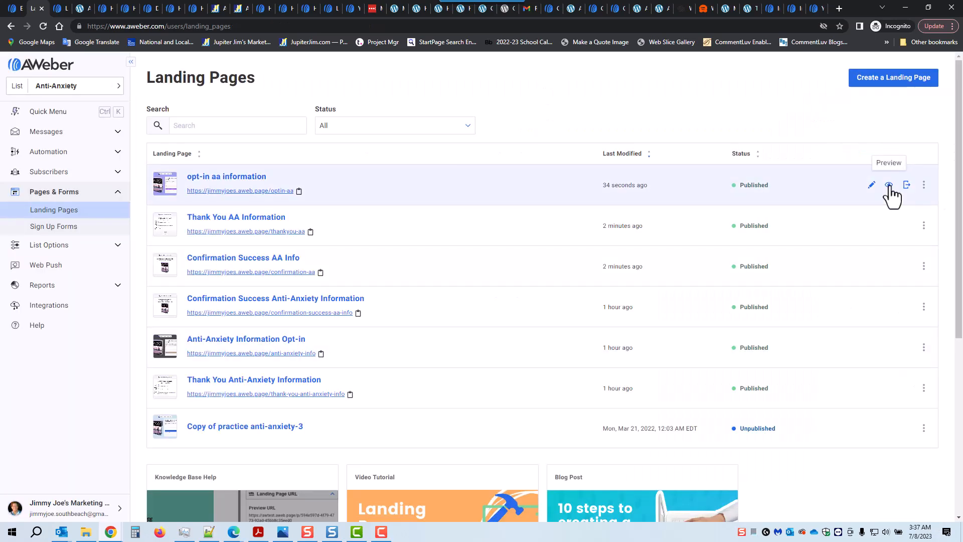
left_click(907, 186)
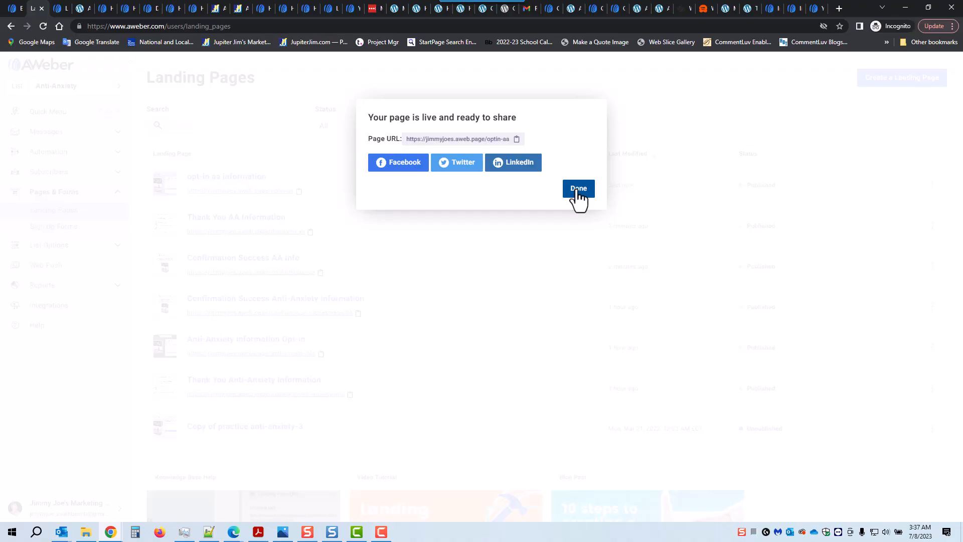
left_click(578, 190)
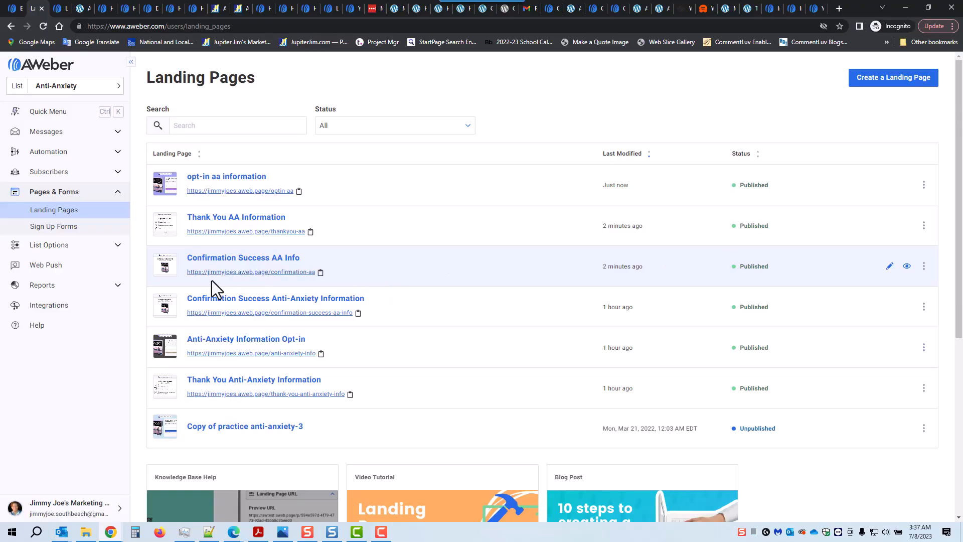
left_click(321, 273)
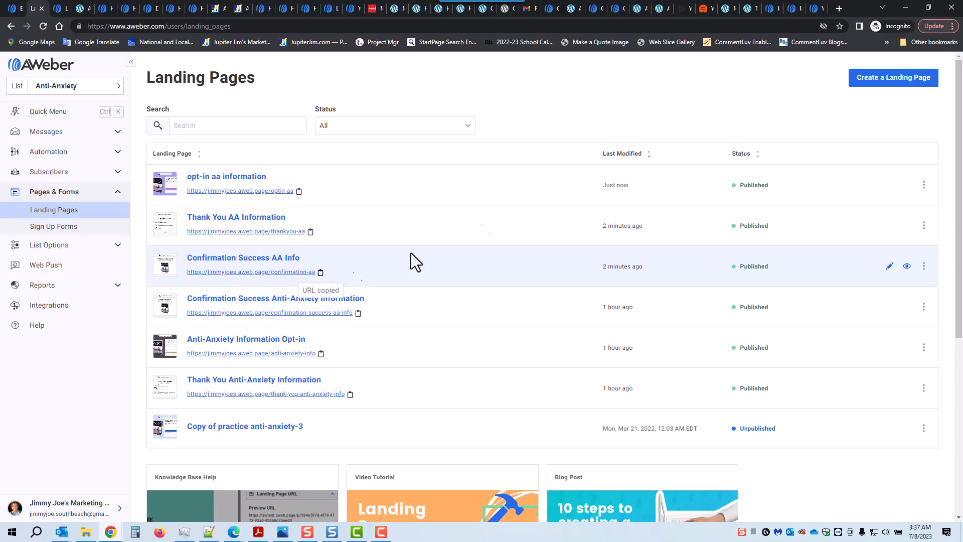
Load the confirmation-aa page incognito, open AAF_Report.pdf via the book image, then save and exit the AWeber editor.
left_click(836, 8)
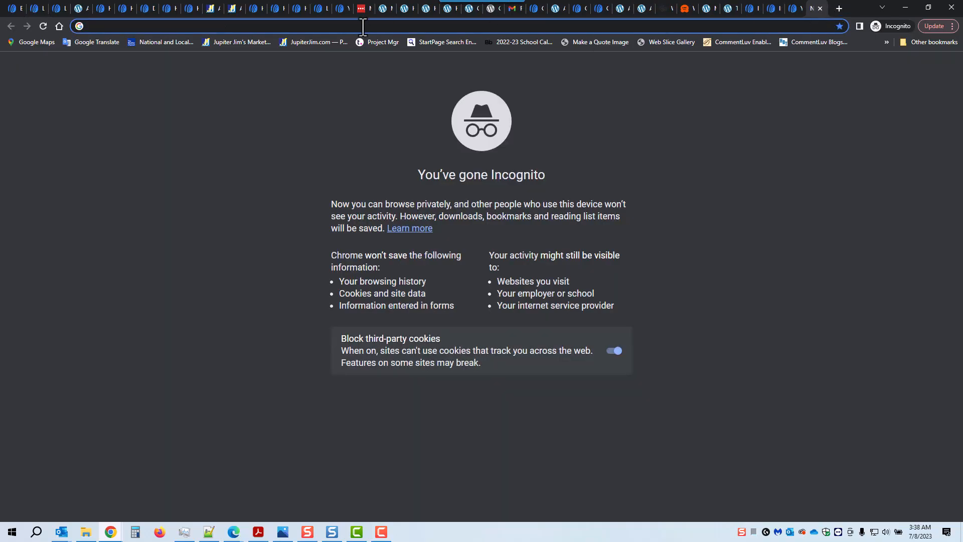
type("https://jimmyjoes.aweb.page/confirmation-aa")
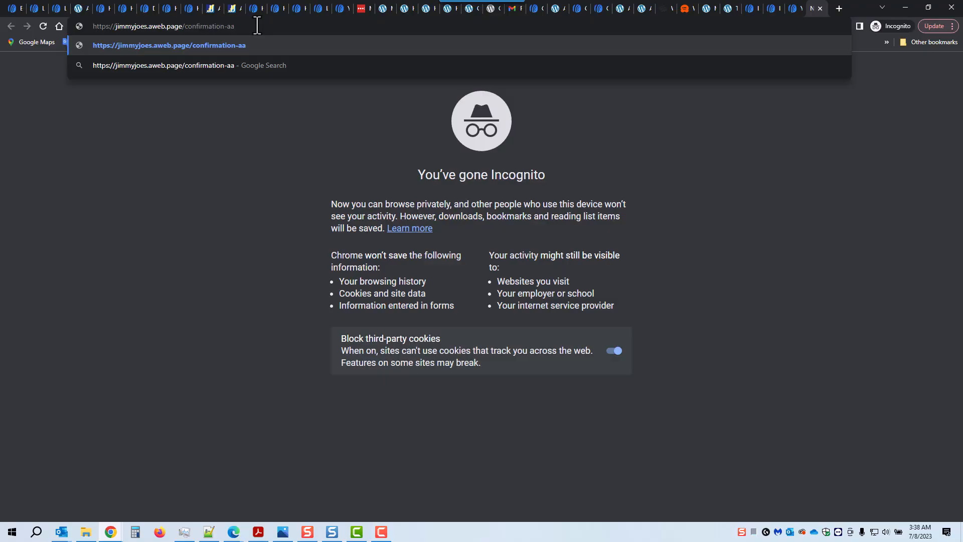
key("Return")
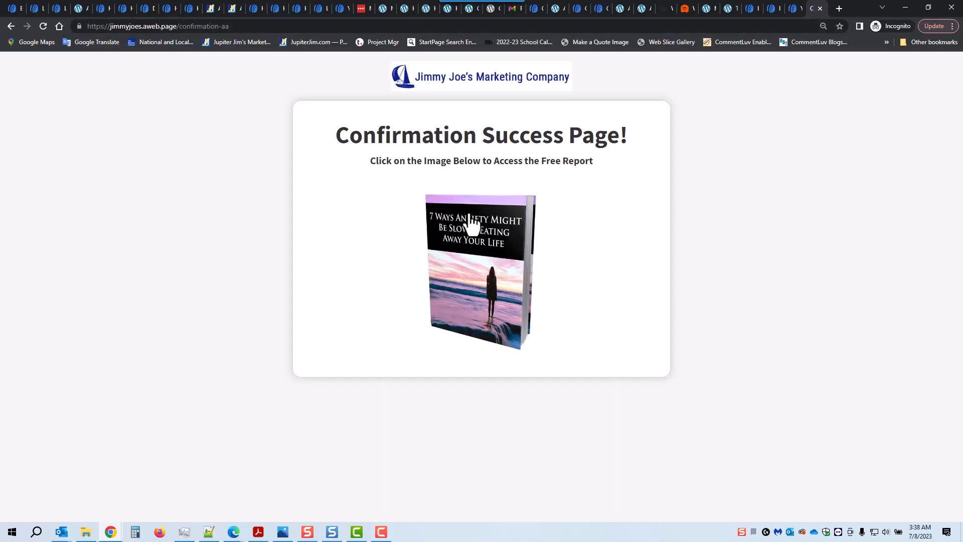
left_click(487, 258)
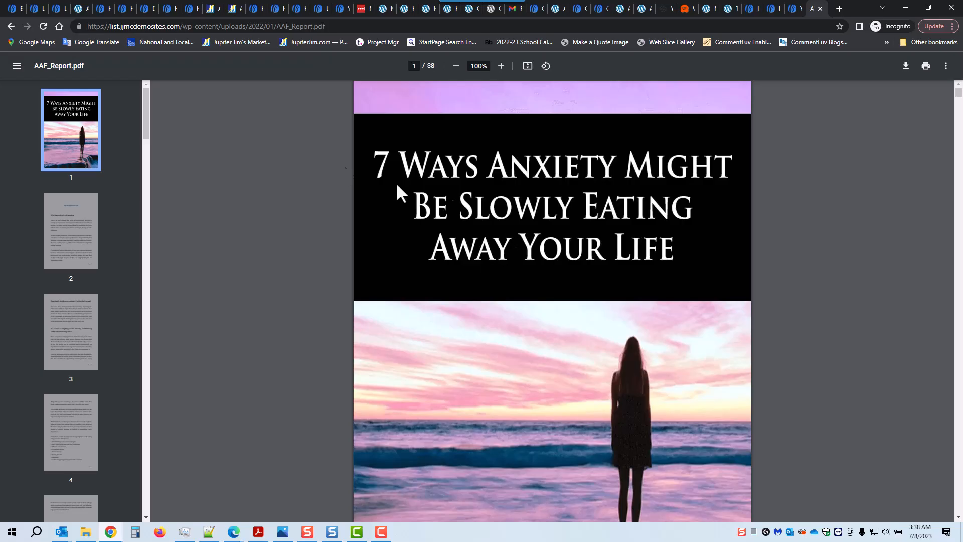
left_click(14, 9)
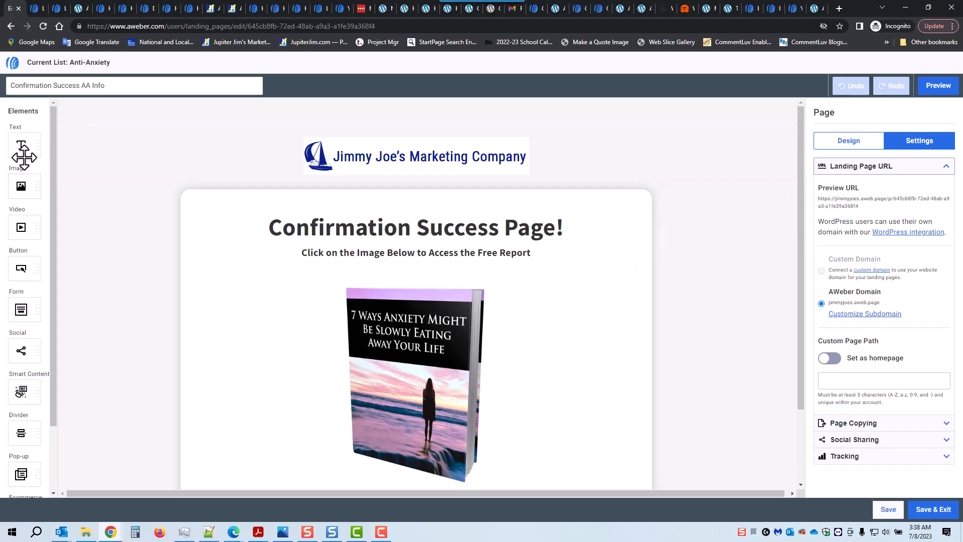
left_click(933, 510)
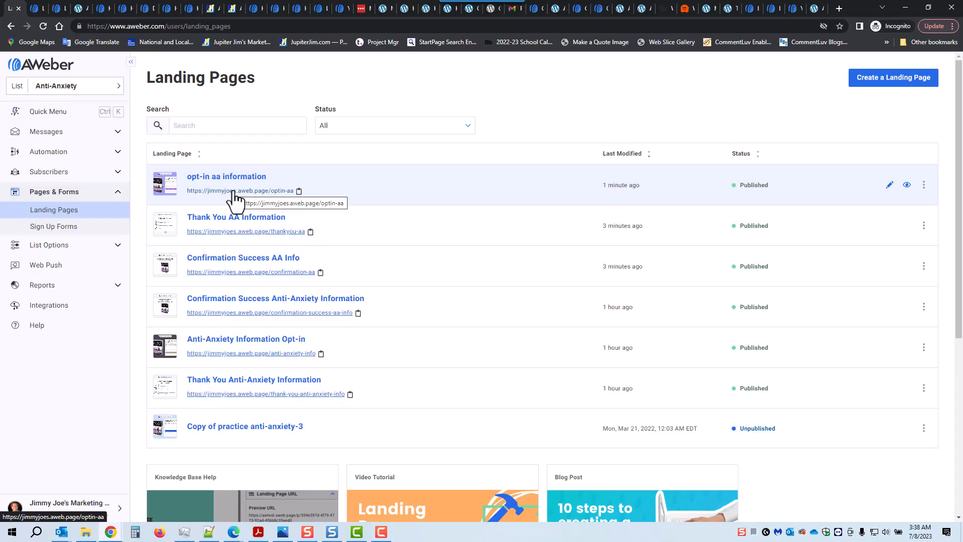
Copy the opt-in aa information URL and review its desktop and mobile previews.
left_click(299, 191)
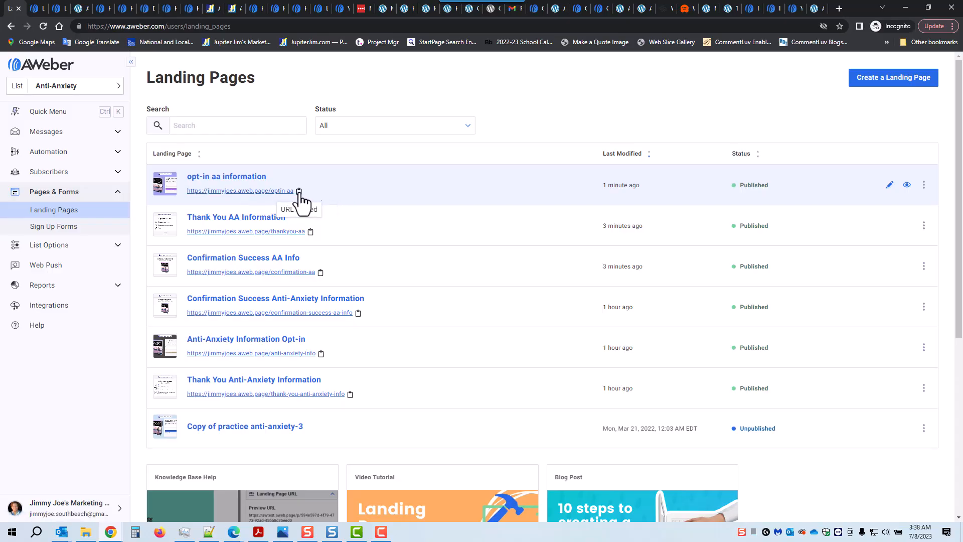
left_click(906, 185)
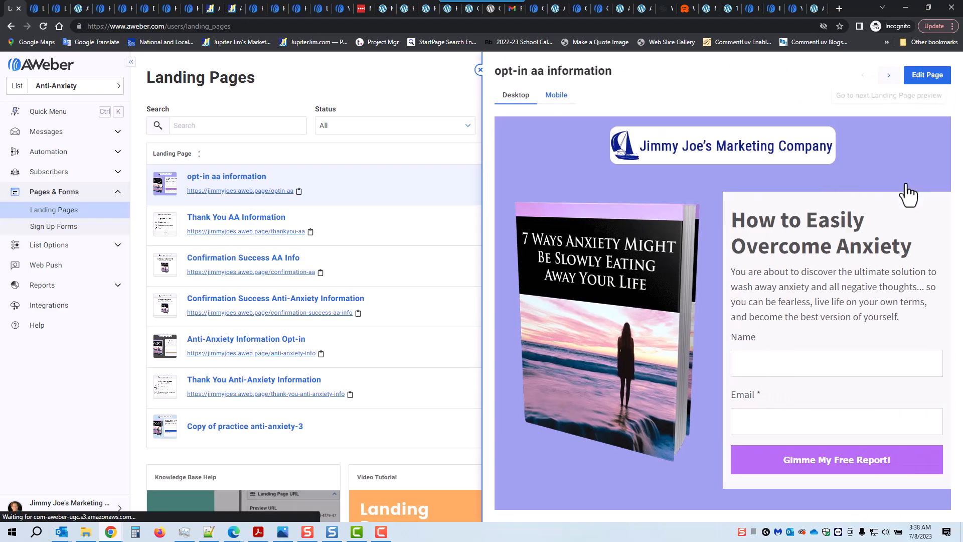
left_click(556, 96)
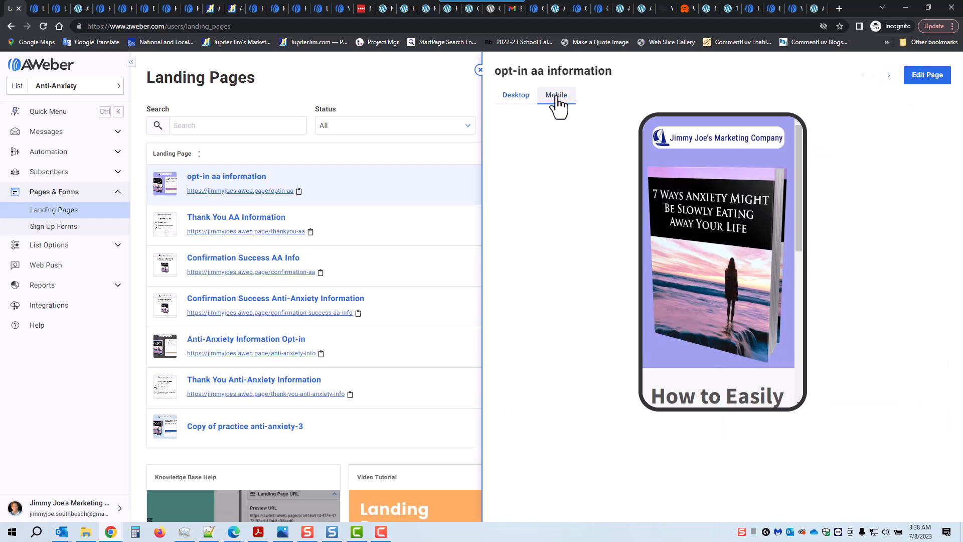
scroll(772, 258, "down", 10)
scroll(780, 270, "up", 10)
left_click(480, 70)
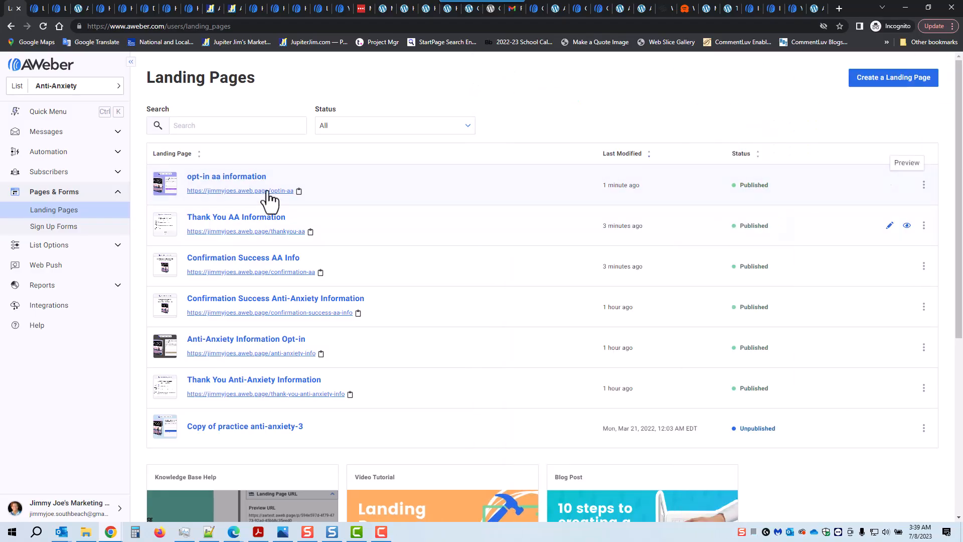
Open the pasted optin-aa address in a new incognito tab, then return to AWeber.
left_click(839, 8)
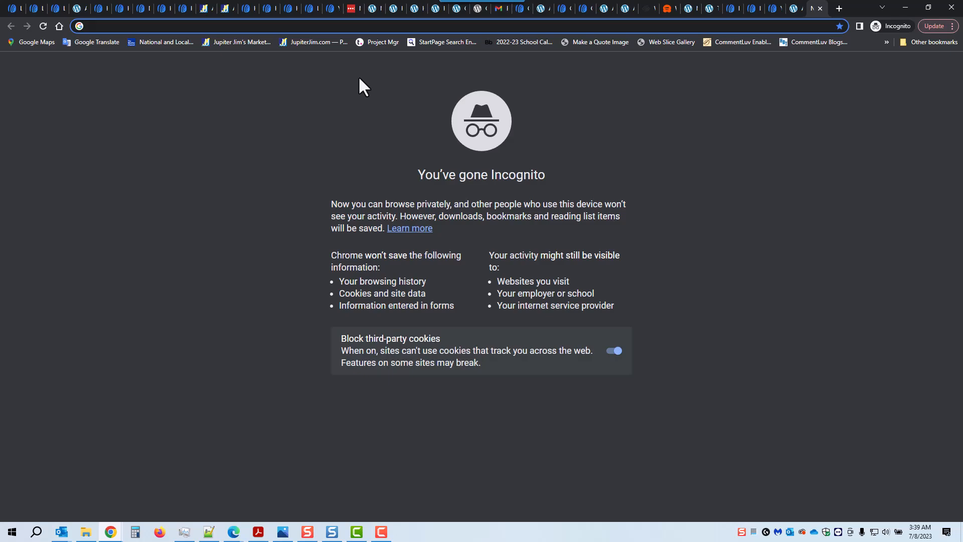
key("ctrl+v")
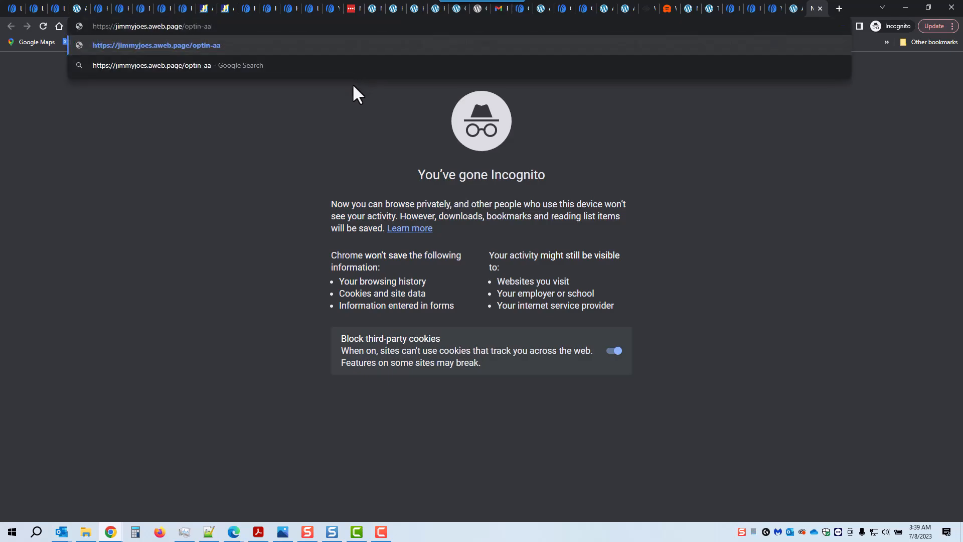
key("Return")
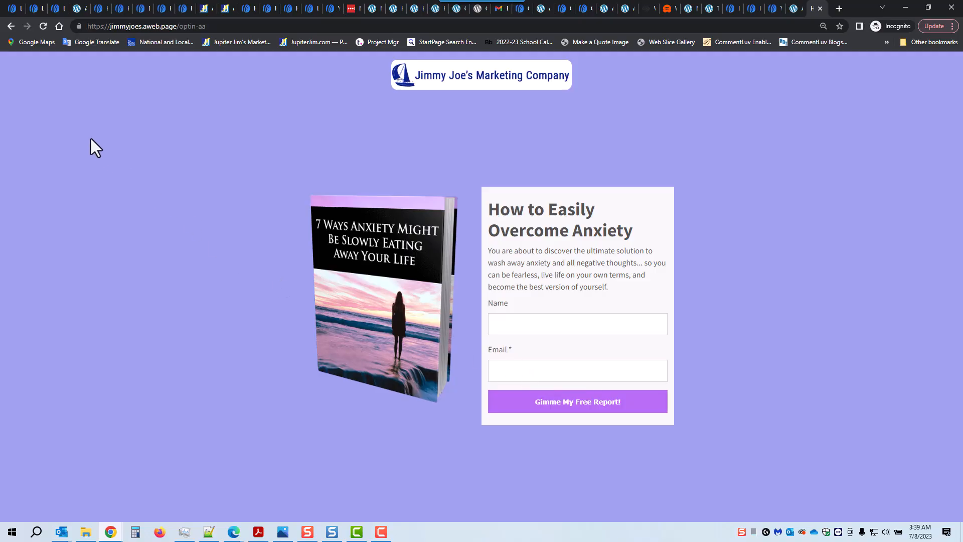
left_click(20, 9)
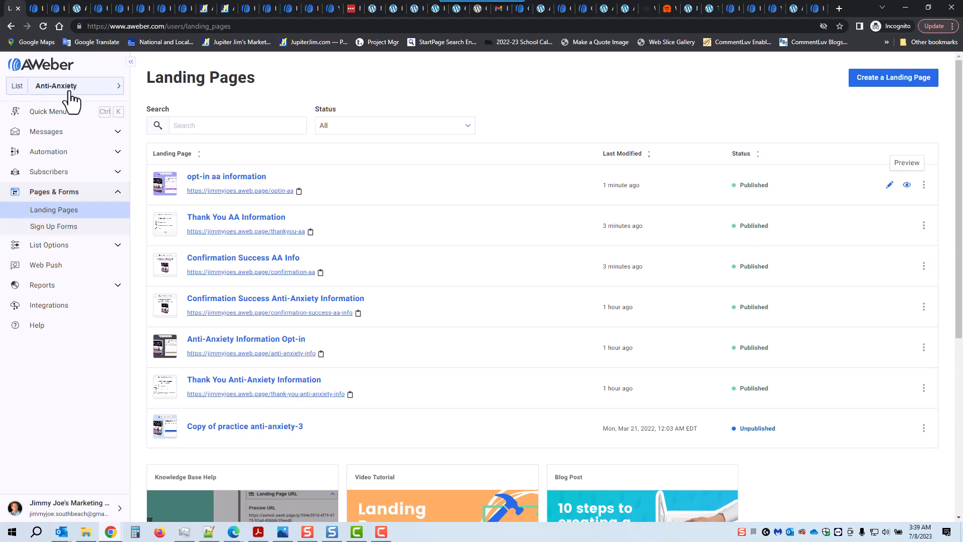
Delete the single test subscriber from the Anti-Anxiety list's Subscribers page.
left_click(49, 173)
left_click(49, 190)
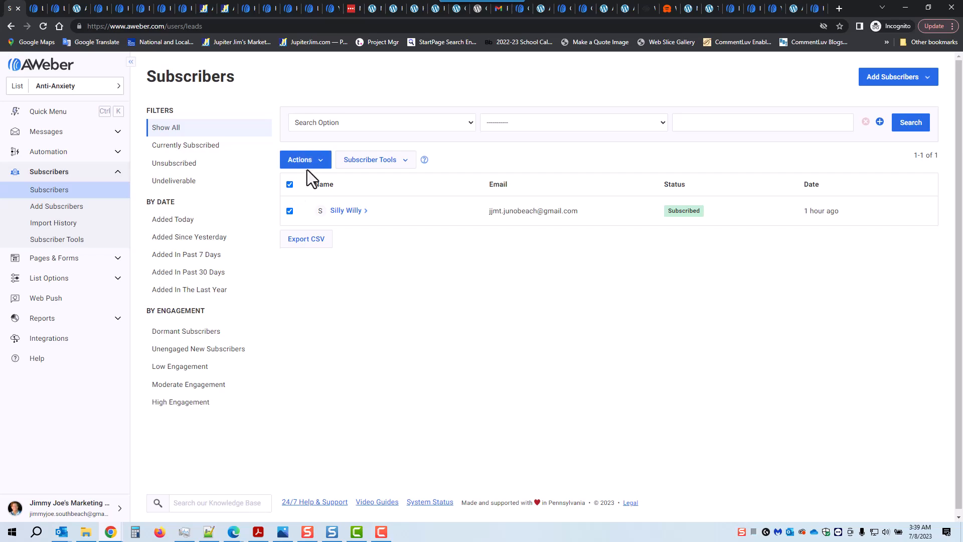
left_click(316, 162)
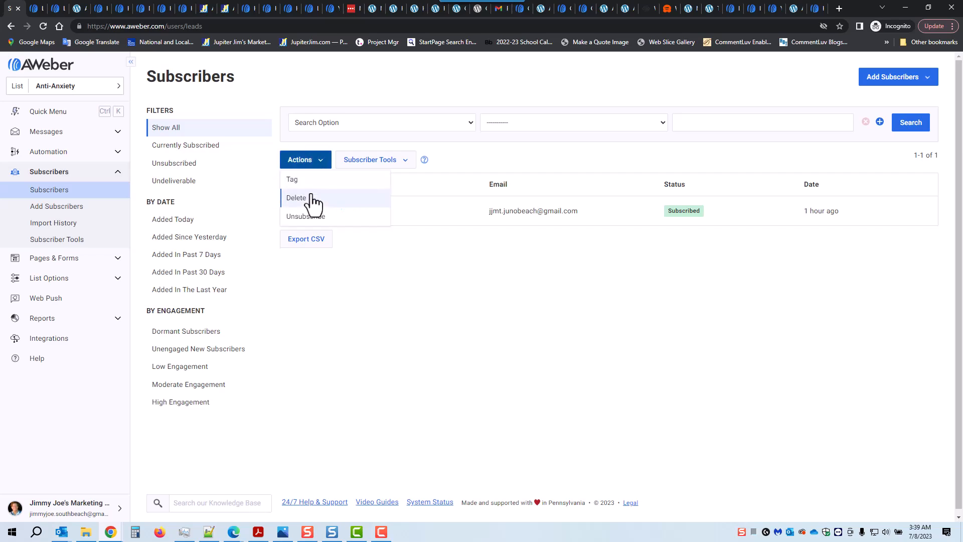
left_click(310, 198)
left_click(568, 168)
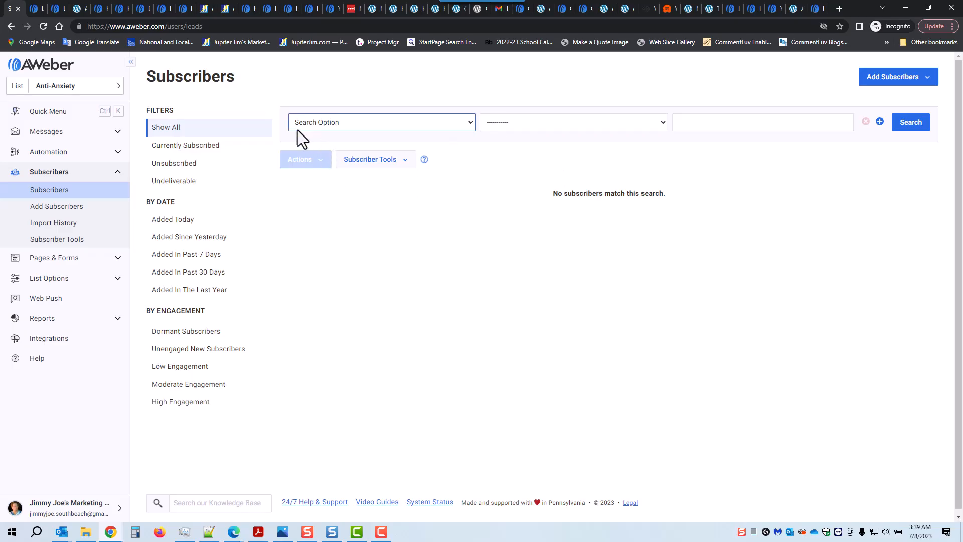
Enter a test name and a test Gmail address in the anxiety report opt-in form.
left_click(813, 9)
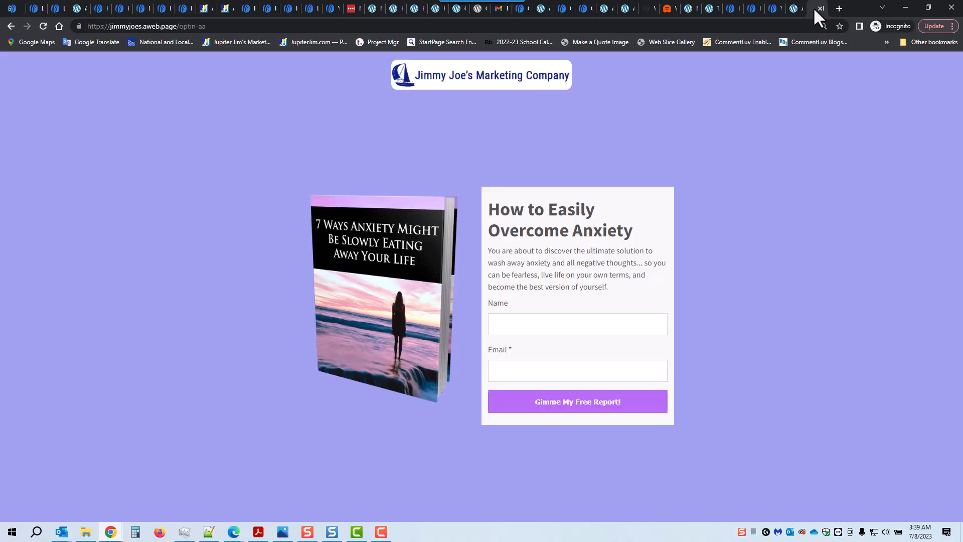
left_click(512, 324)
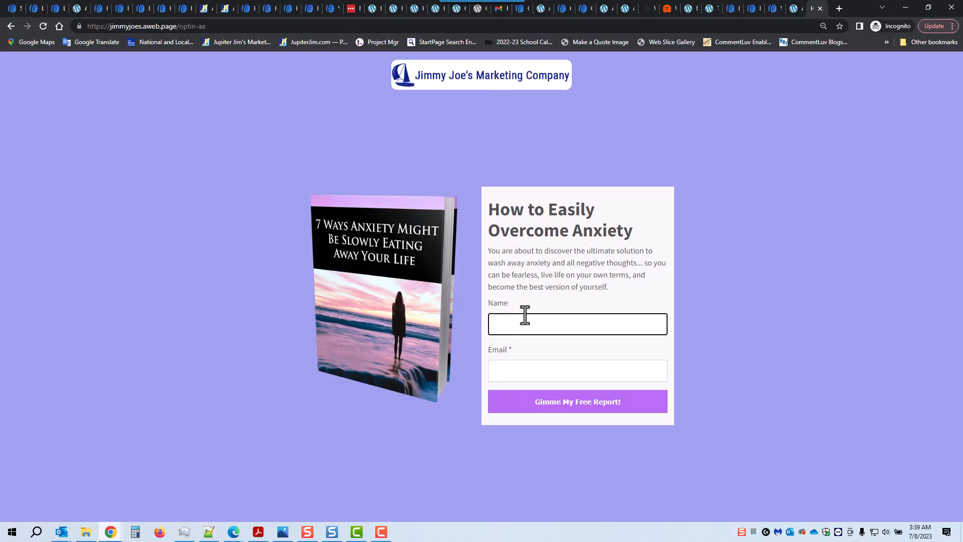
type("Rumpelstiltskin")
key("Tab")
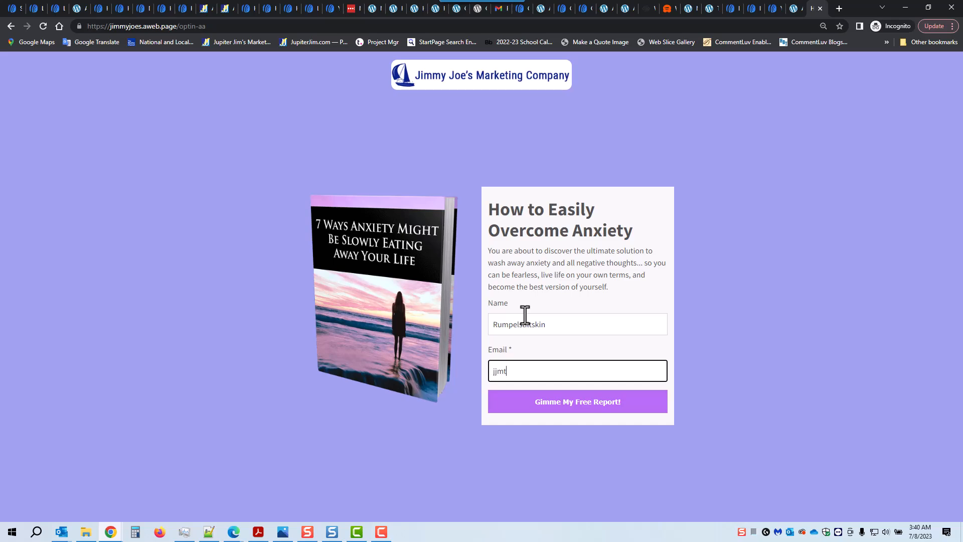
left_click(284, 532)
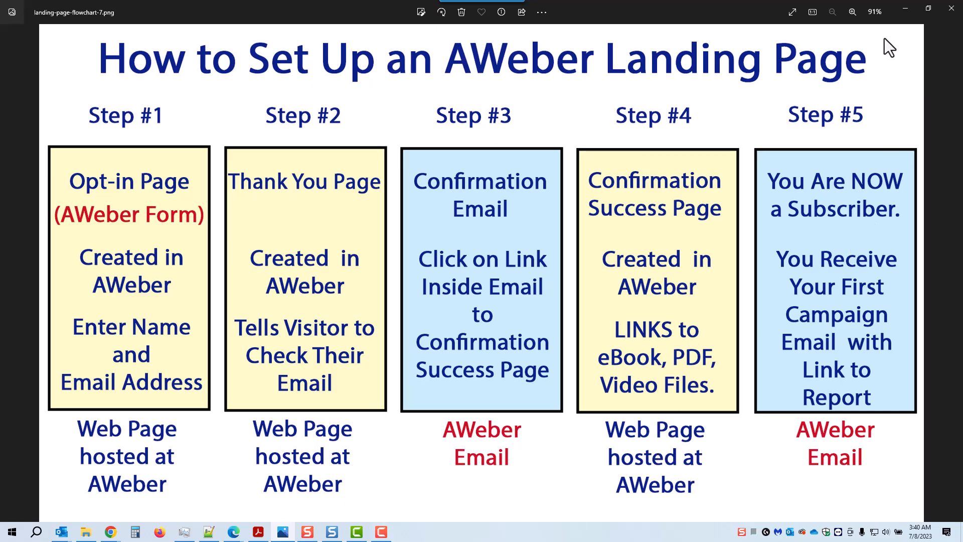
Submit the opt-in form with 'Gimme My Free Report!' to land on the thankyou-aa page.
left_click(906, 7)
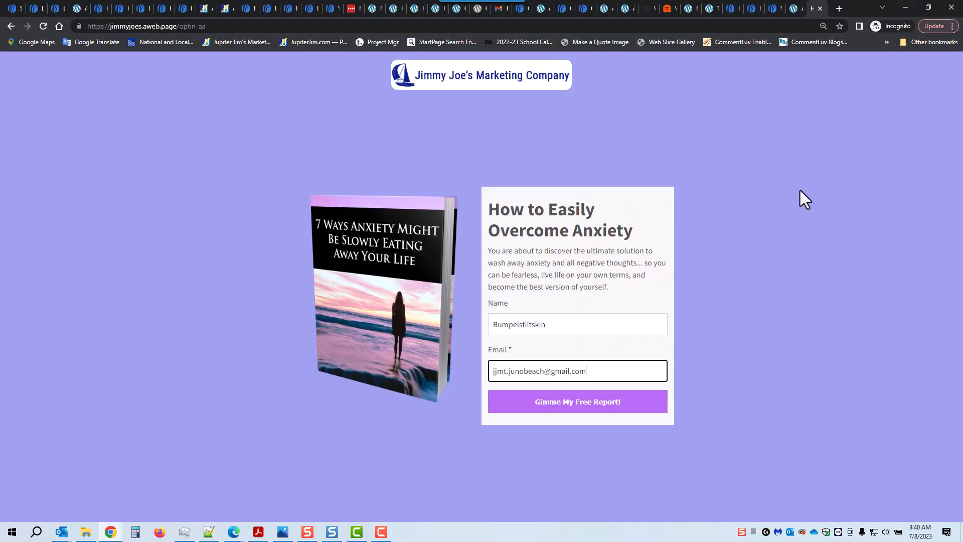
left_click(580, 402)
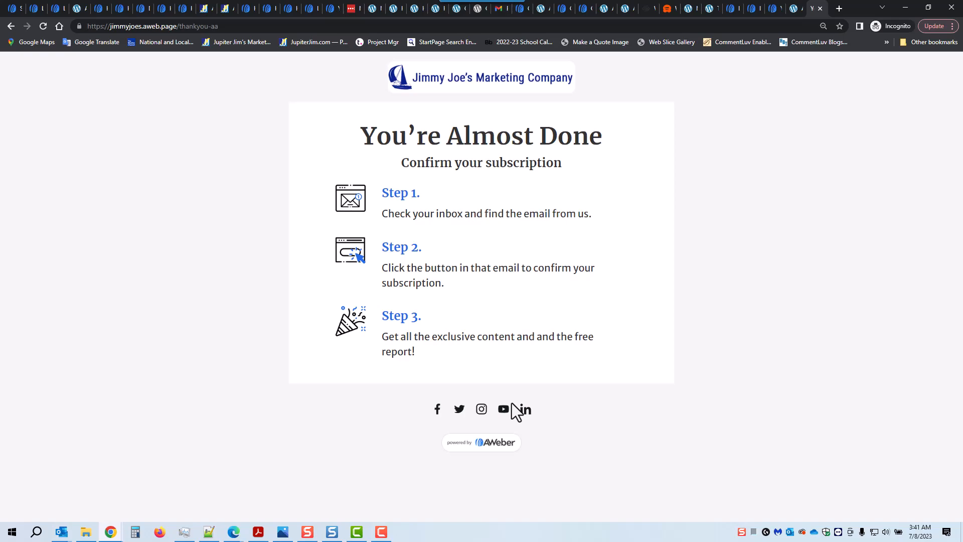
Open the newest 'Response Required' confirmation email in the Gmail inbox.
left_click(497, 9)
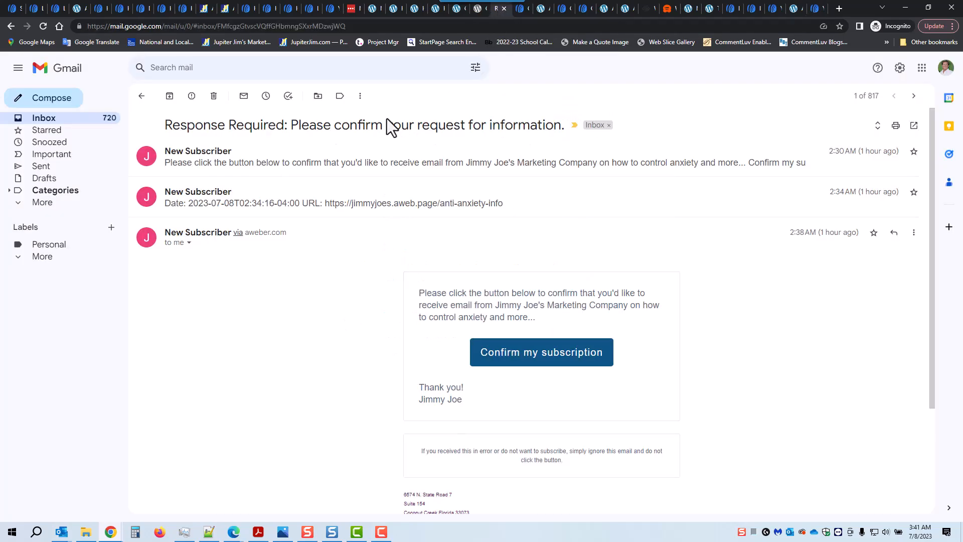
left_click(42, 119)
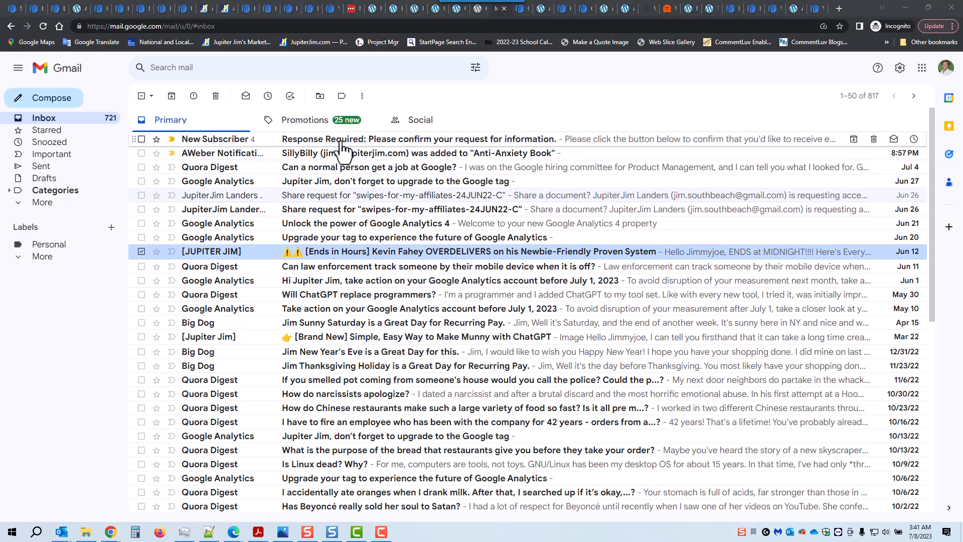
left_click(436, 143)
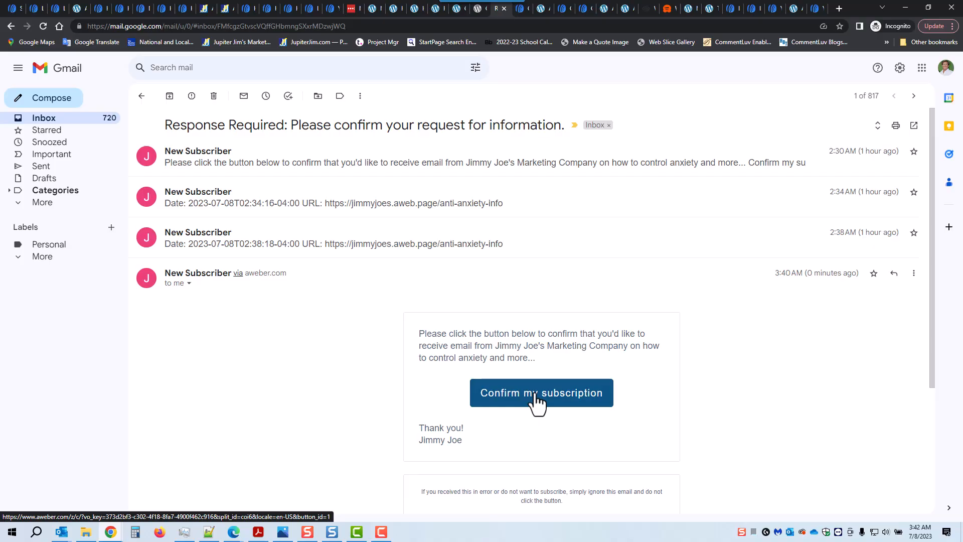
left_click(283, 532)
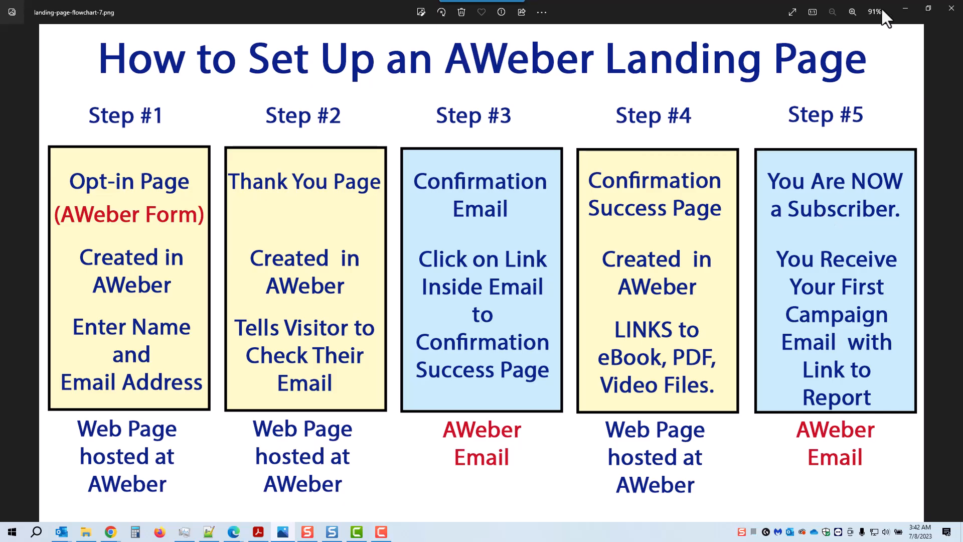
left_click(902, 9)
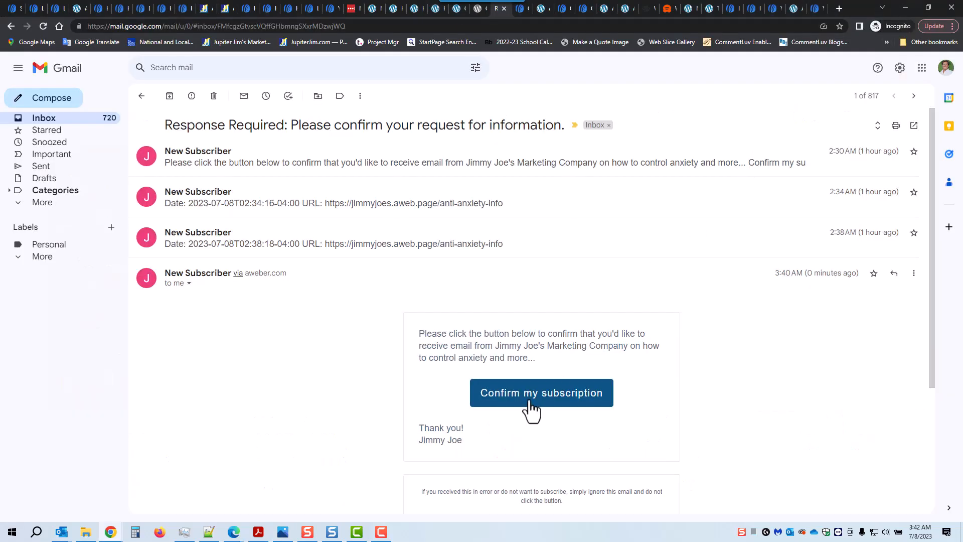
Confirm the subscription, open AAF_Report.pdf and page through it, then return to the Subscribers page.
left_click(527, 400)
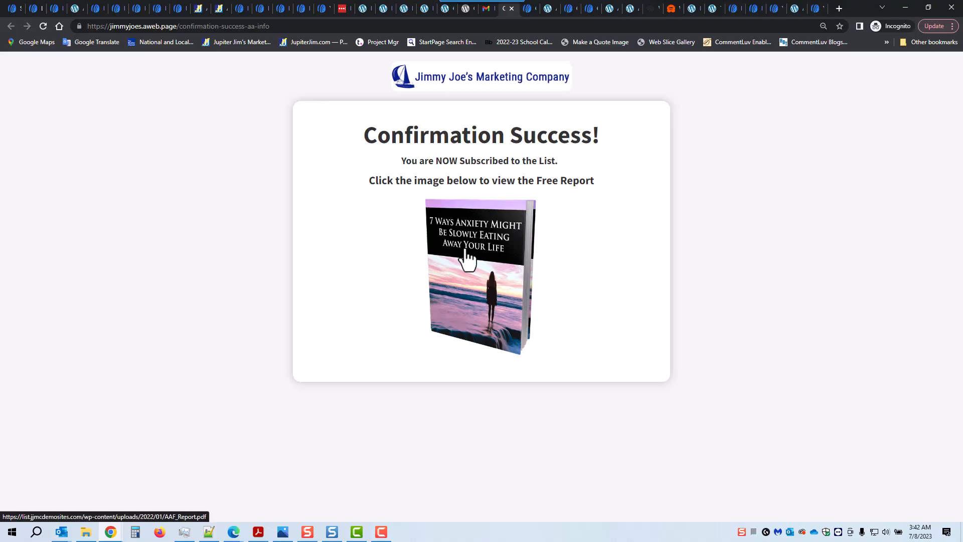
left_click(478, 279)
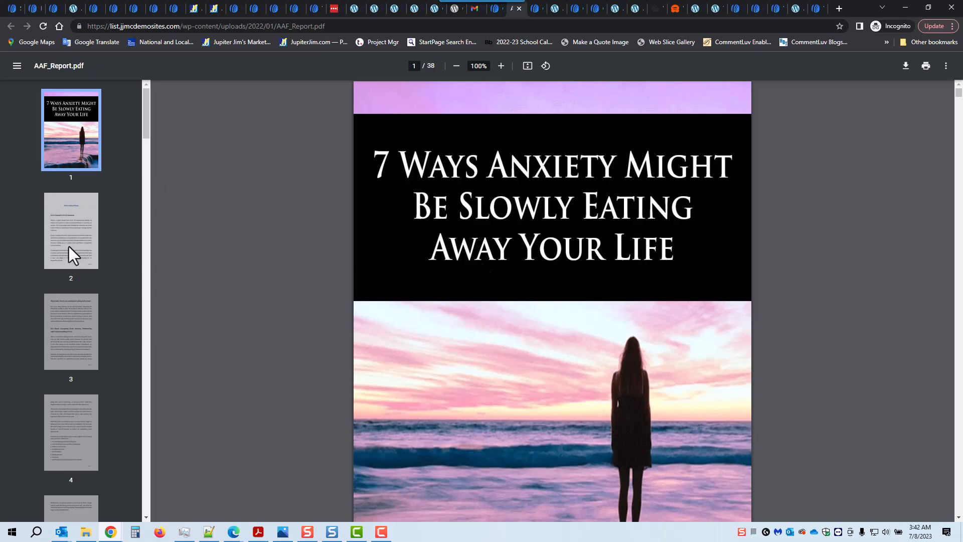
left_click(74, 244)
left_click(93, 333)
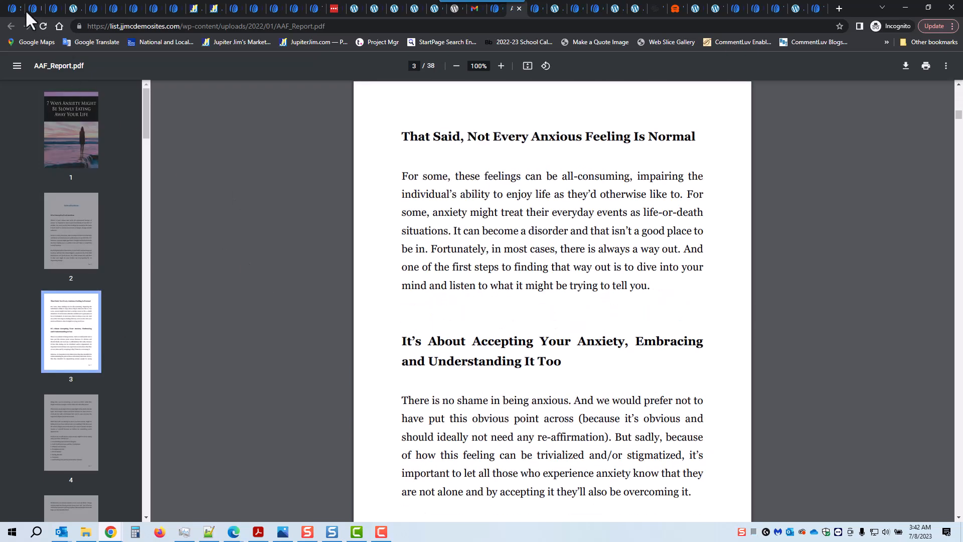
left_click(9, 7)
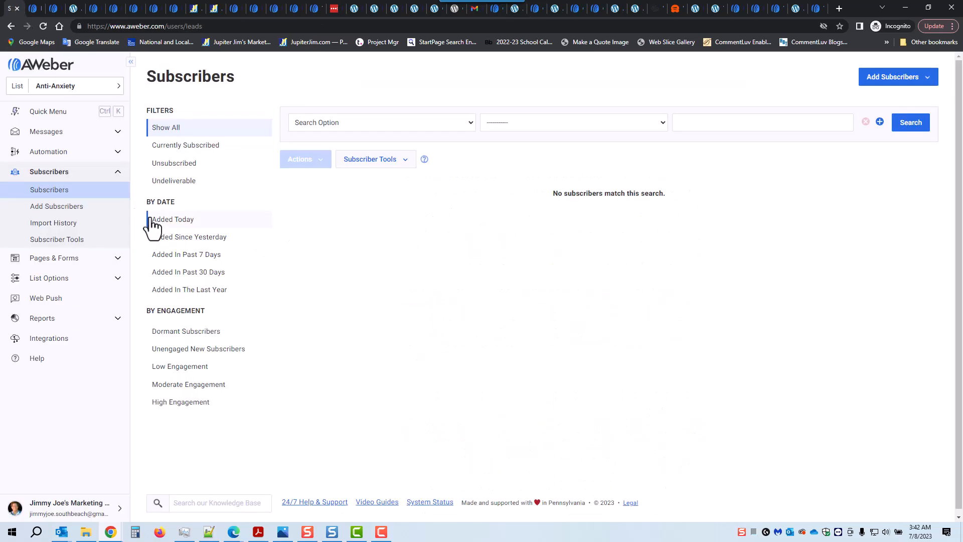
Open the Thank You AA Information landing page in the editor and scroll to its footer.
left_click(55, 261)
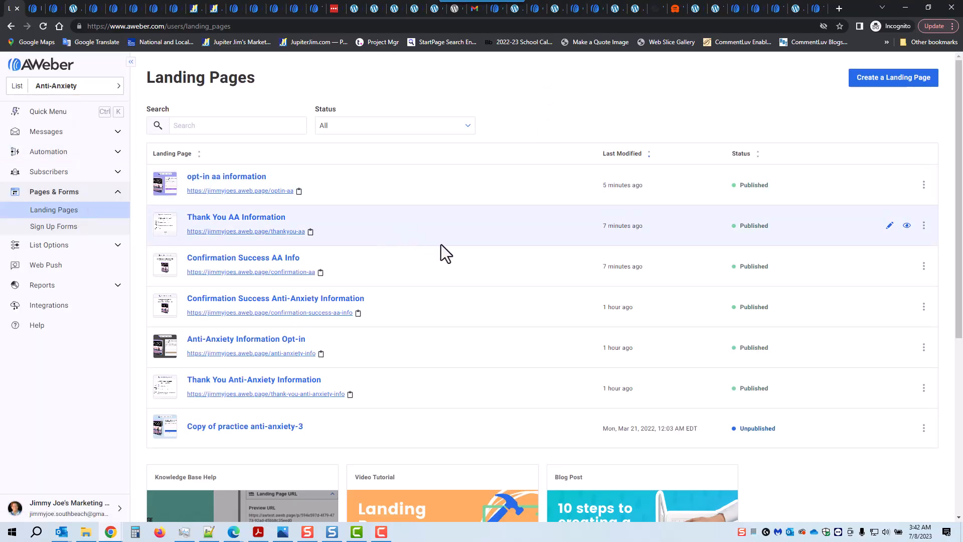
left_click(890, 226)
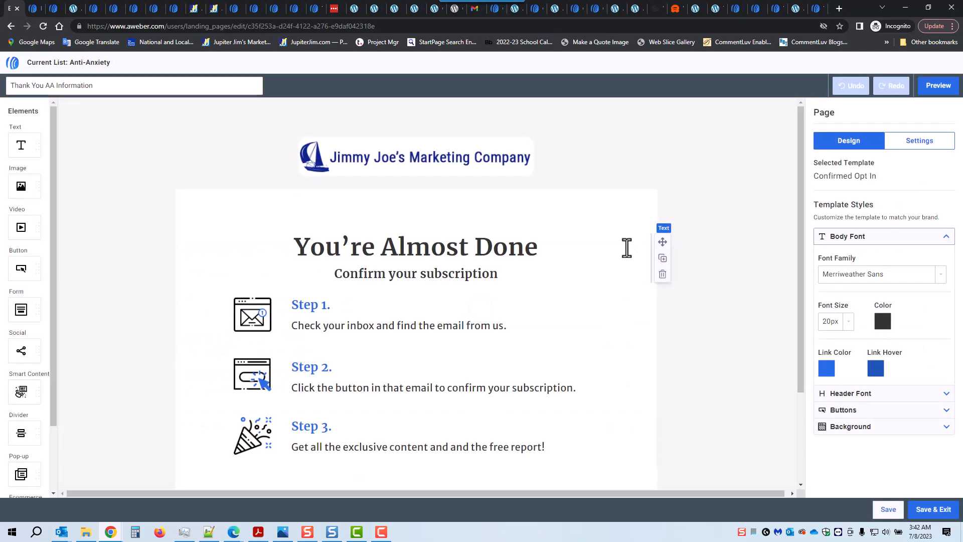
scroll(655, 298, "down", 2)
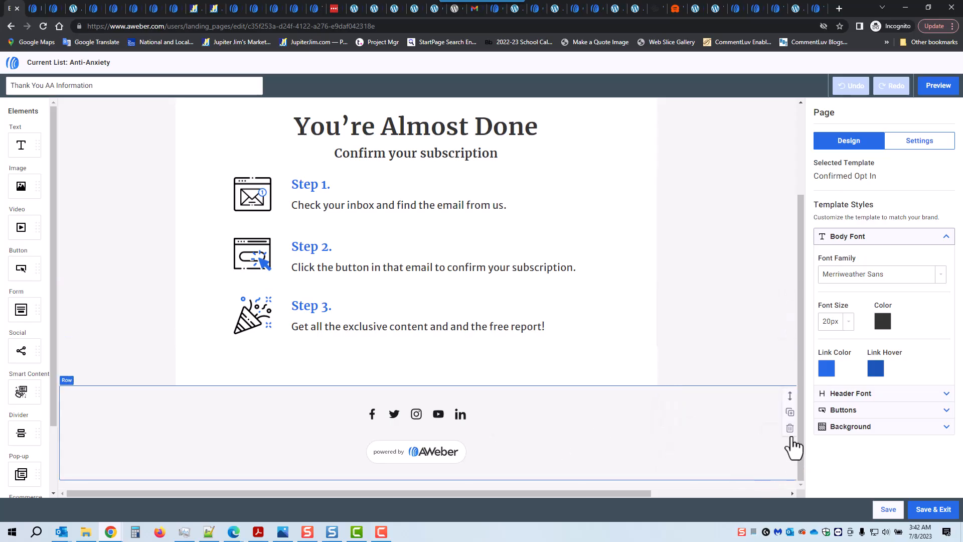
Delete the footer social icons row and the leftover empty row, then save and exit.
left_click(789, 432)
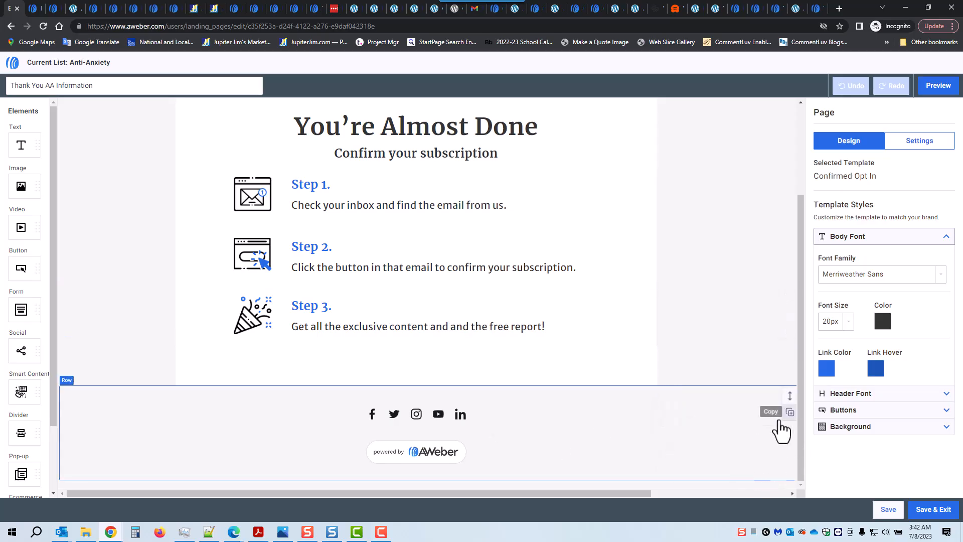
left_click(672, 451)
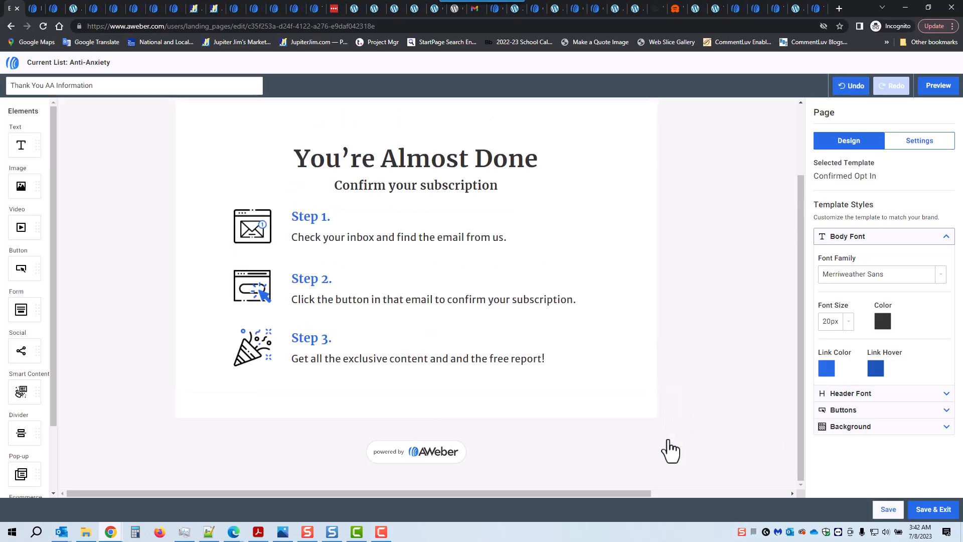
left_click(673, 484)
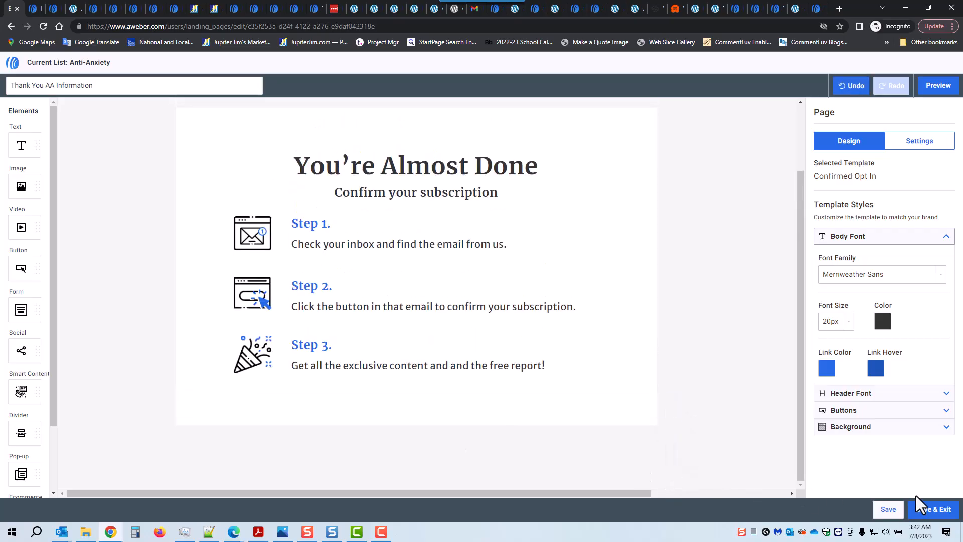
left_click(886, 509)
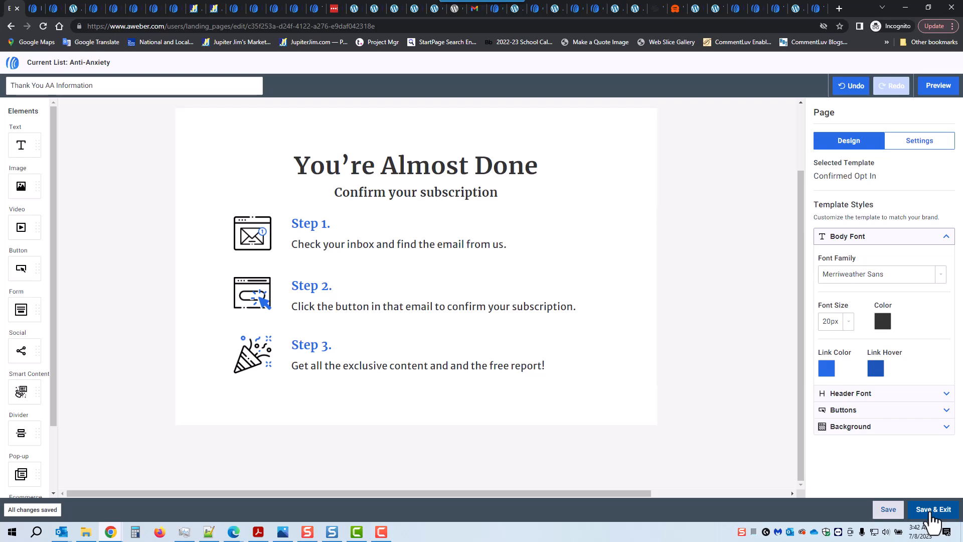
left_click(933, 511)
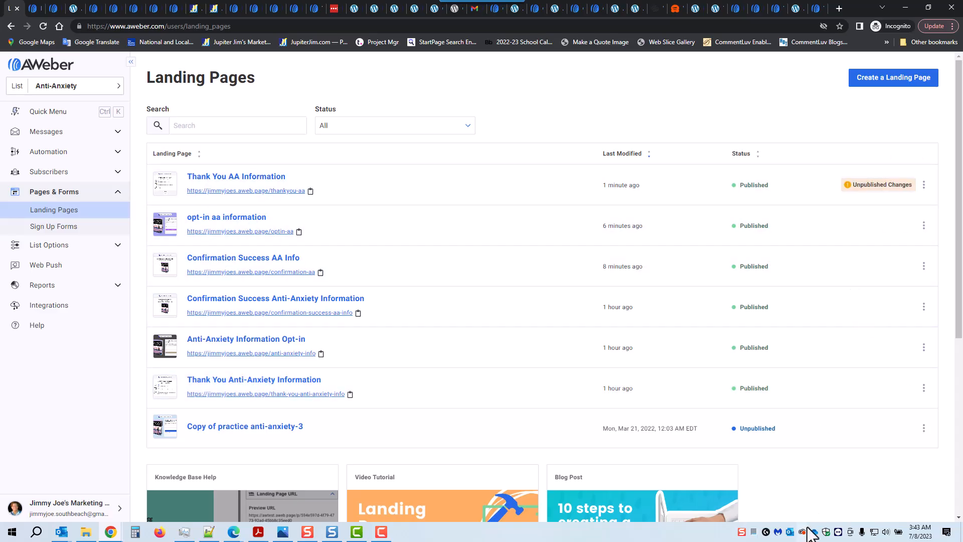
Republish the Thank You AA Information page and review its desktop preview.
left_click(907, 187)
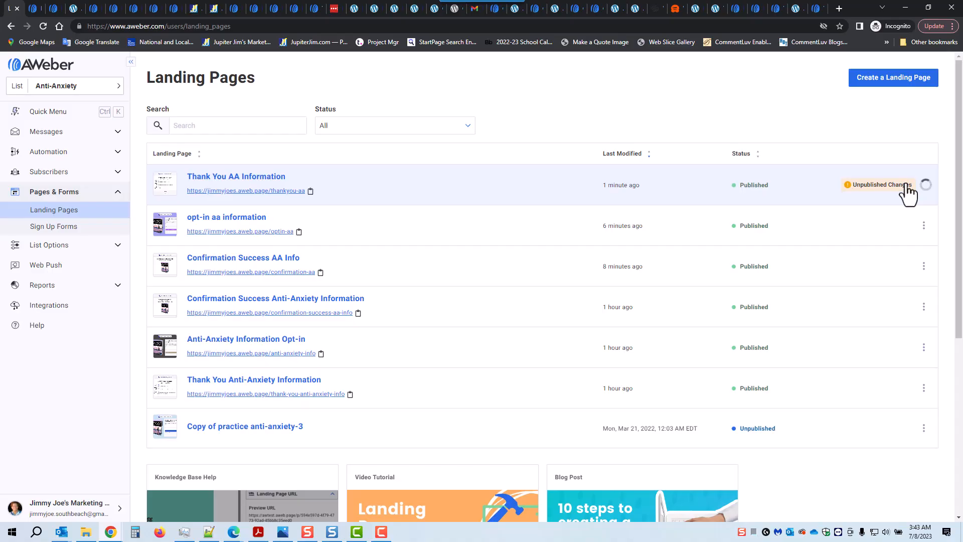
left_click(577, 191)
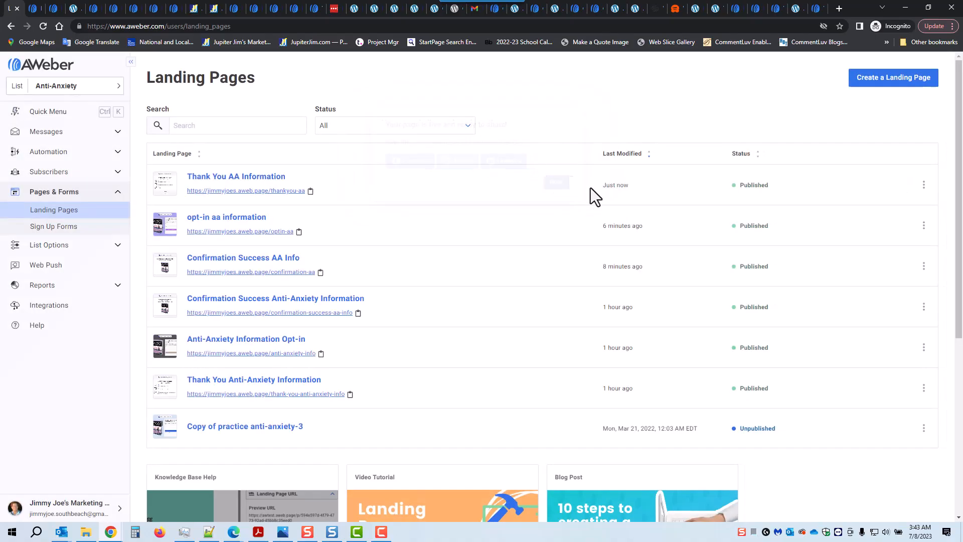
left_click(907, 186)
scroll(872, 382, "down", 1)
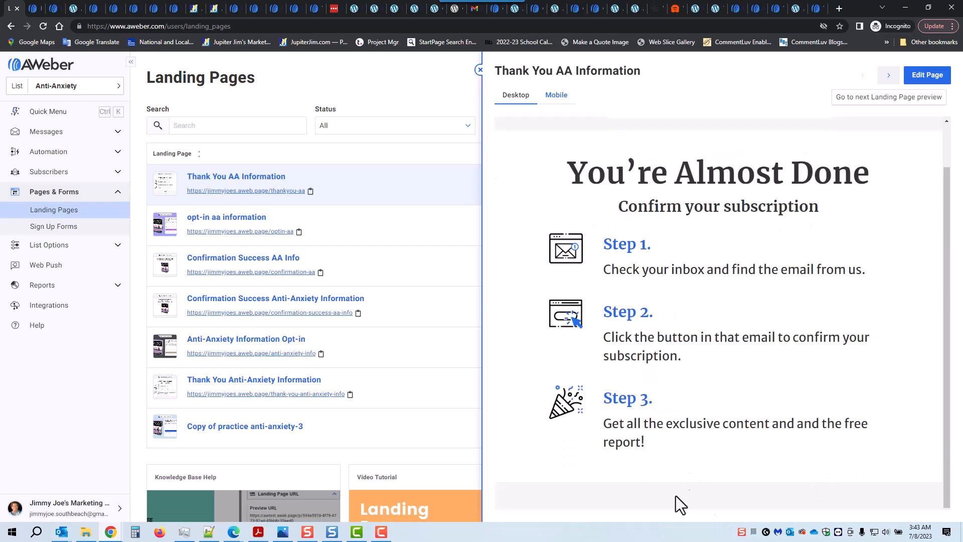
Check the page's mobile preview, close it, and bring up the landing-page flowchart in Photos.
left_click(556, 100)
scroll(775, 282, "down", 10)
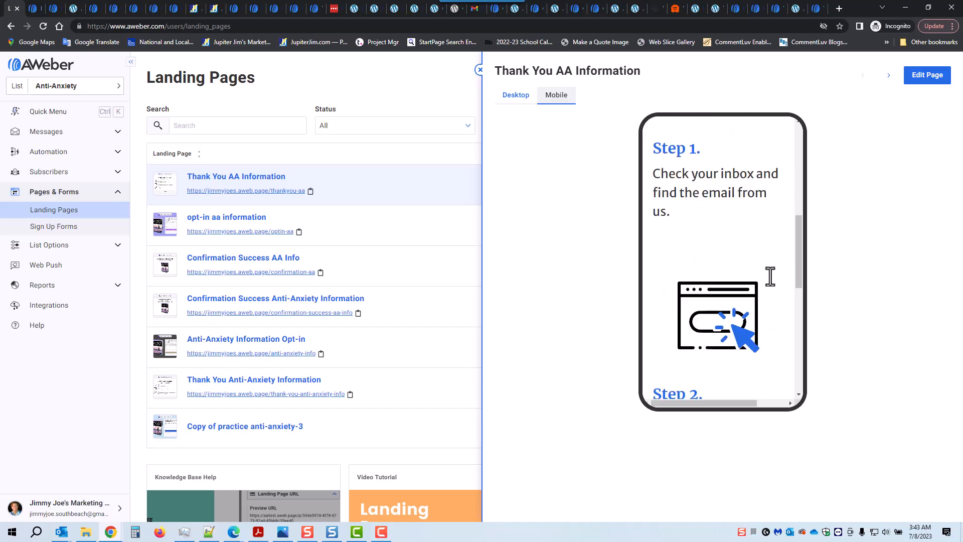
scroll(777, 286, "up", 3)
scroll(775, 279, "up", 5)
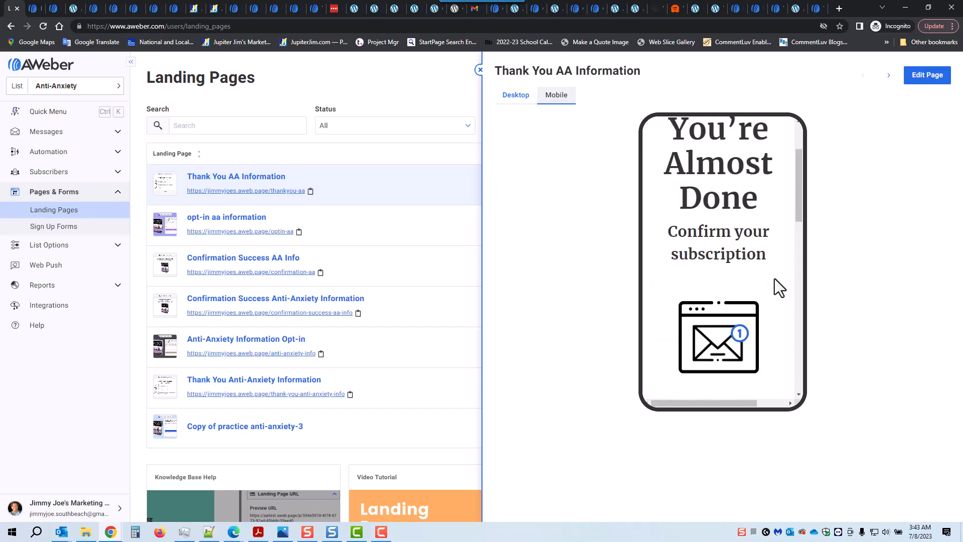
left_click(479, 71)
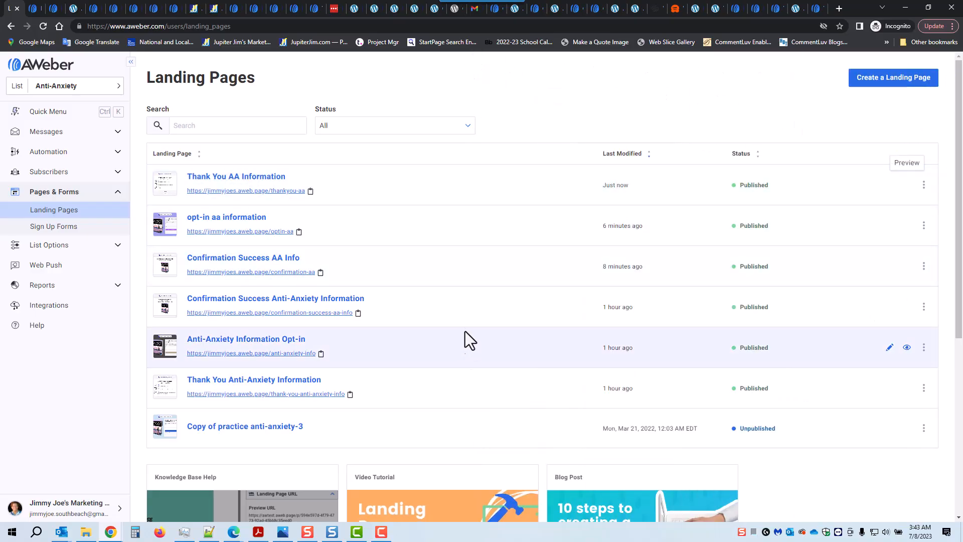
left_click(283, 532)
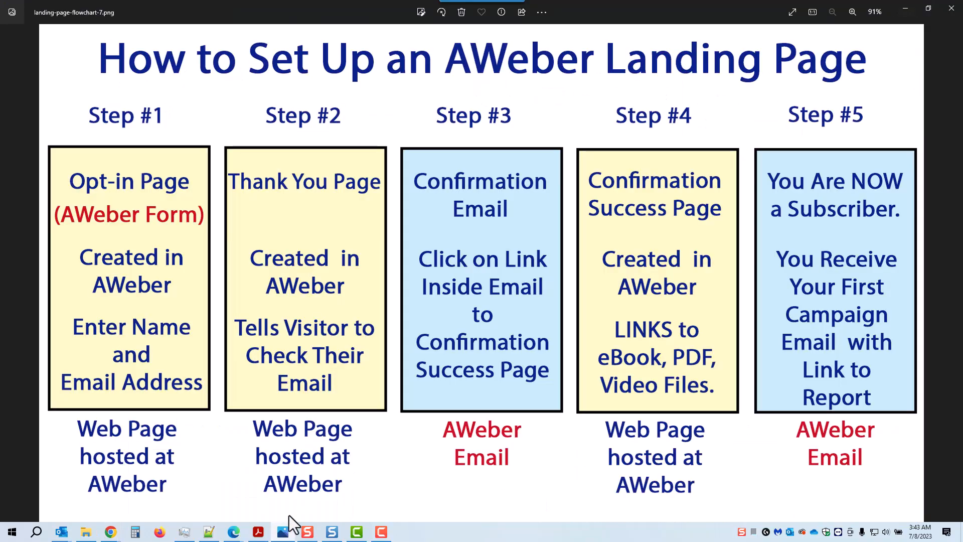